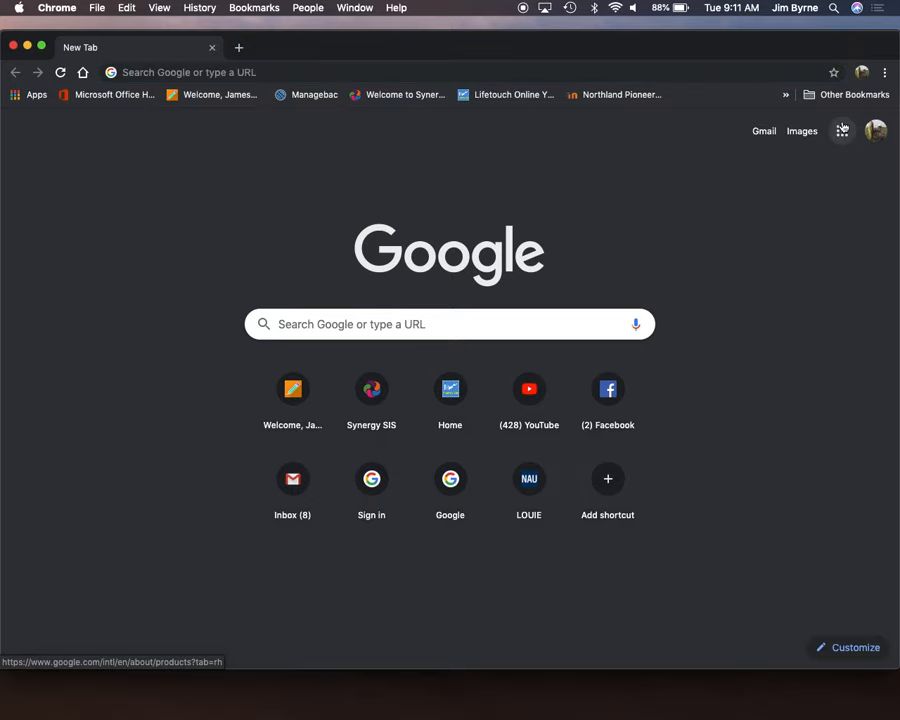
Open Google Classroom from the Google apps and look over the class cards on the Classes page.
left_click(842, 130)
scroll(775, 283, "down", 2)
scroll(775, 283, "up", 2)
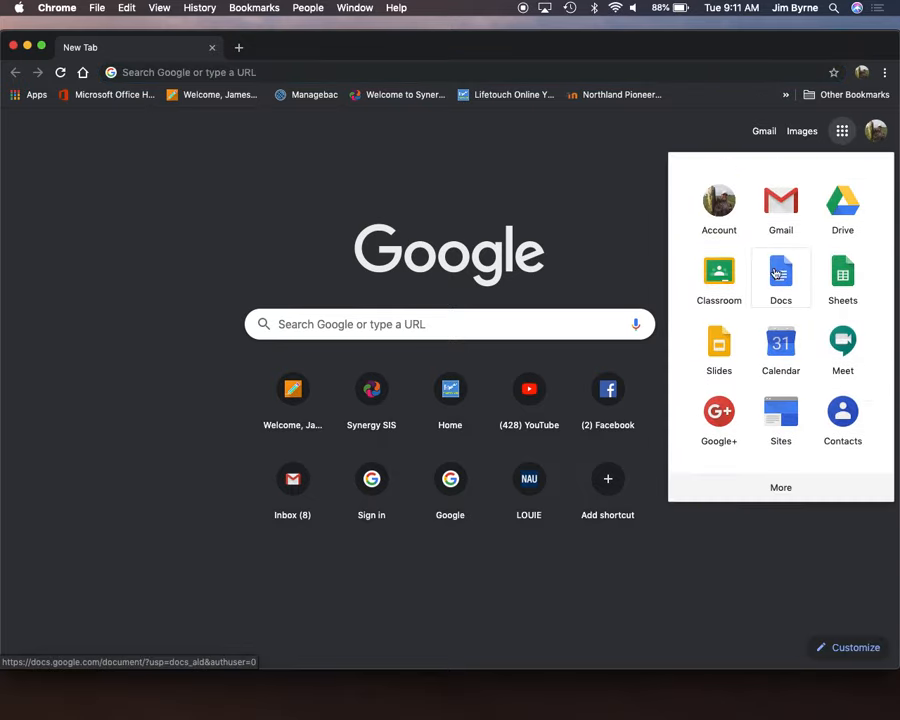
left_click(722, 278)
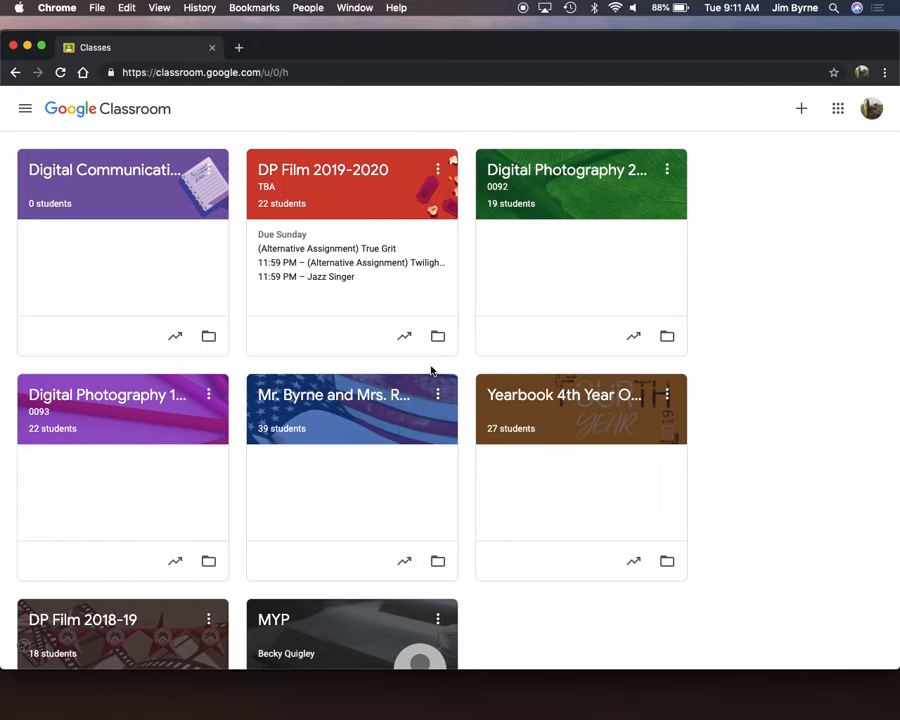
scroll(430, 368, "down", 5)
scroll(430, 370, "up", 5)
scroll(430, 370, "down", 5)
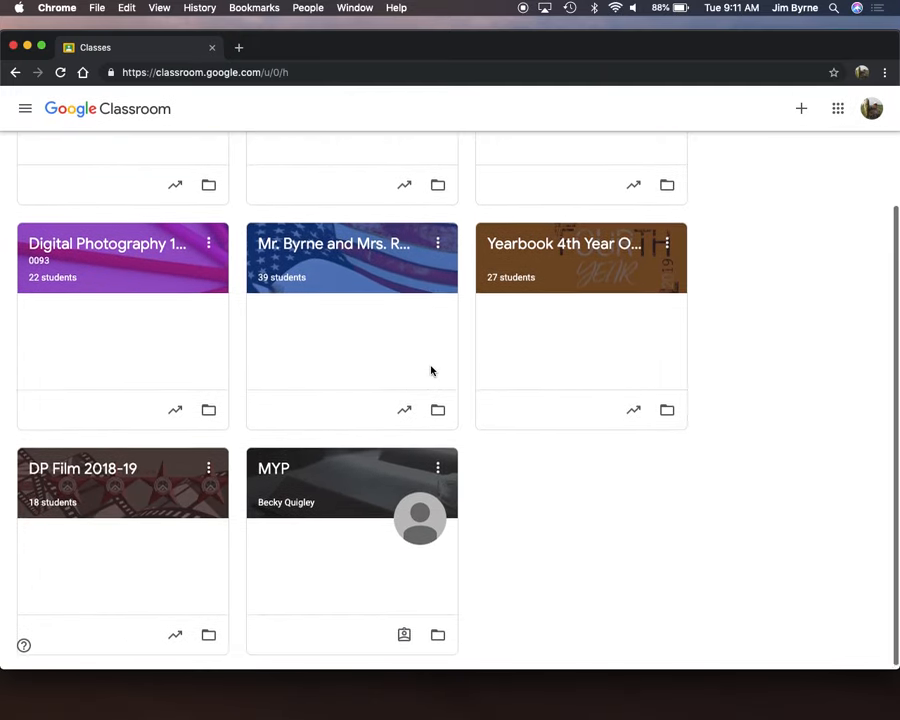
scroll(430, 370, "up", 5)
scroll(167, 215, "down", 1)
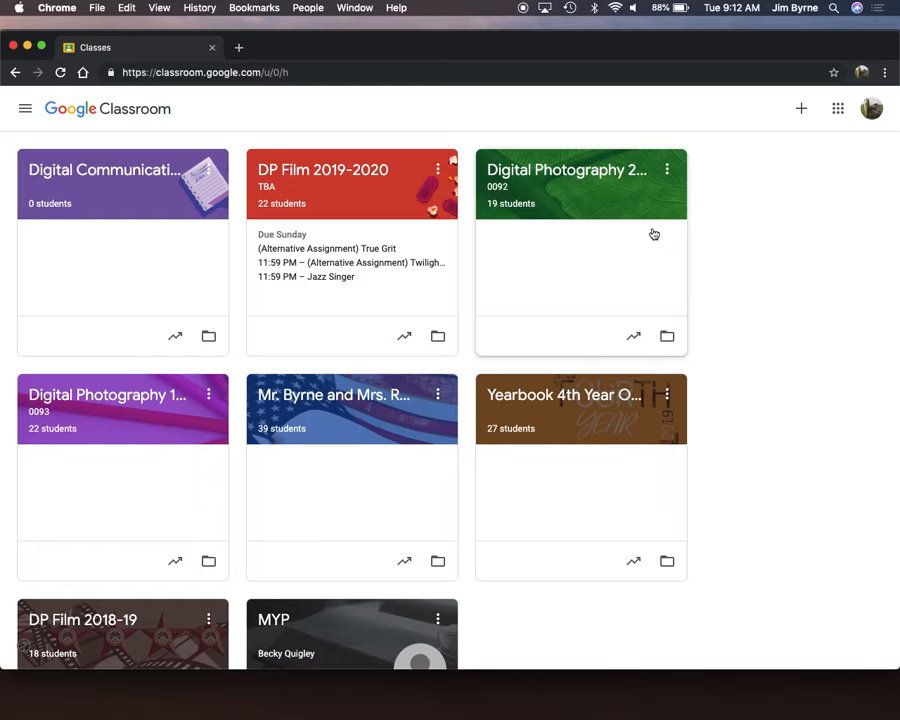
Look through the archived classes and return to the Classes page.
left_click(27, 108)
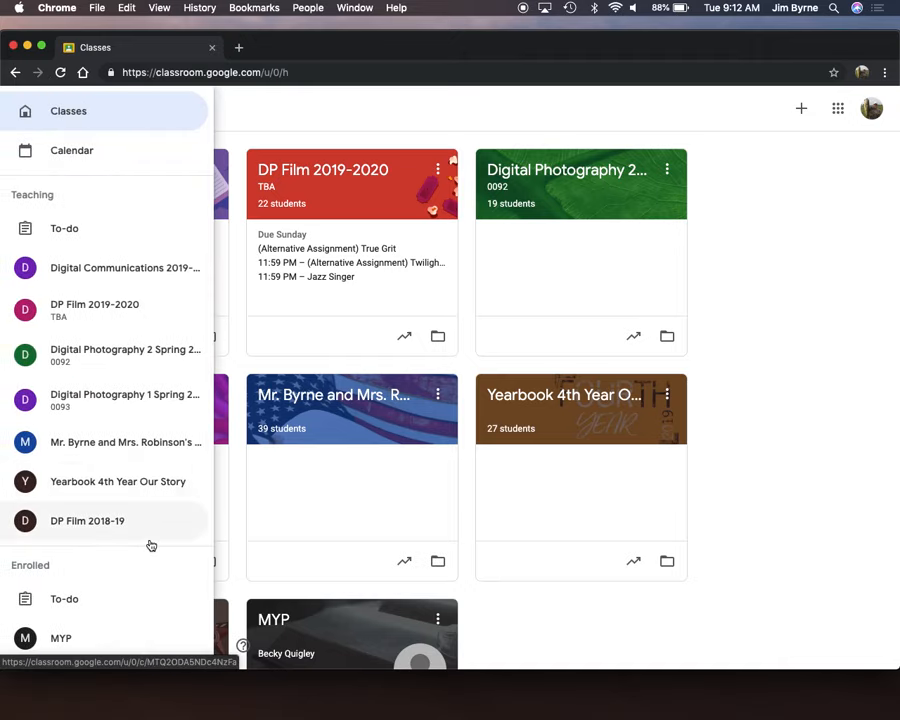
scroll(151, 545, "down", 2)
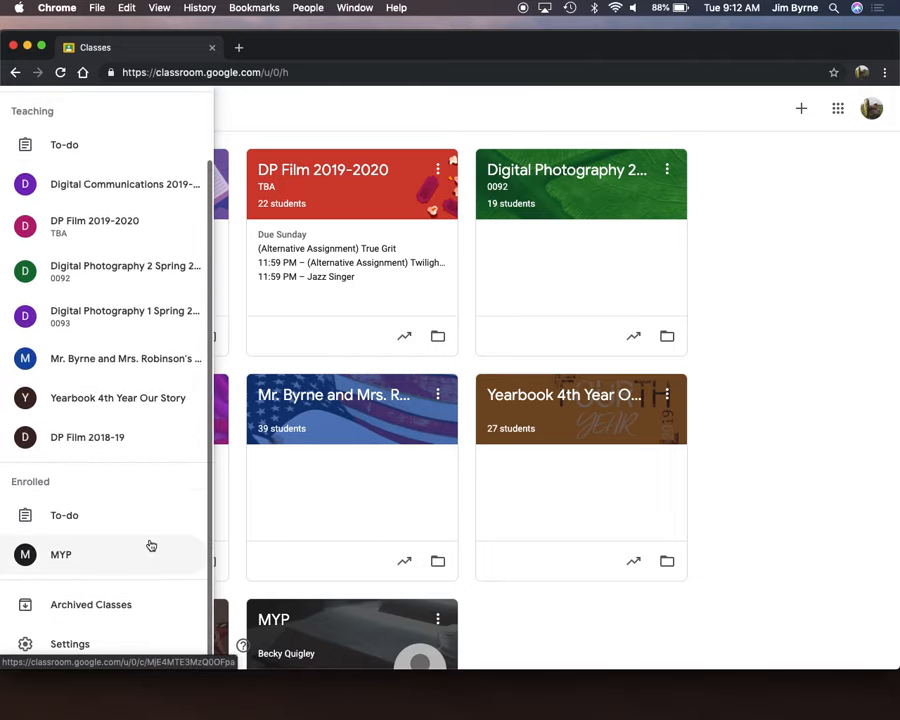
left_click(106, 607)
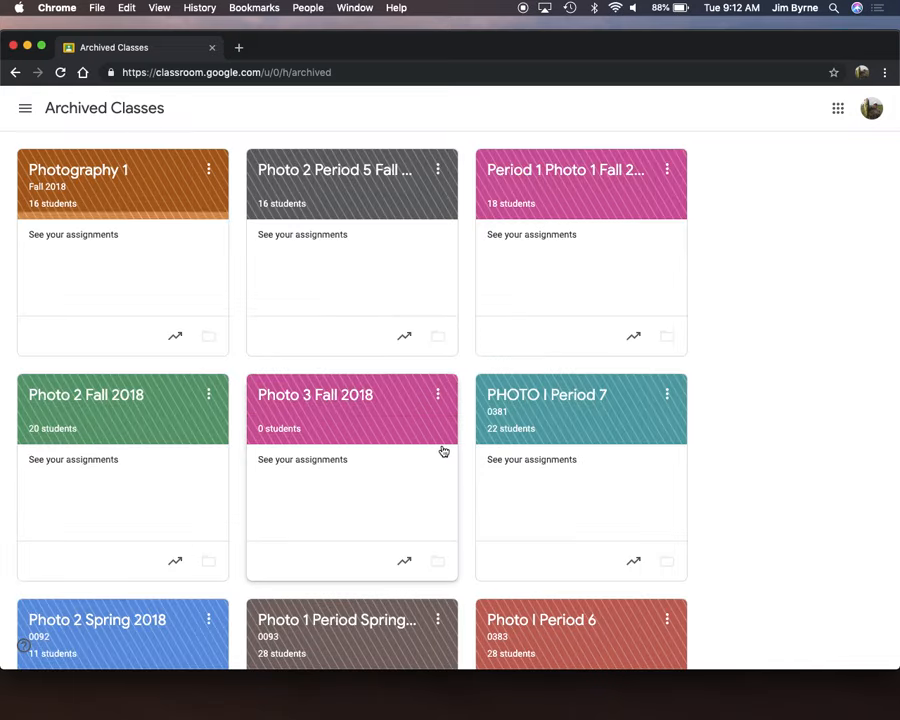
scroll(441, 450, "down", 2)
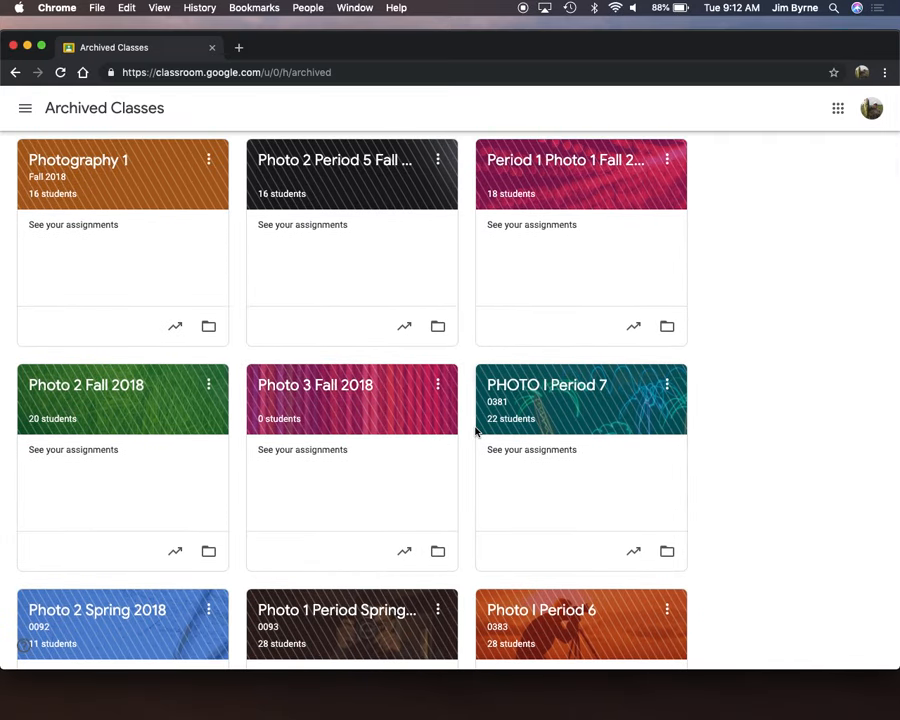
scroll(476, 432, "down", 20)
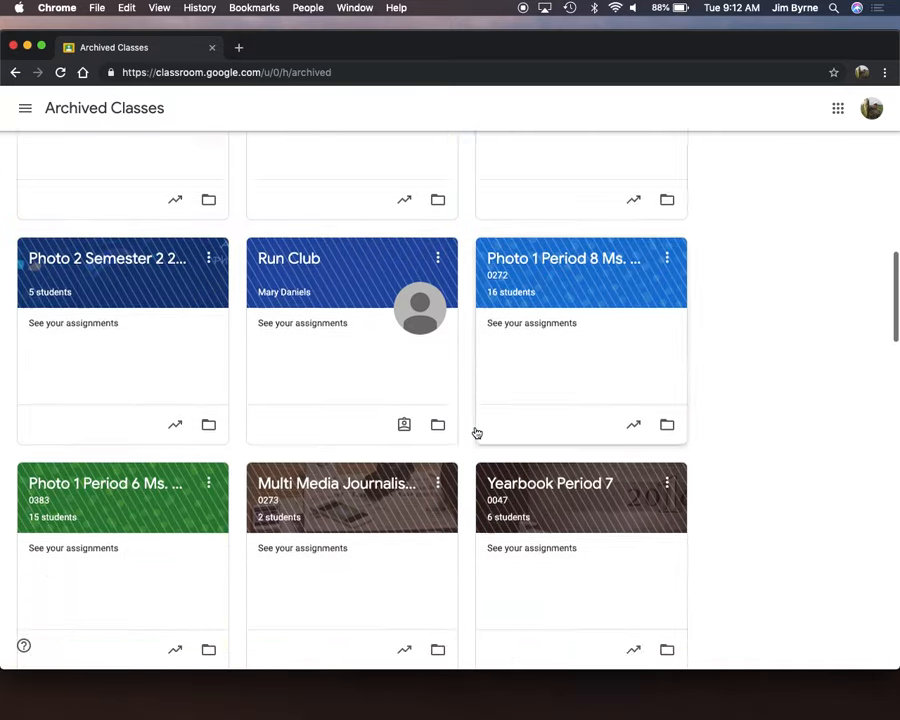
scroll(476, 432, "down", 15)
scroll(476, 432, "up", 13)
scroll(476, 432, "up", 10)
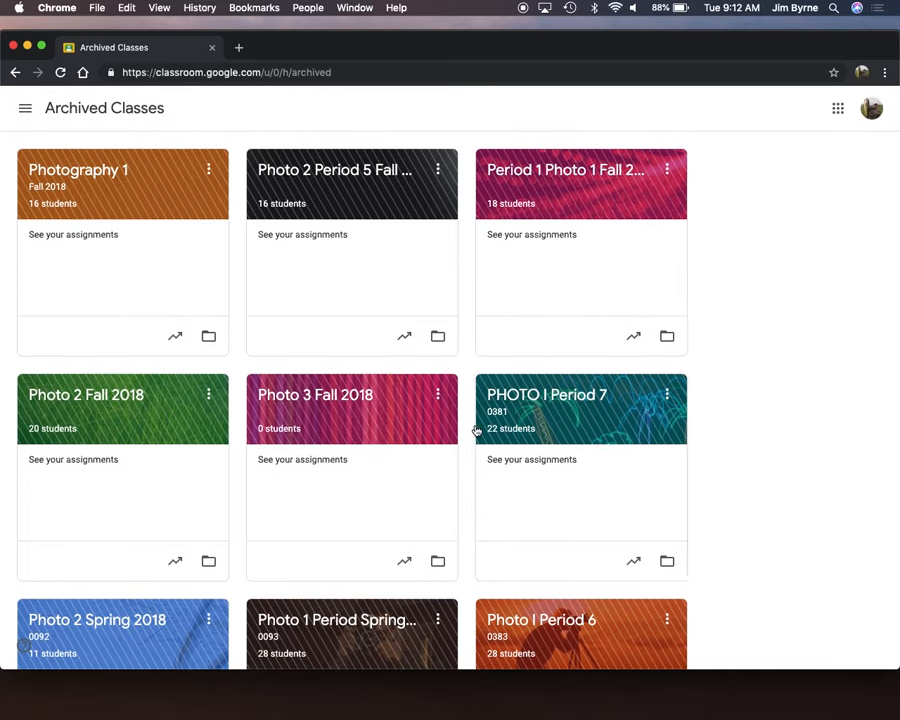
left_click(26, 110)
left_click(94, 114)
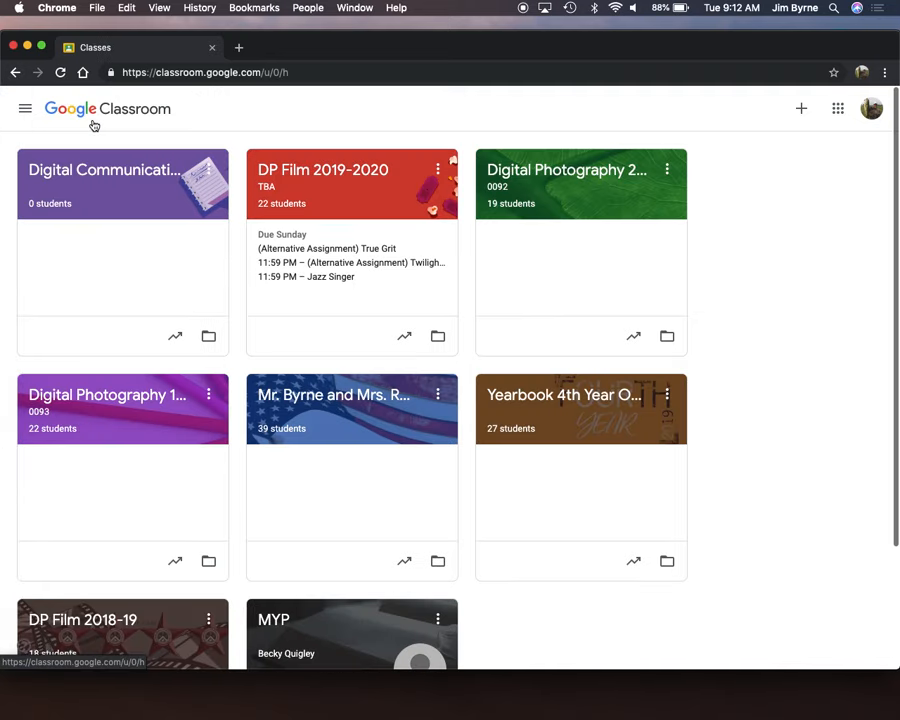
Create a new class named "Test PD".
left_click(800, 110)
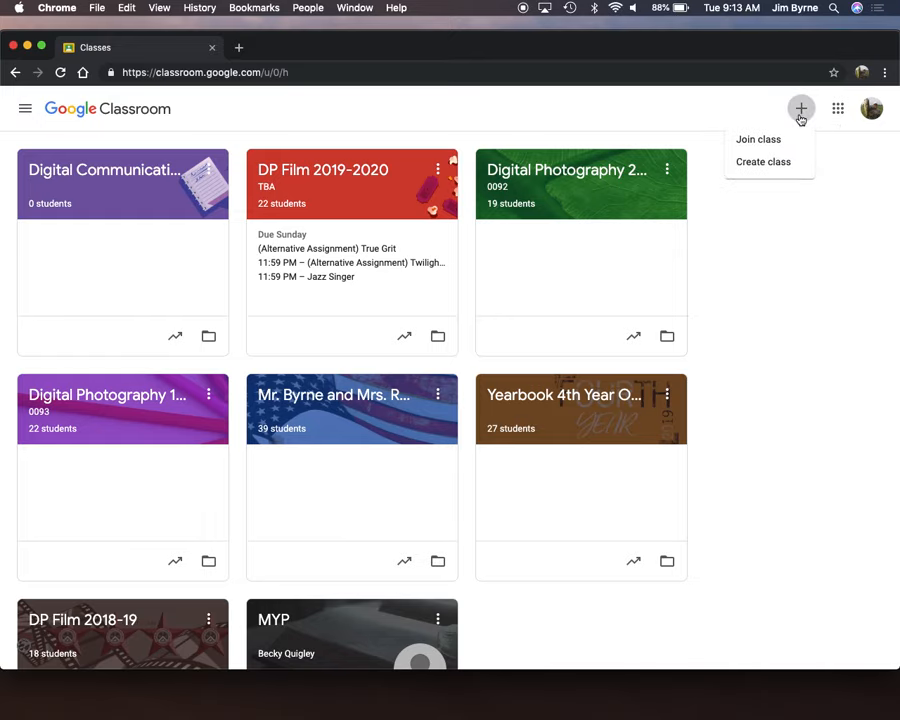
left_click(766, 170)
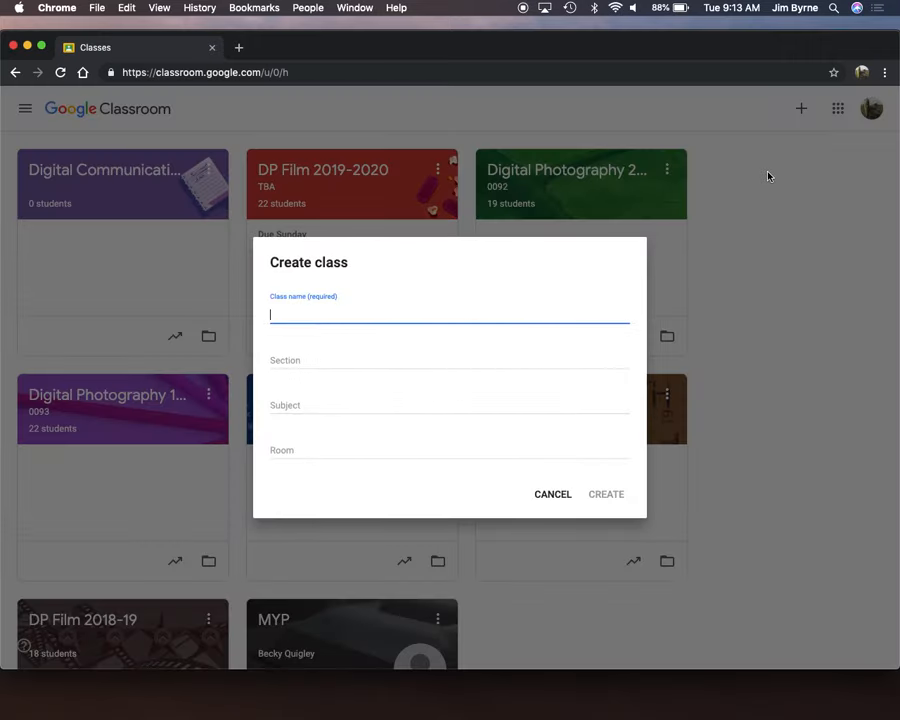
type("Test PD")
left_click(612, 493)
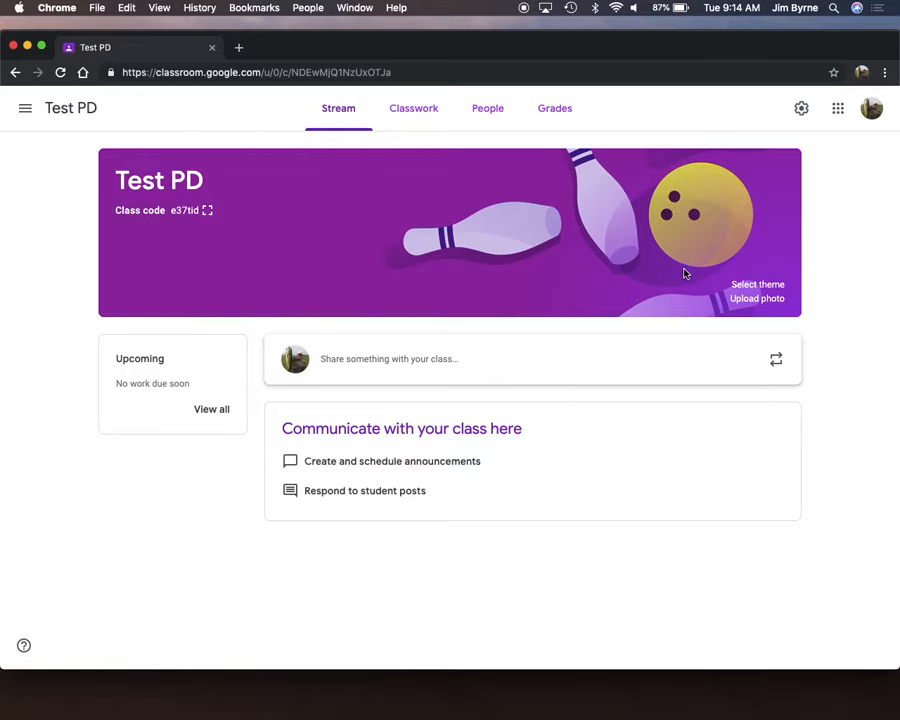
Browse the Sports, English & History, Other and General class themes, and close the gallery without choosing one.
left_click(765, 285)
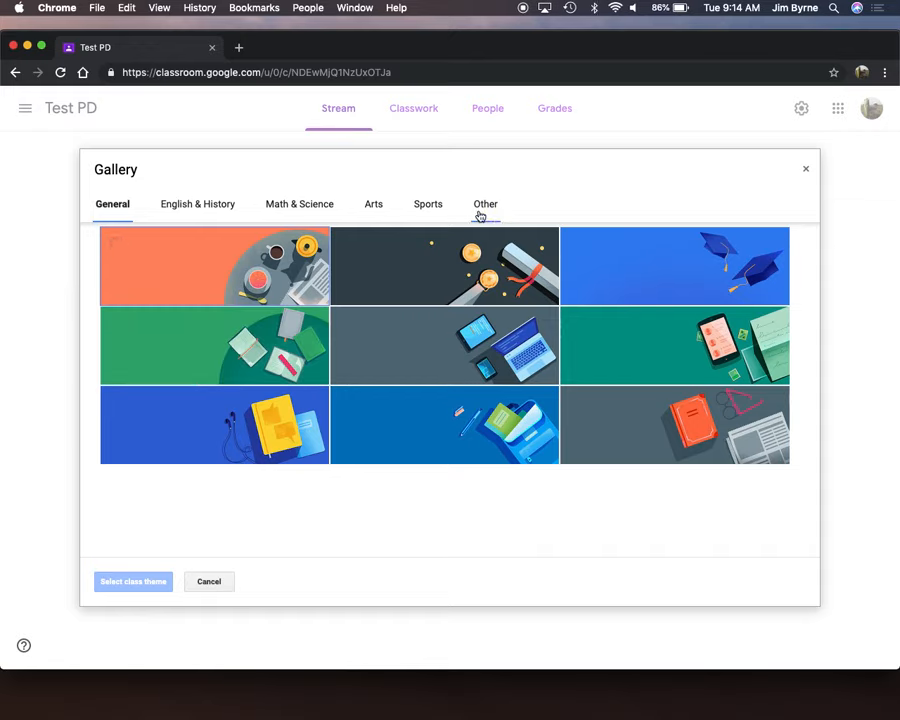
left_click(428, 208)
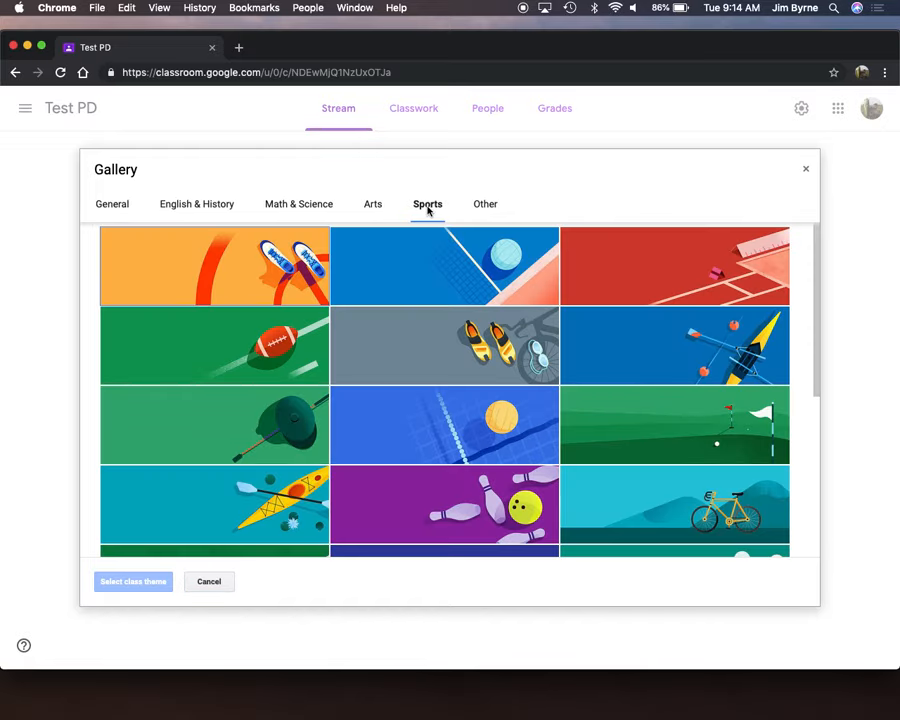
scroll(500, 360, "down", 5)
scroll(505, 366, "up", 5)
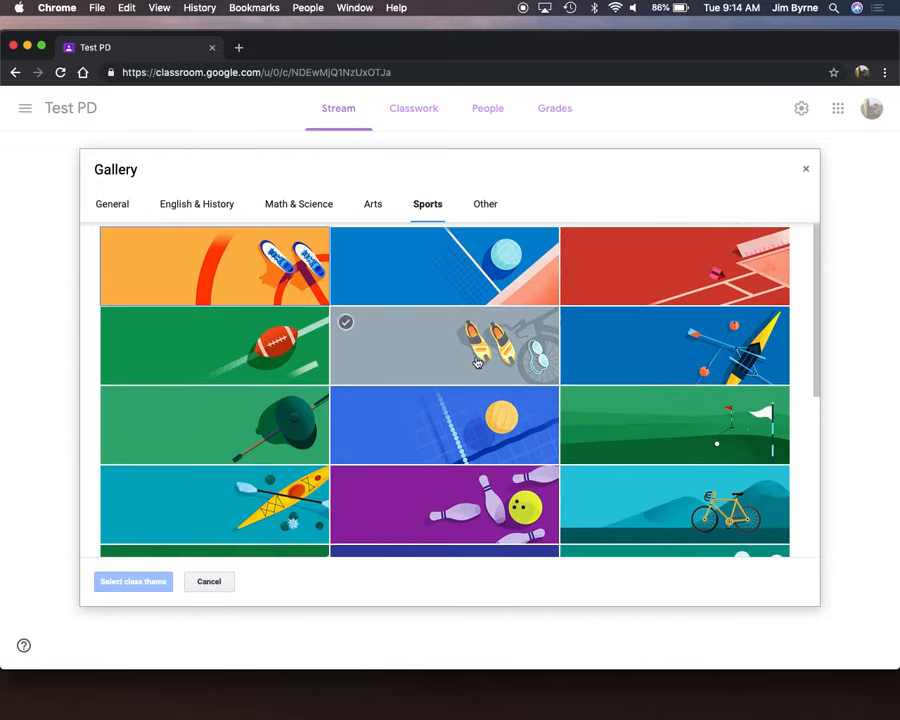
left_click(209, 202)
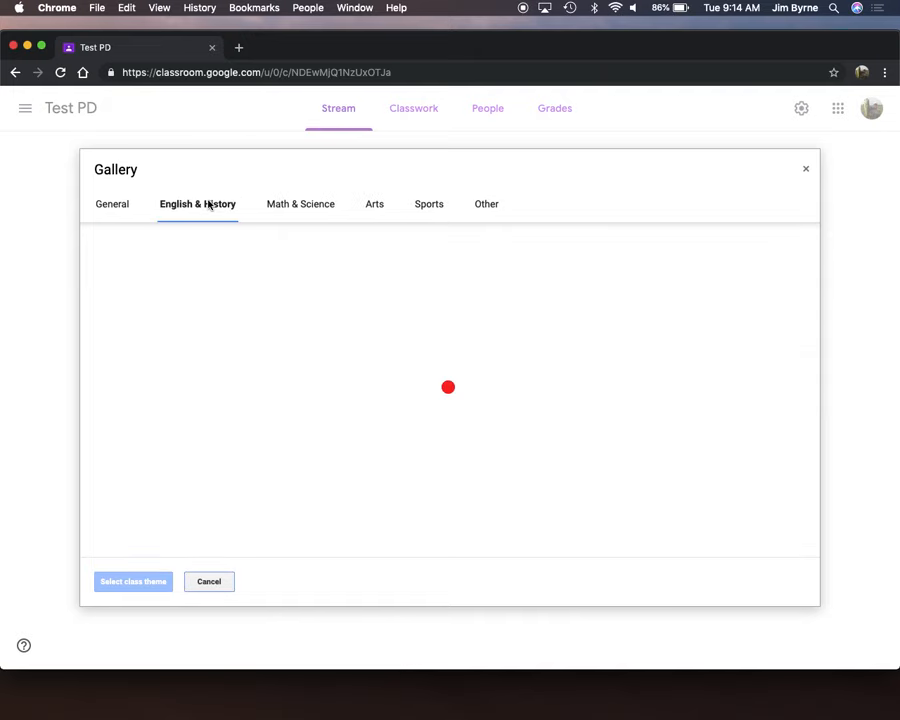
left_click(493, 207)
scroll(516, 498, "down", 3)
scroll(516, 498, "up", 3)
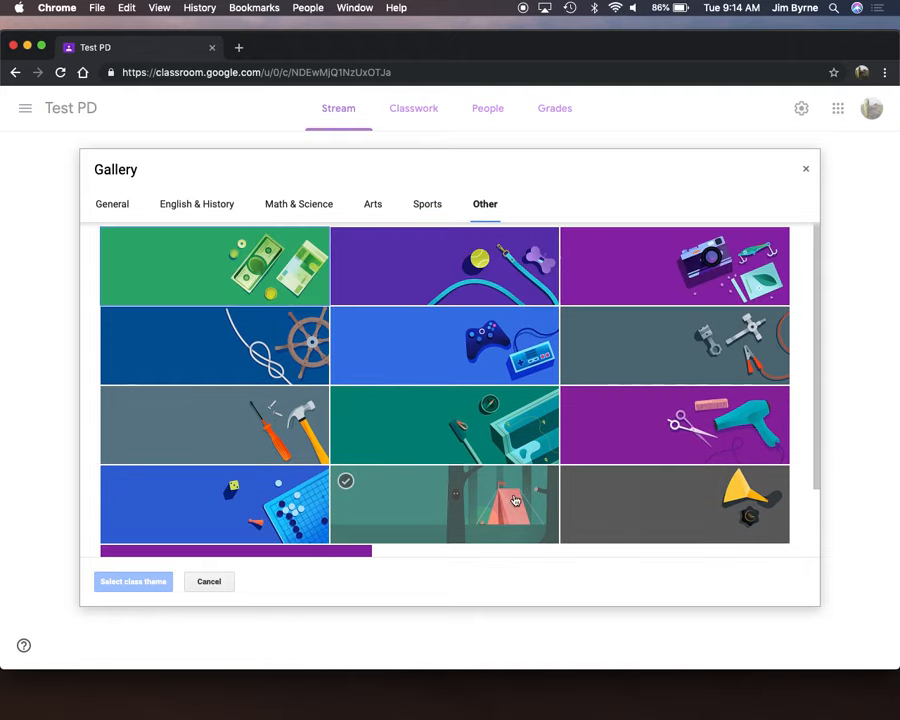
left_click(112, 203)
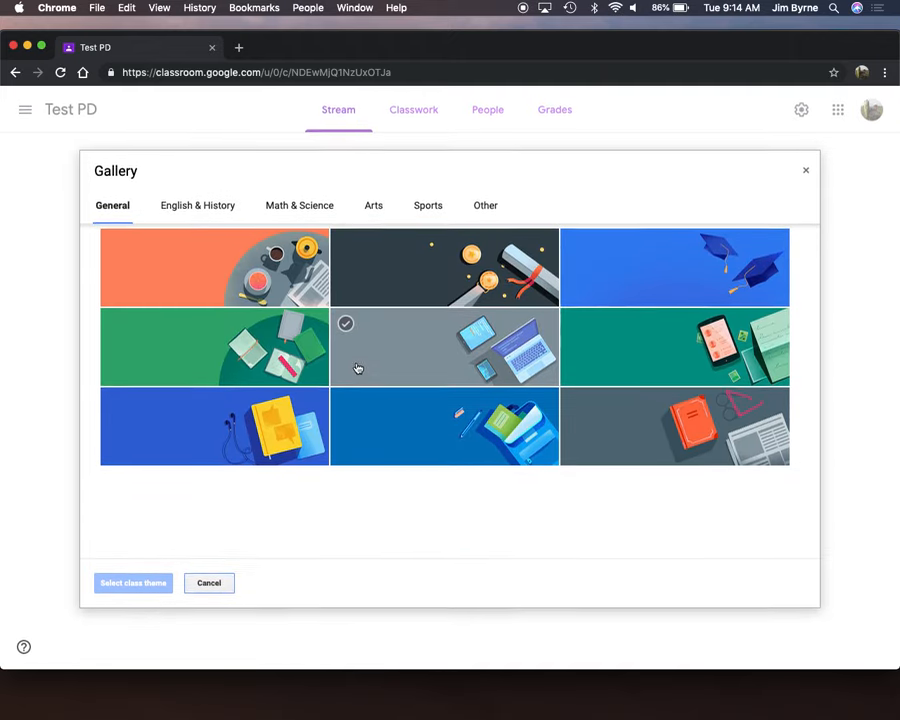
left_click(806, 169)
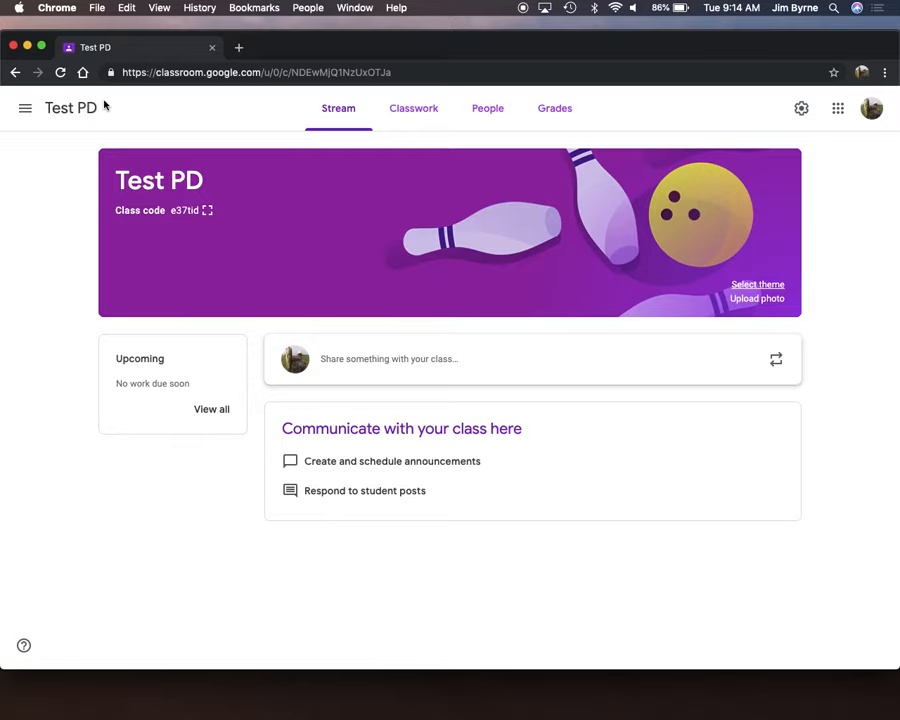
Display the Test PD class code enlarged for students to join, and close it.
left_click(207, 210)
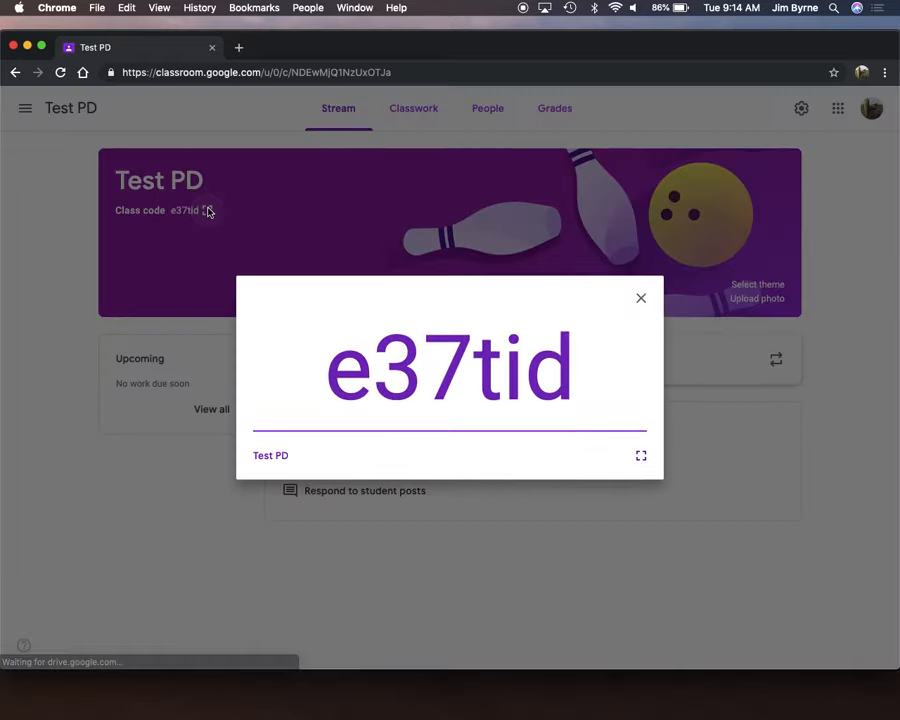
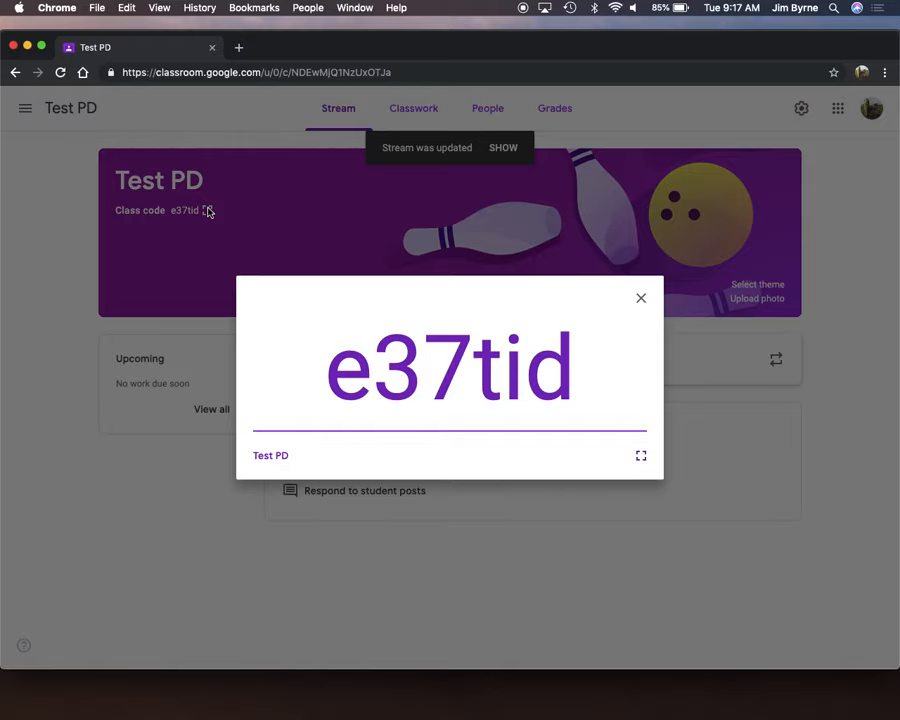
left_click(642, 301)
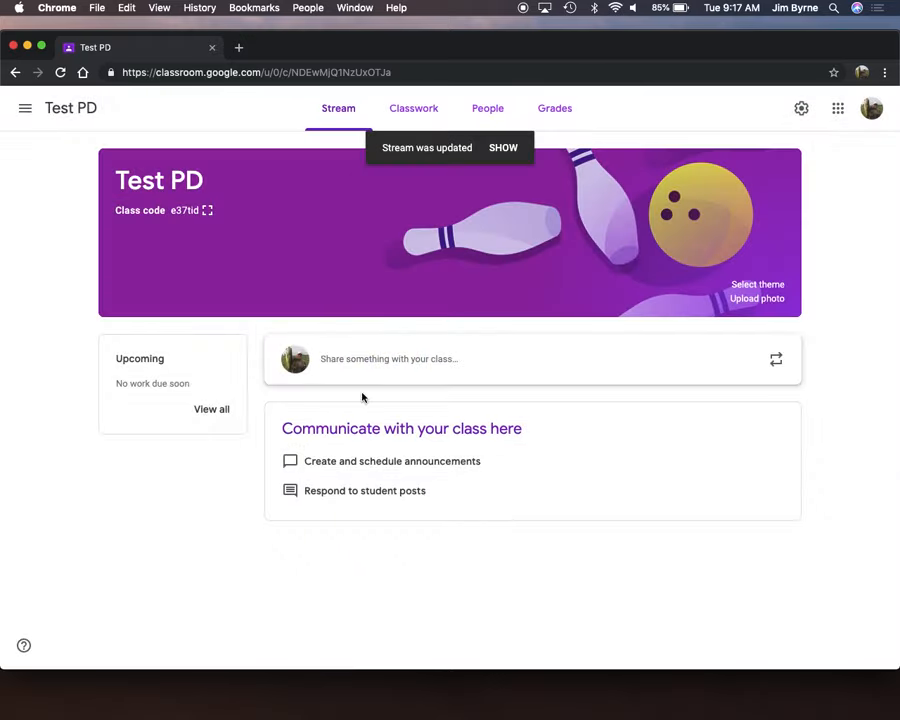
Review the teachers and the enrolled students in the Test PD class roster.
left_click(489, 114)
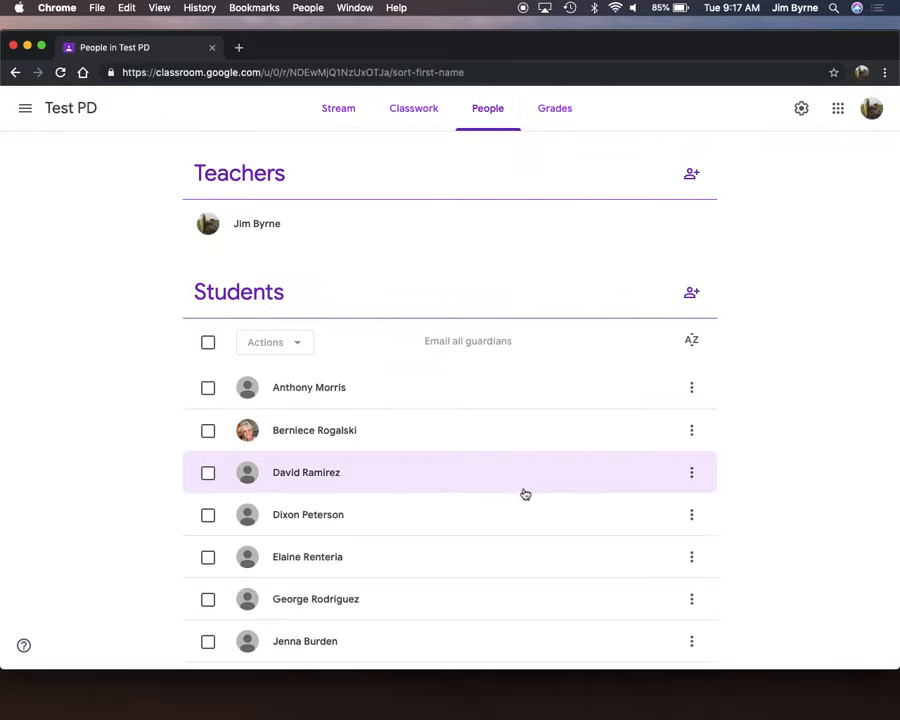
scroll(518, 490, "down", 3)
scroll(514, 489, "down", 5)
scroll(514, 489, "up", 5)
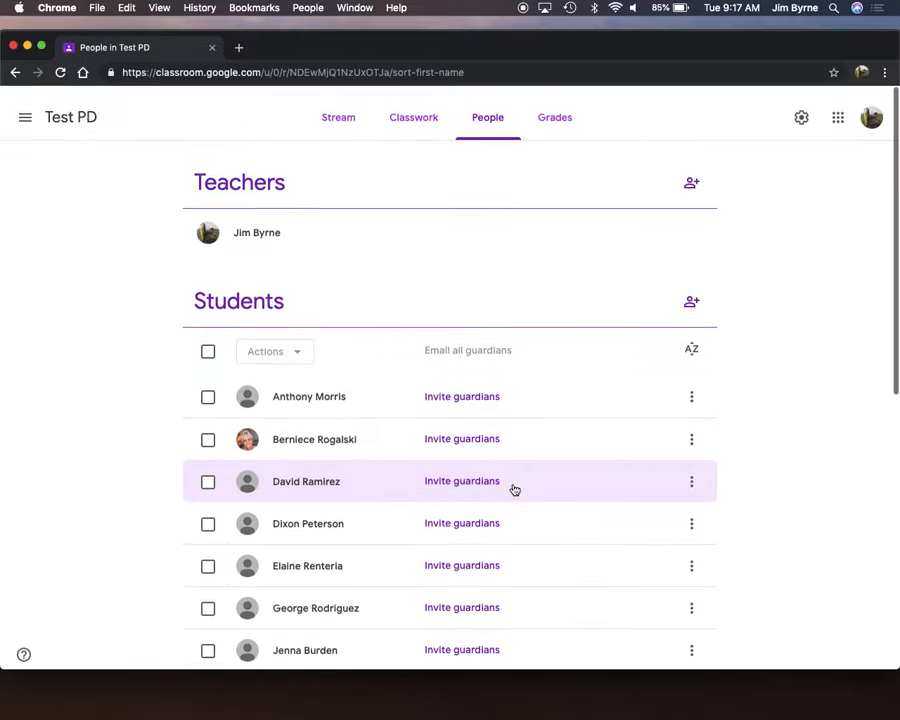
scroll(514, 489, "down", 4)
scroll(514, 489, "up", 5)
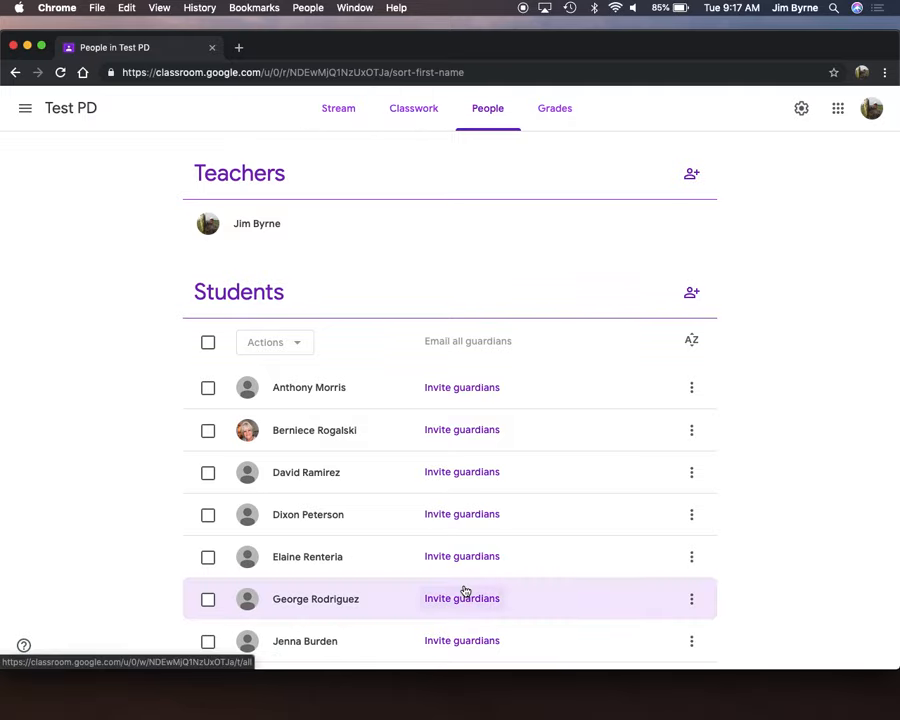
scroll(466, 587, "down", 1)
scroll(466, 588, "down", 1)
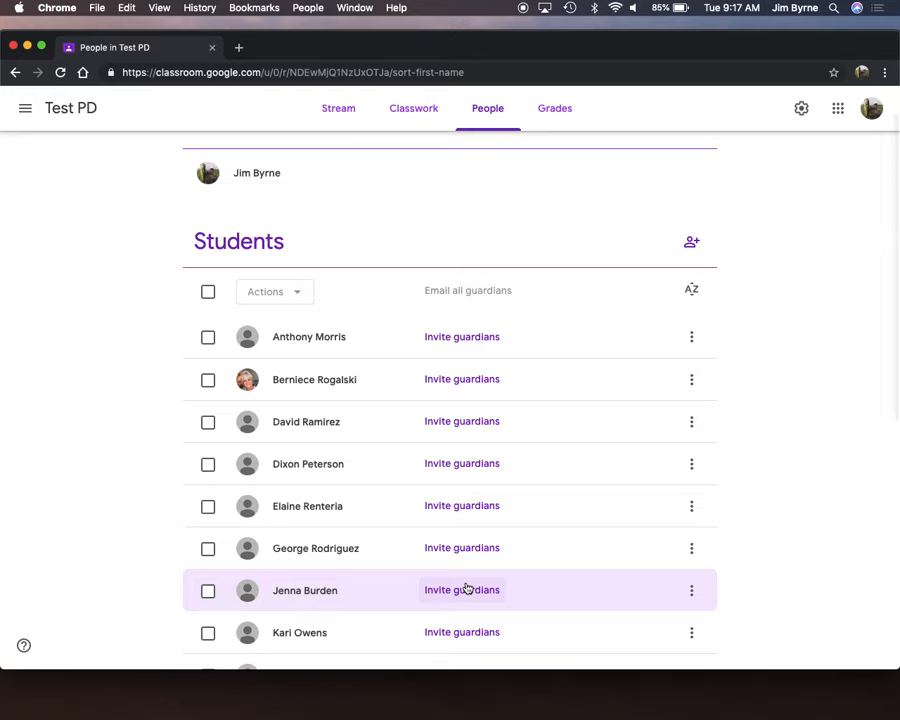
scroll(466, 588, "down", 4)
scroll(466, 588, "up", 5)
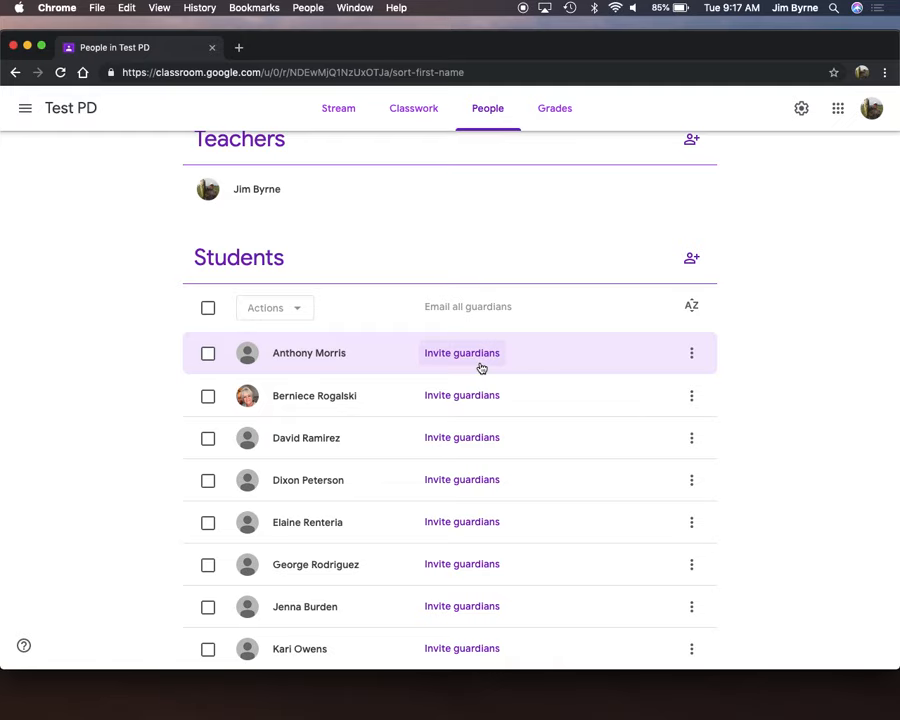
scroll(480, 366, "up", 1)
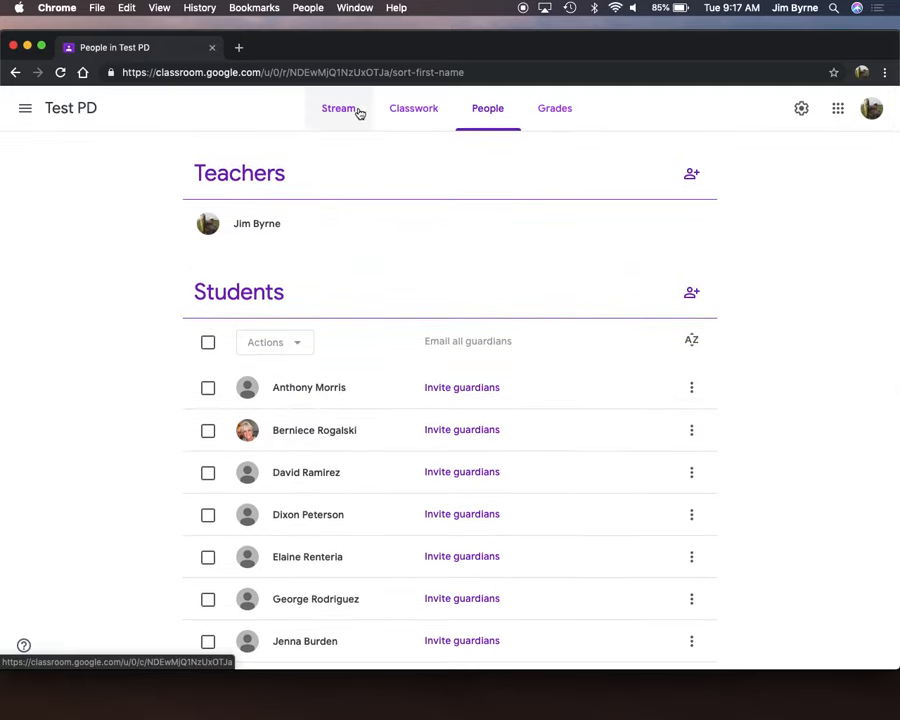
Return to the class stream and apply the blue graduation caps theme from the General gallery.
left_click(340, 110)
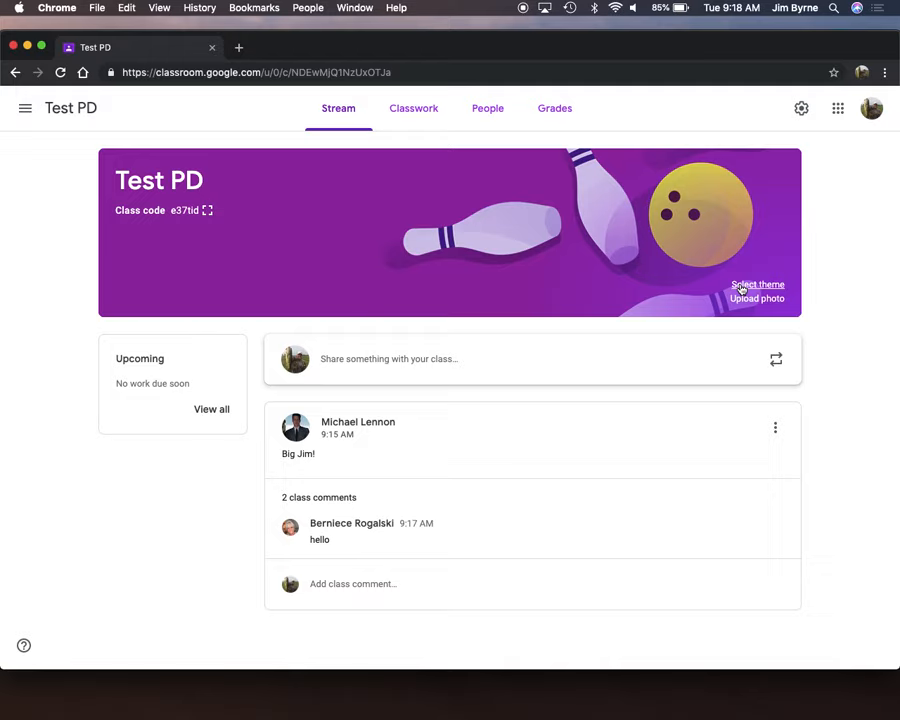
left_click(741, 288)
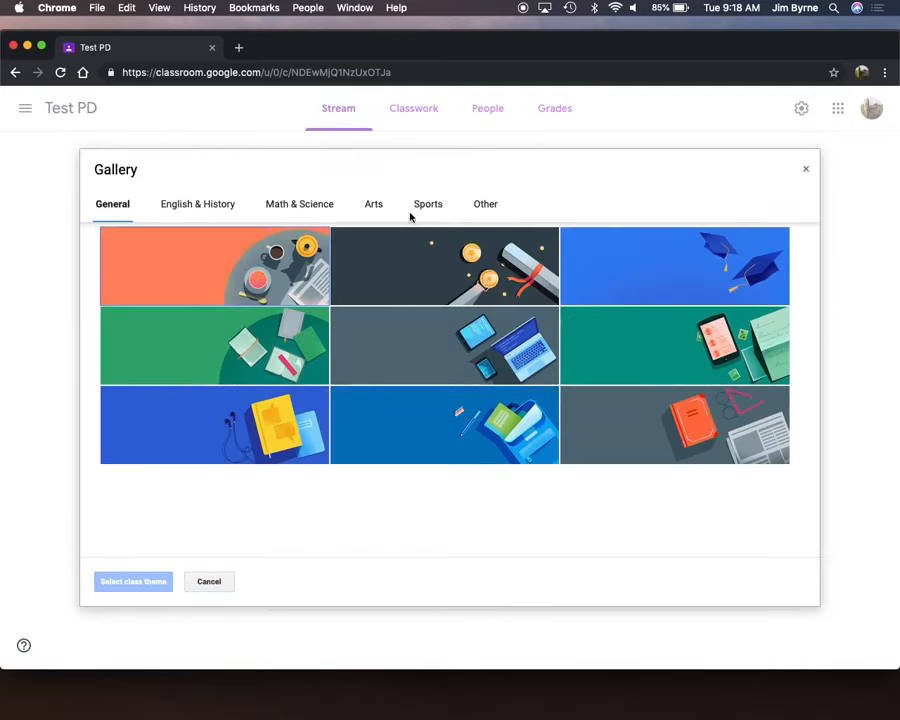
left_click(392, 265)
left_click(586, 285)
left_click(137, 581)
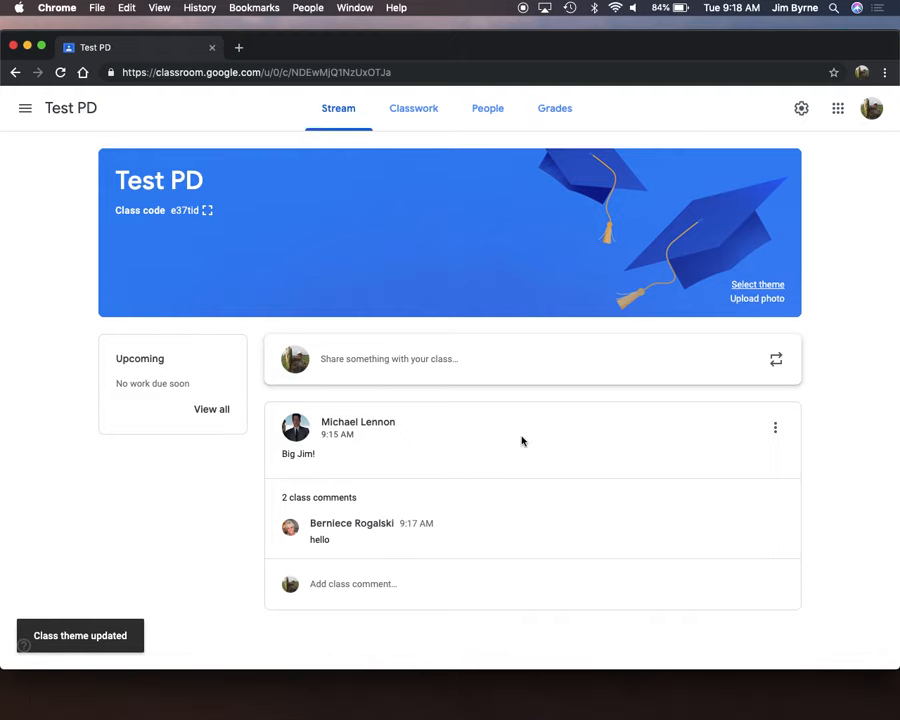
Show the enlarged class code again from the restyled class banner, and close it.
left_click(207, 210)
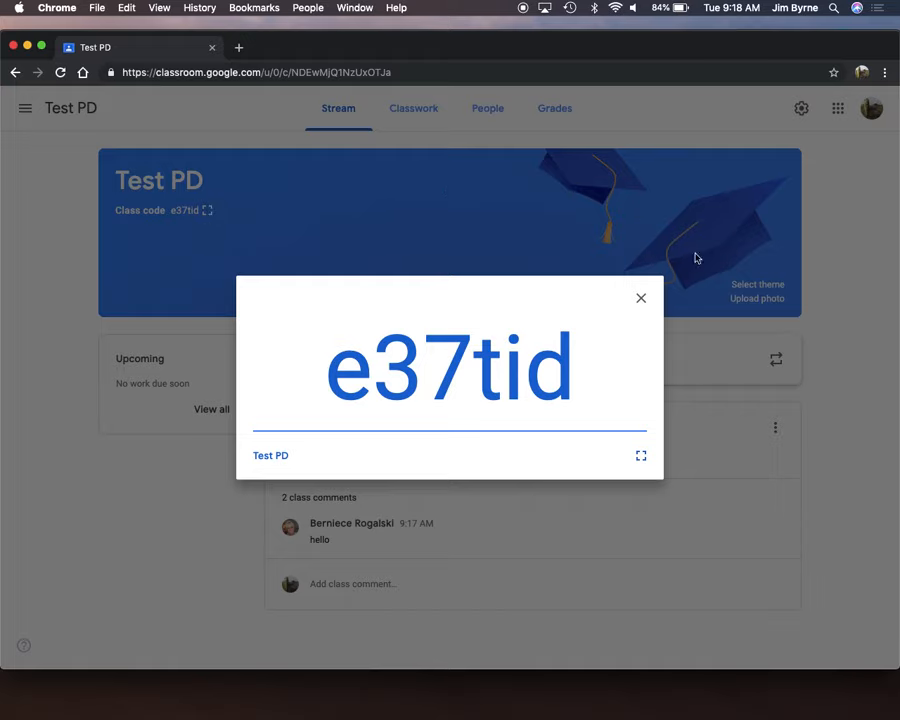
left_click(643, 298)
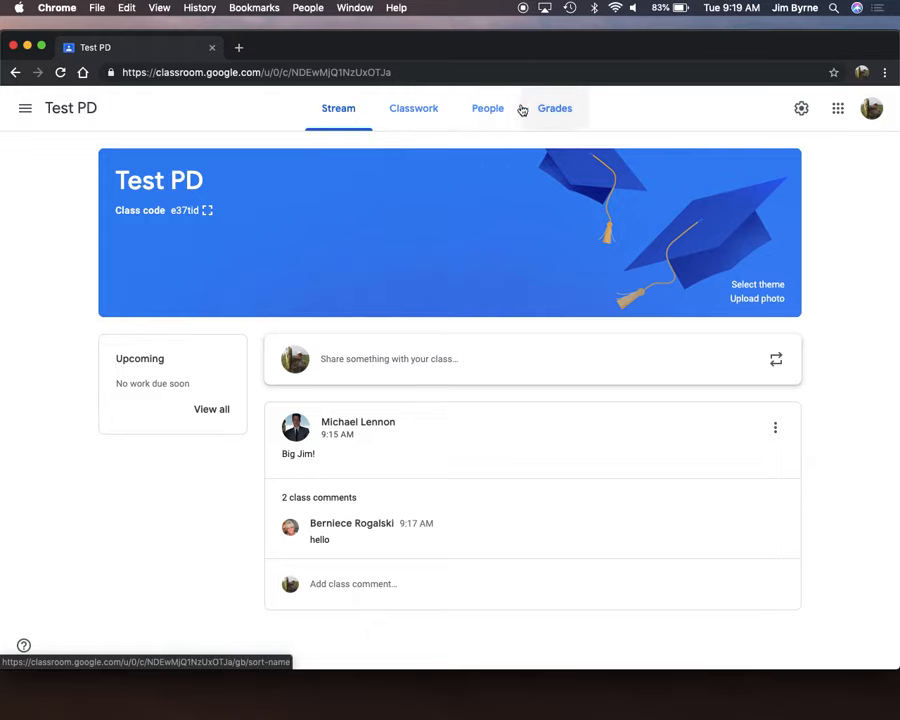
Start a new assignment titled Syllabus in the classwork of Test PD.
left_click(419, 116)
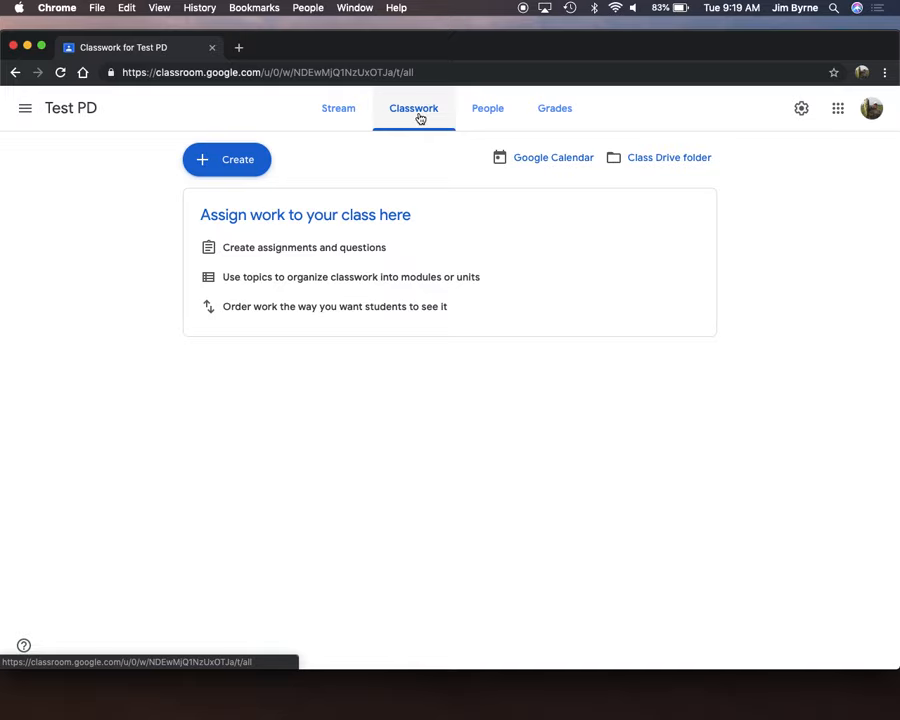
left_click(226, 160)
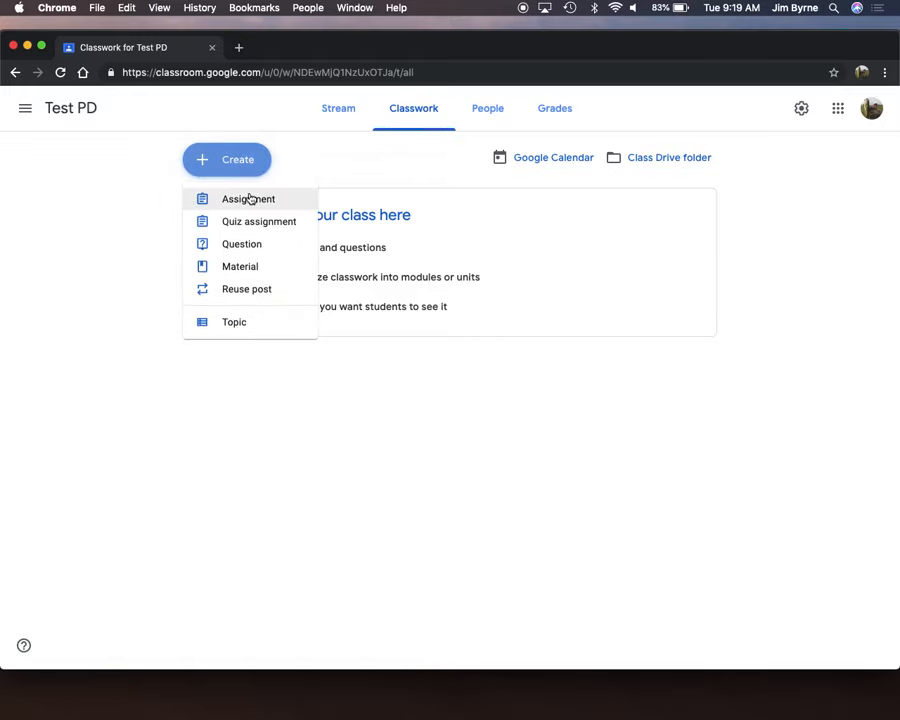
left_click(250, 200)
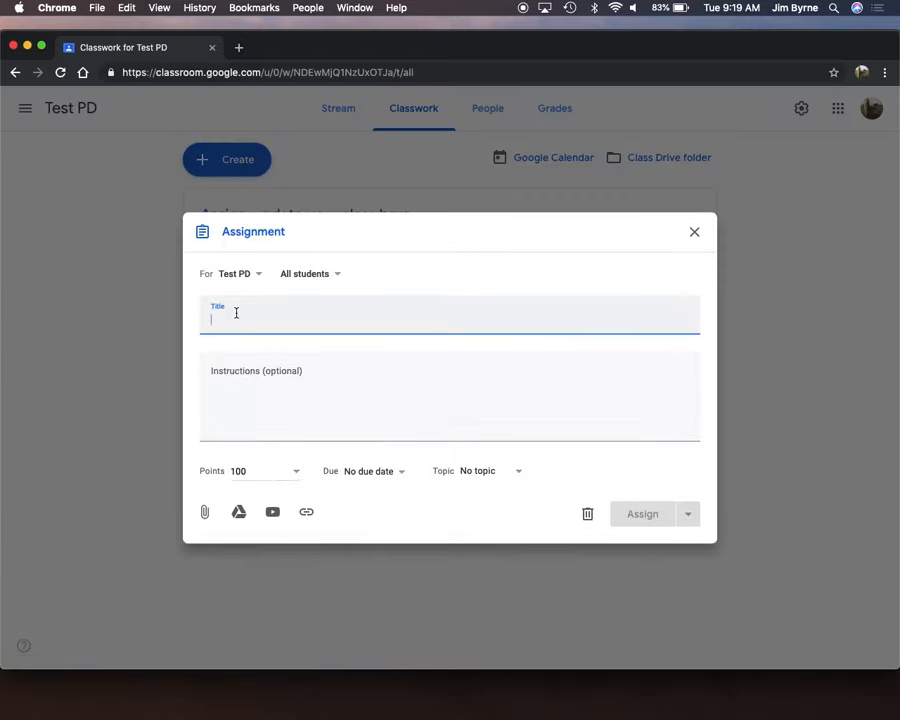
type("Sylla")
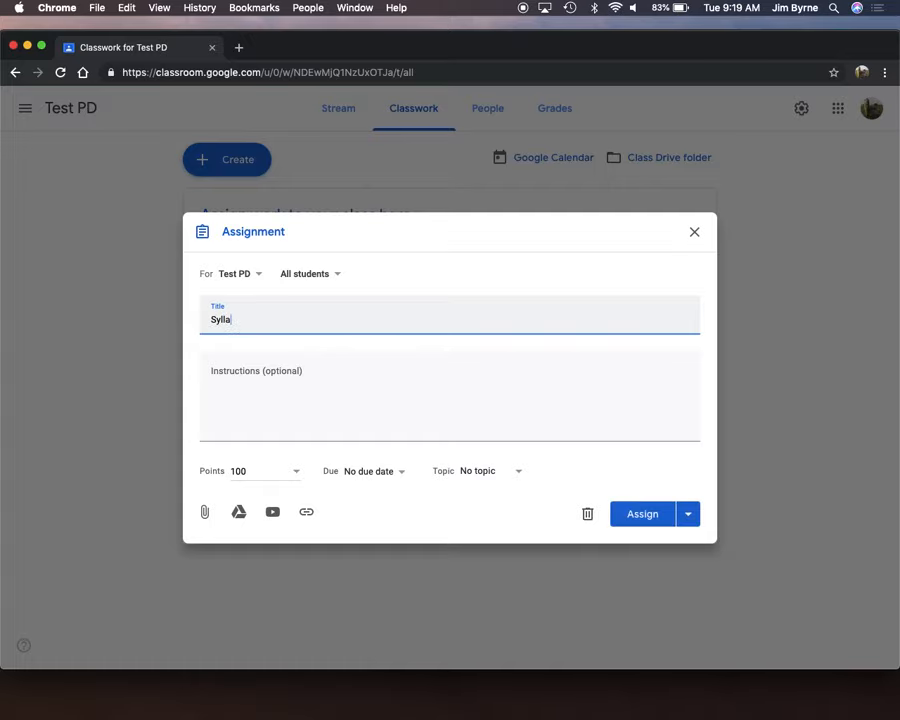
type("bus")
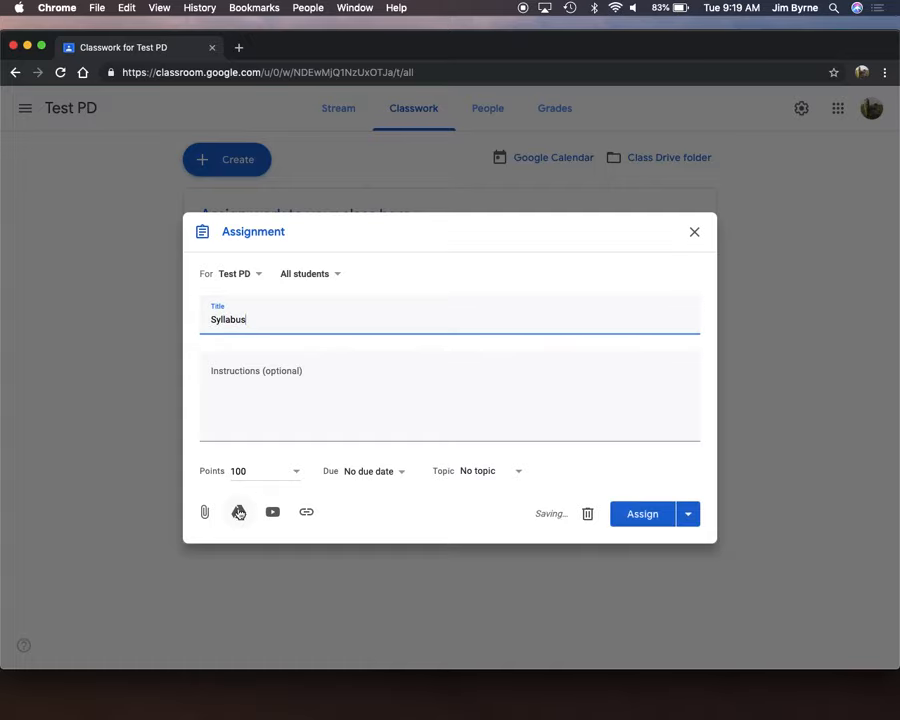
Search Google Drive for syllabus and attach the document Photo 1 Syllabus Fall 2019 to the assignment.
left_click(238, 512)
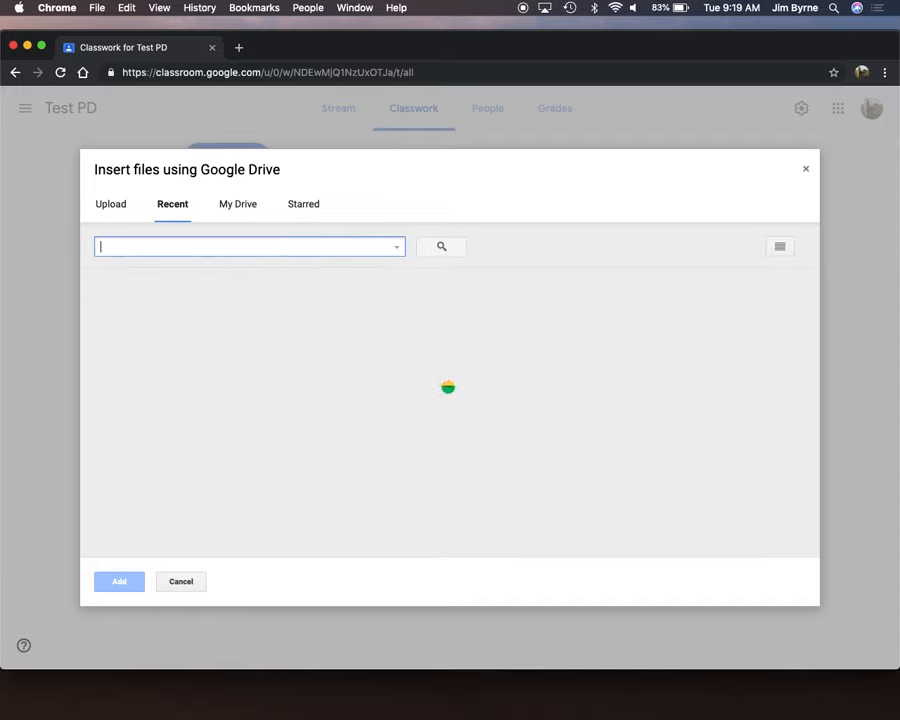
left_click(442, 410)
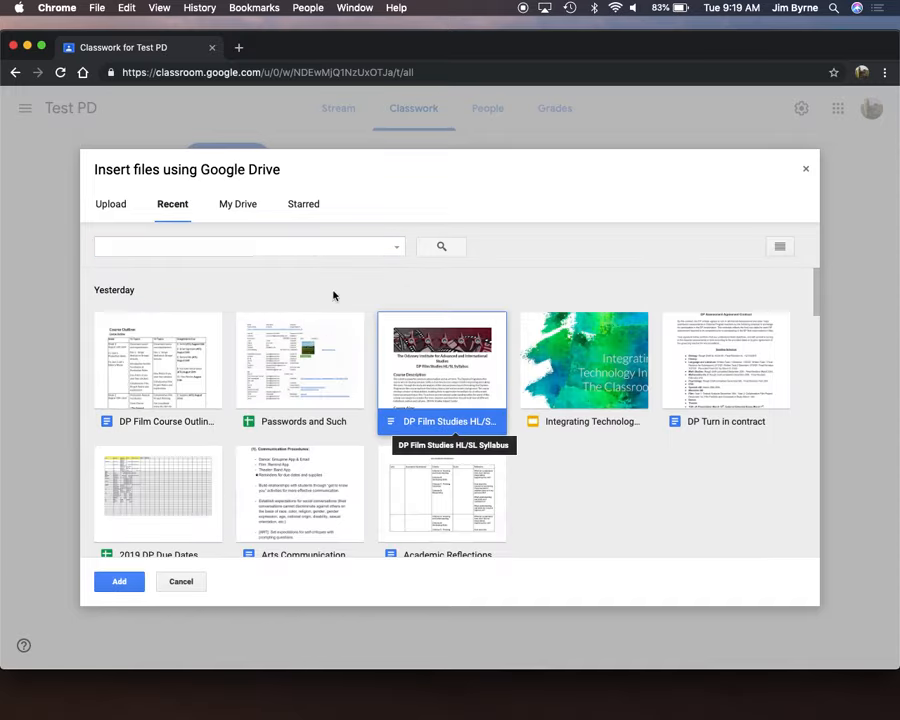
scroll(466, 341, "down", 2)
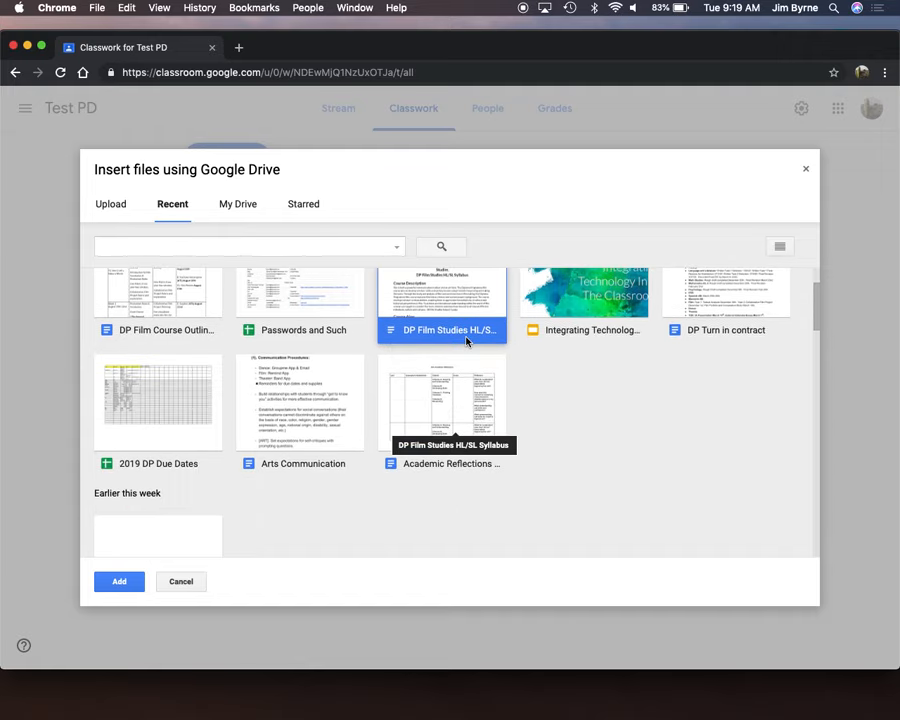
scroll(466, 341, "up", 2)
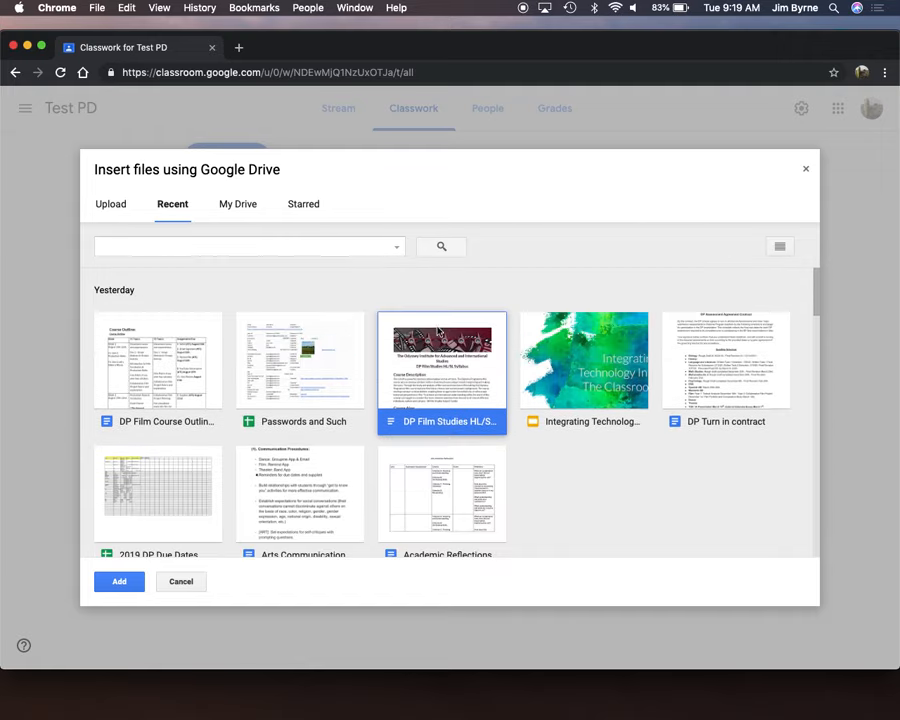
left_click(240, 208)
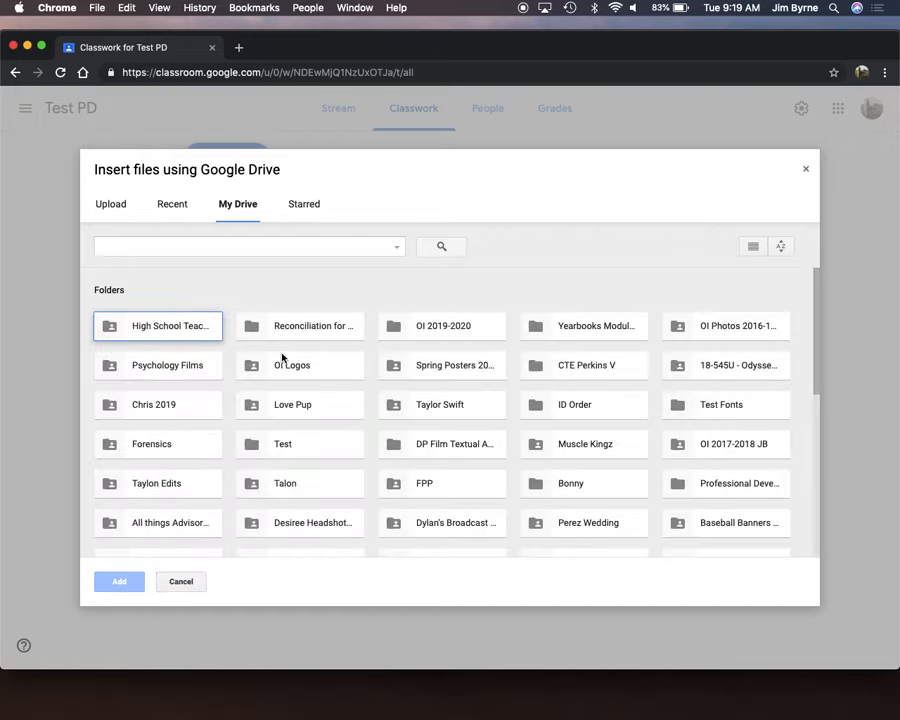
left_click(309, 246)
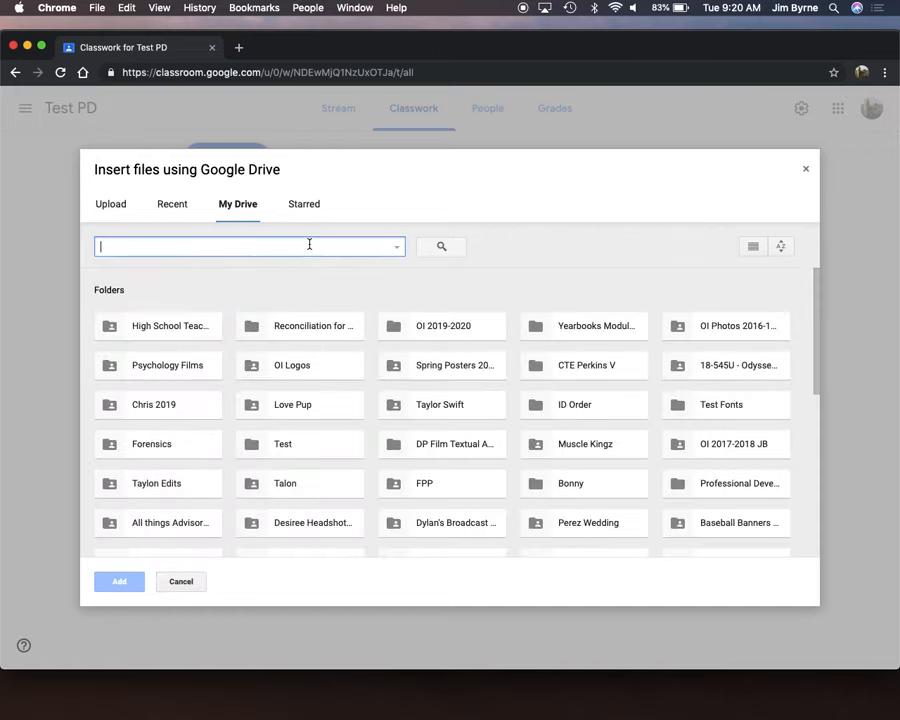
type("syllabus")
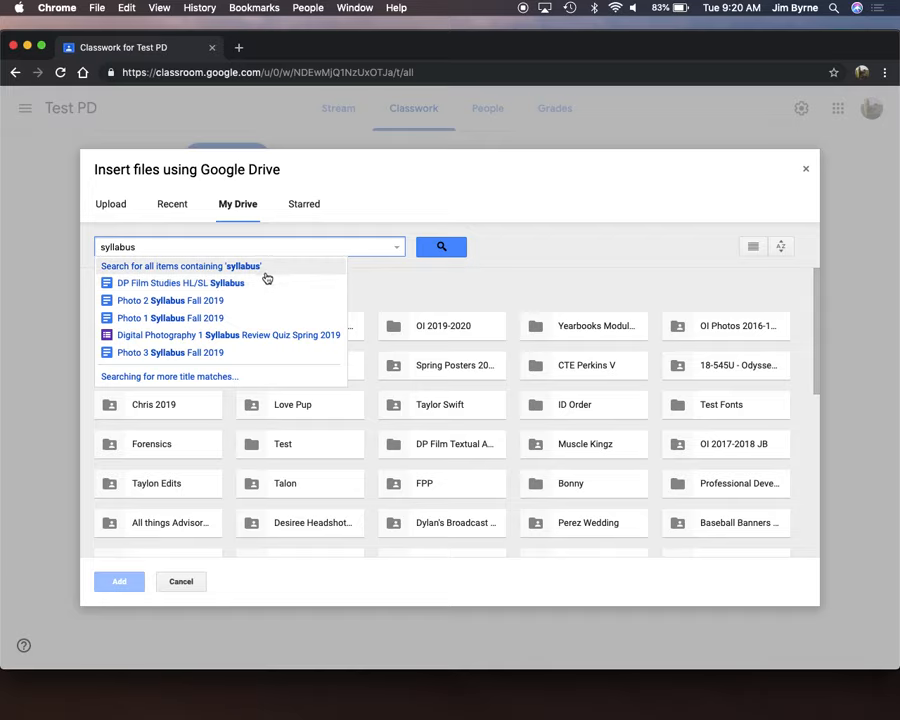
left_click(210, 319)
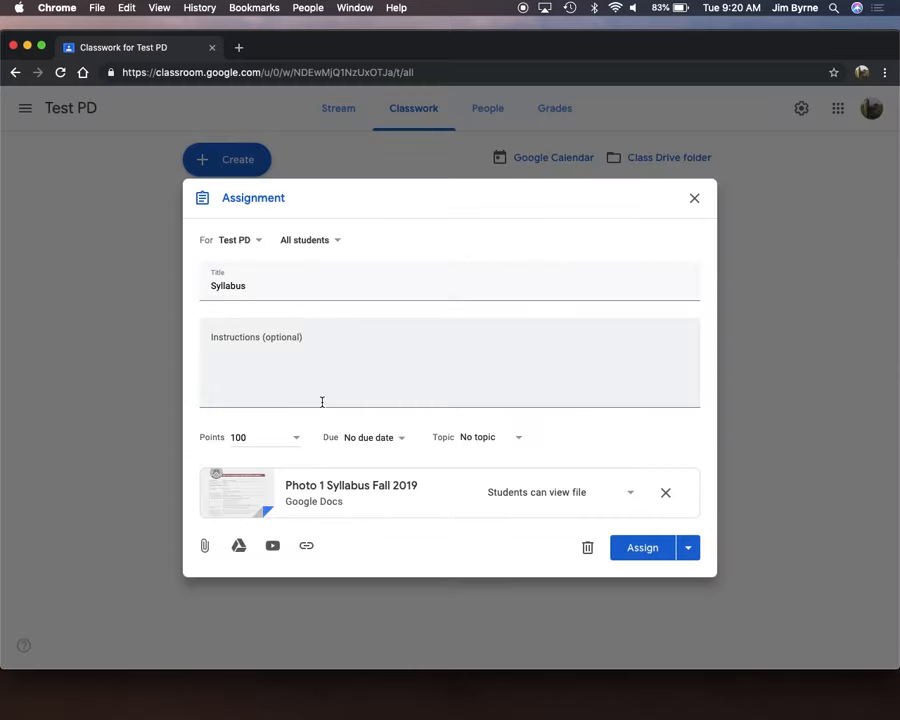
Attach the form Digital Photography 1 Syllabus Review Quiz Spring 2019 from Google Drive to the Syllabus assignment.
left_click(239, 545)
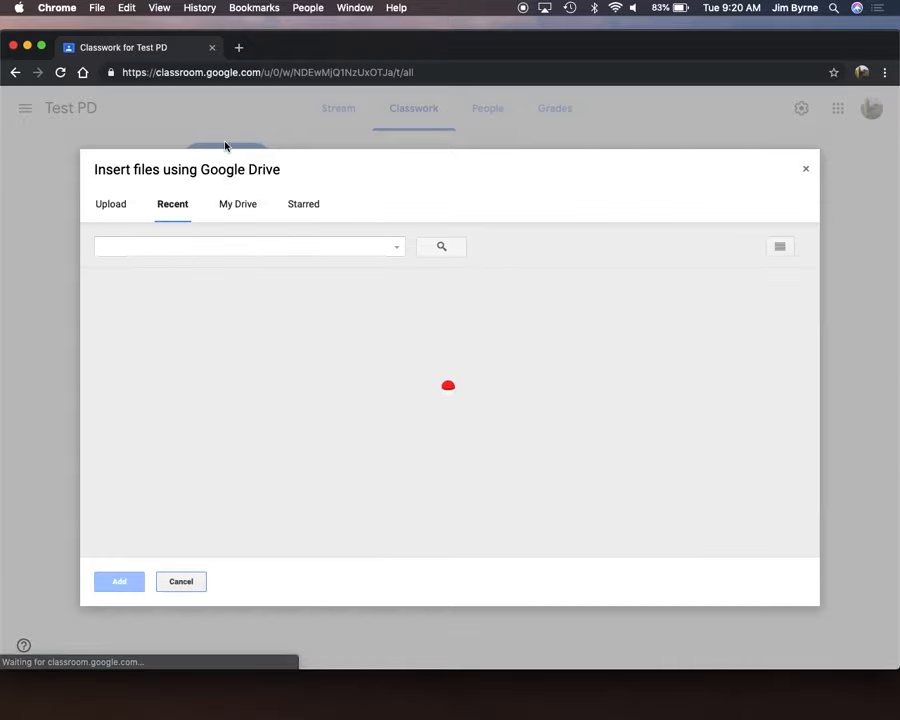
left_click(240, 206)
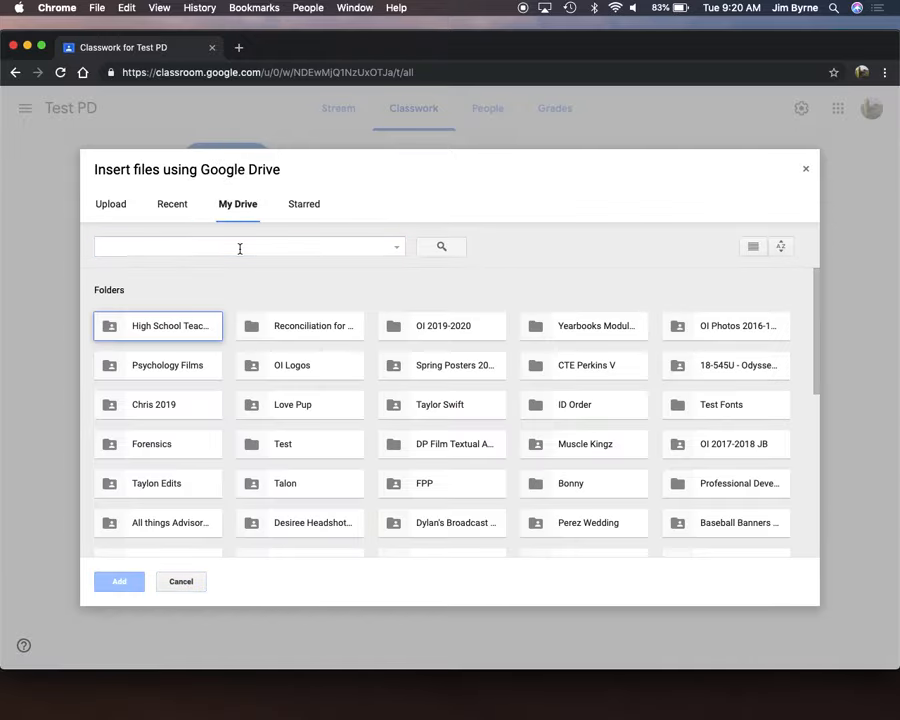
key("Right")
key("Right")
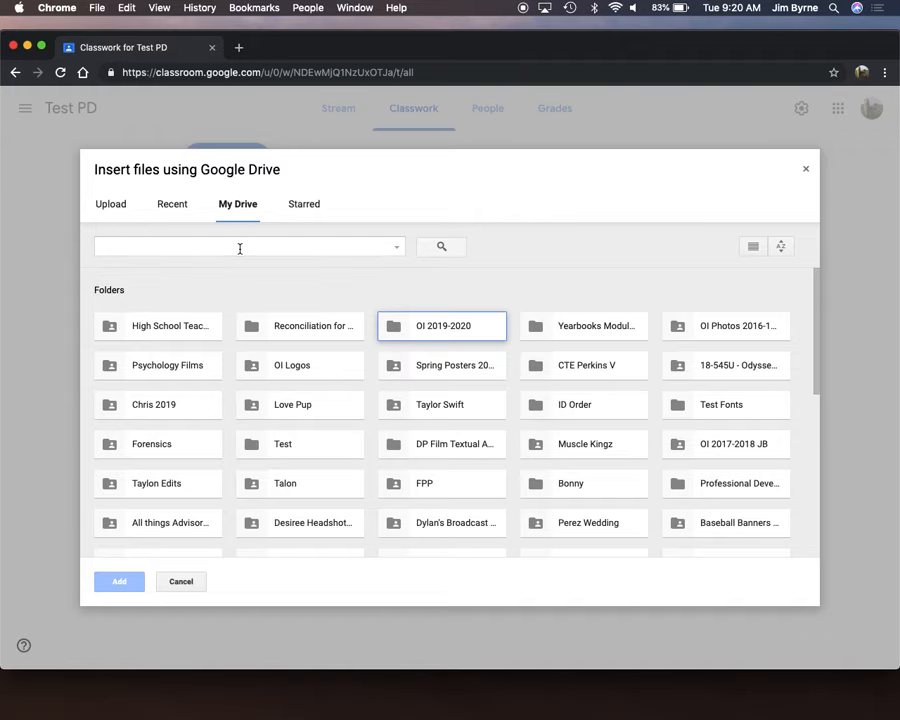
left_click(240, 248)
type("syl")
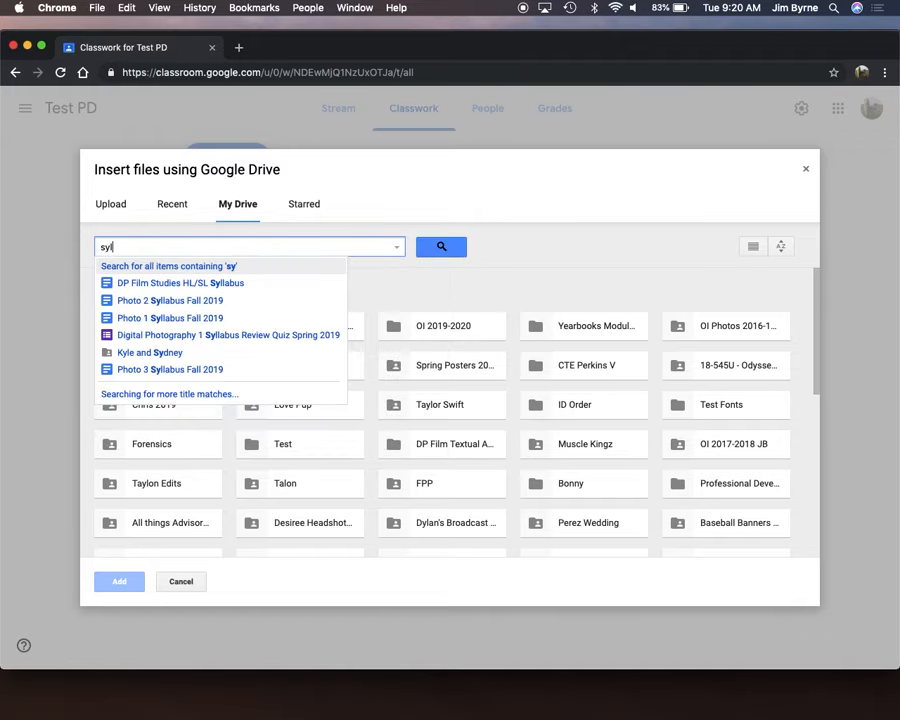
type("labus")
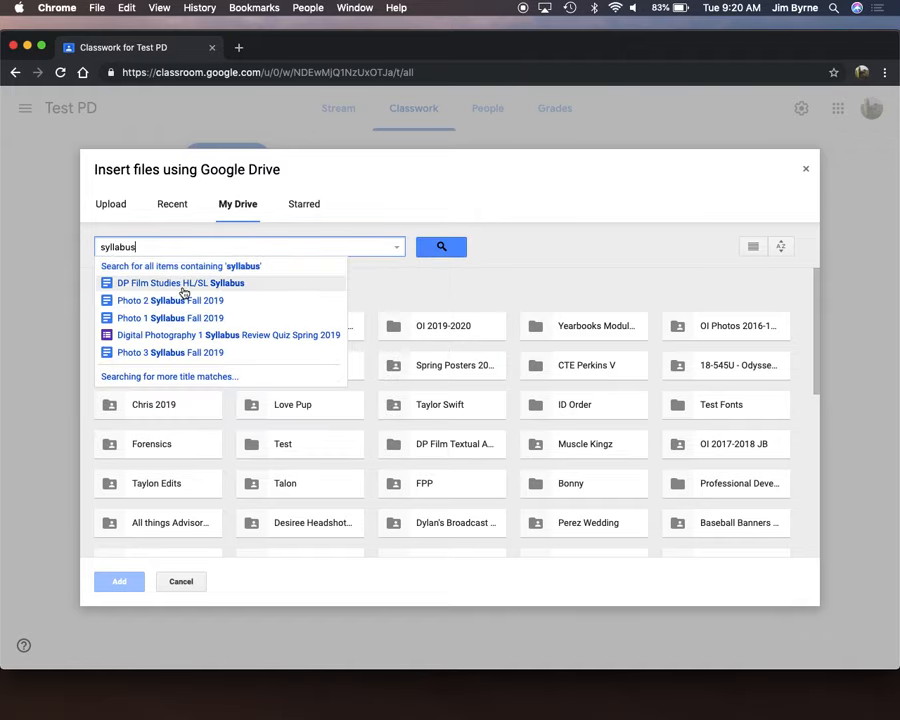
left_click(187, 336)
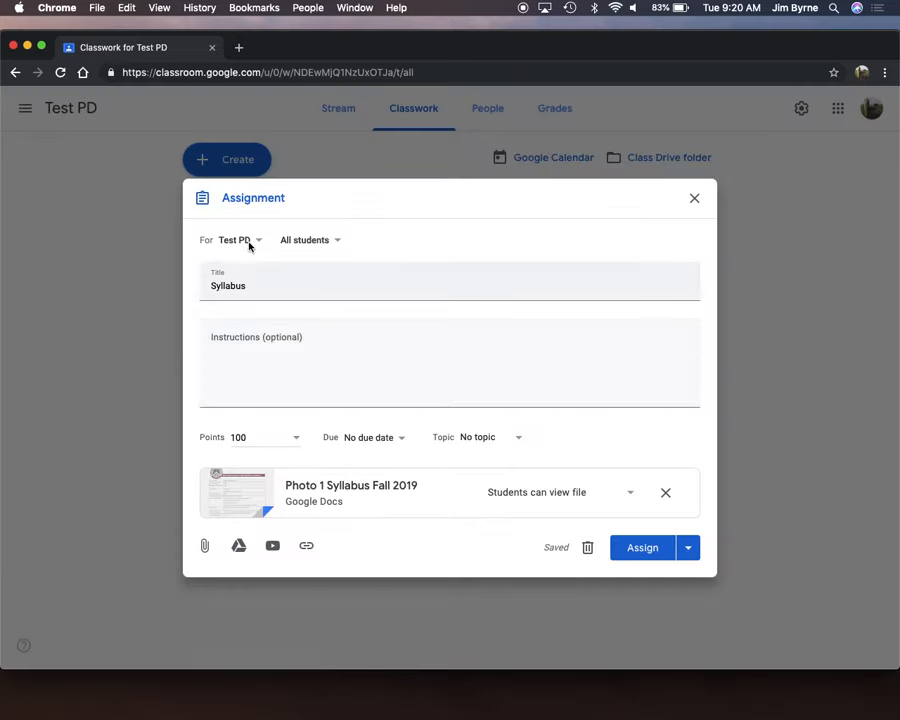
Assign the Syllabus assignment to the class immediately, without instructions, and expand its posted entry.
left_click(640, 612)
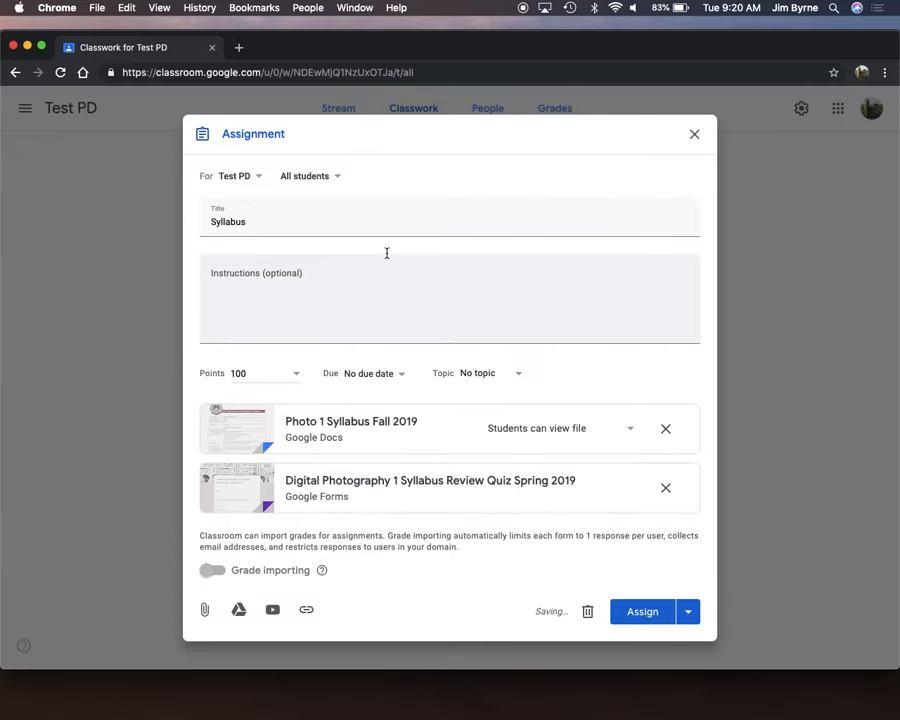
left_click(453, 267)
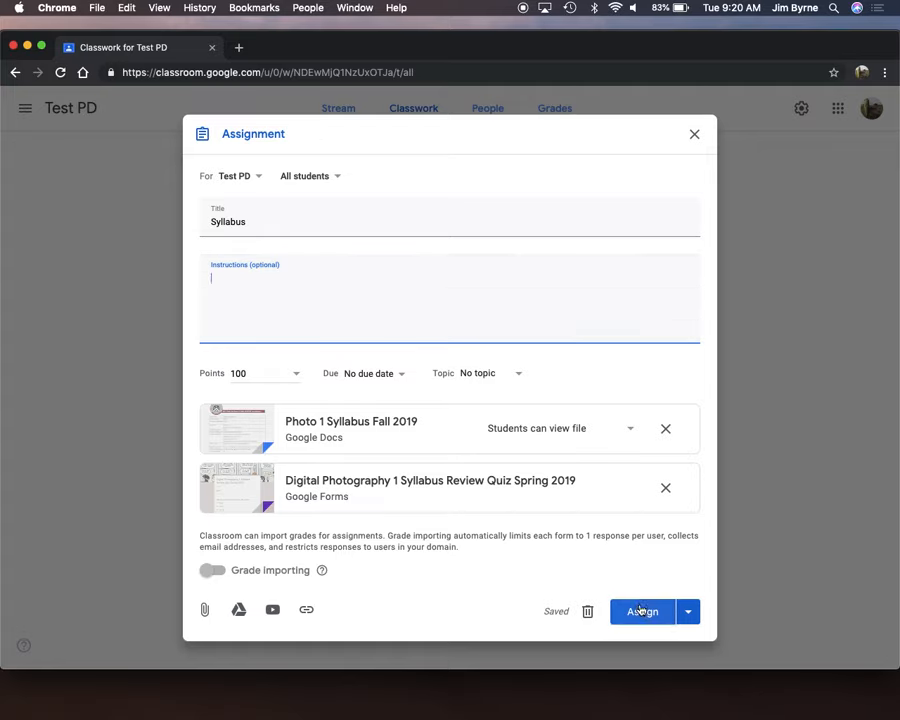
left_click(687, 613)
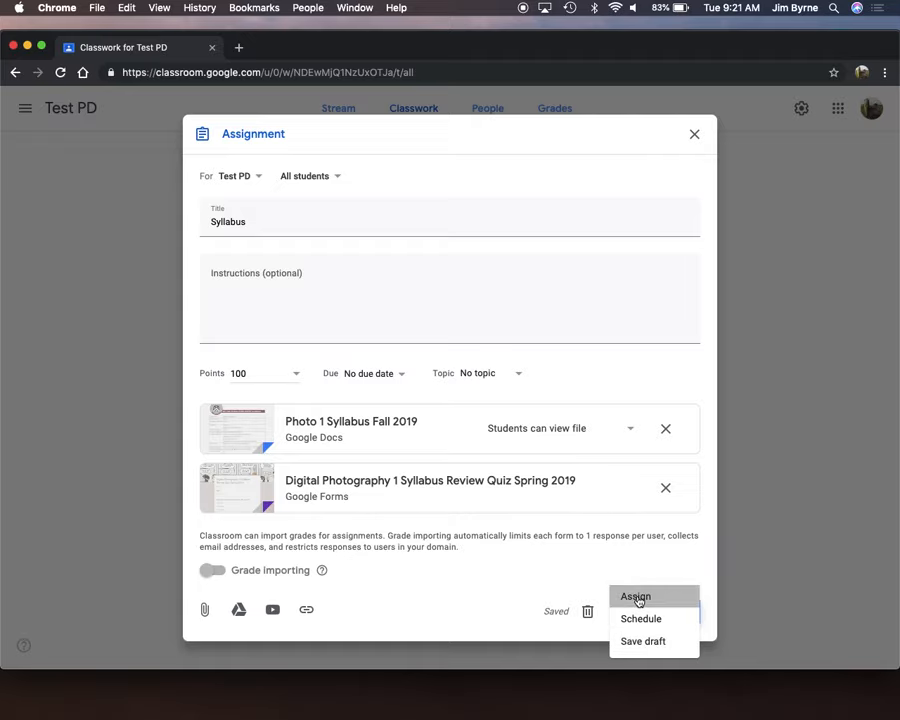
left_click(637, 597)
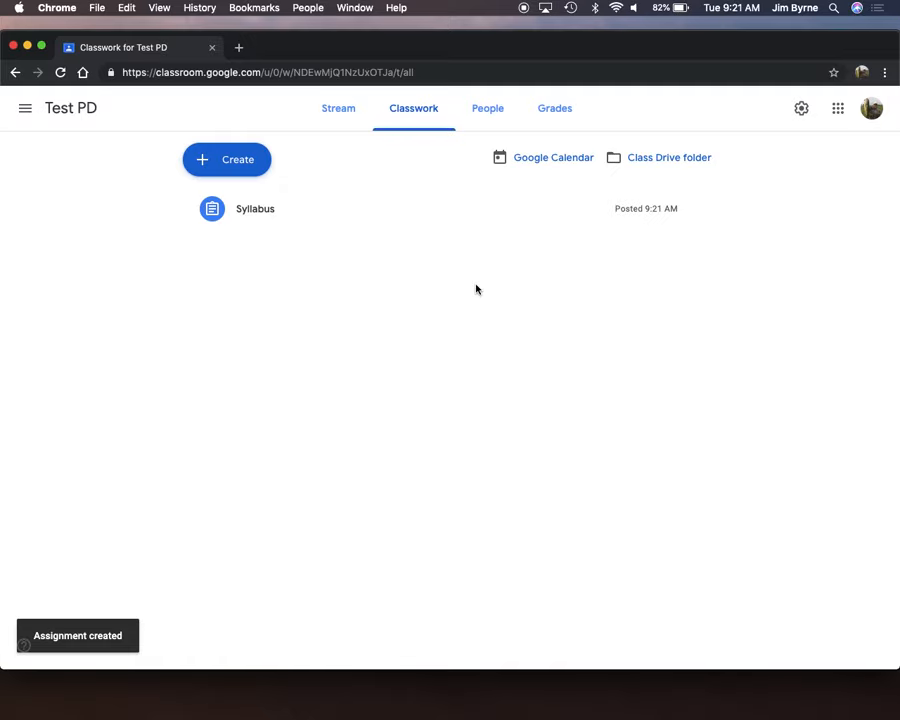
left_click(416, 228)
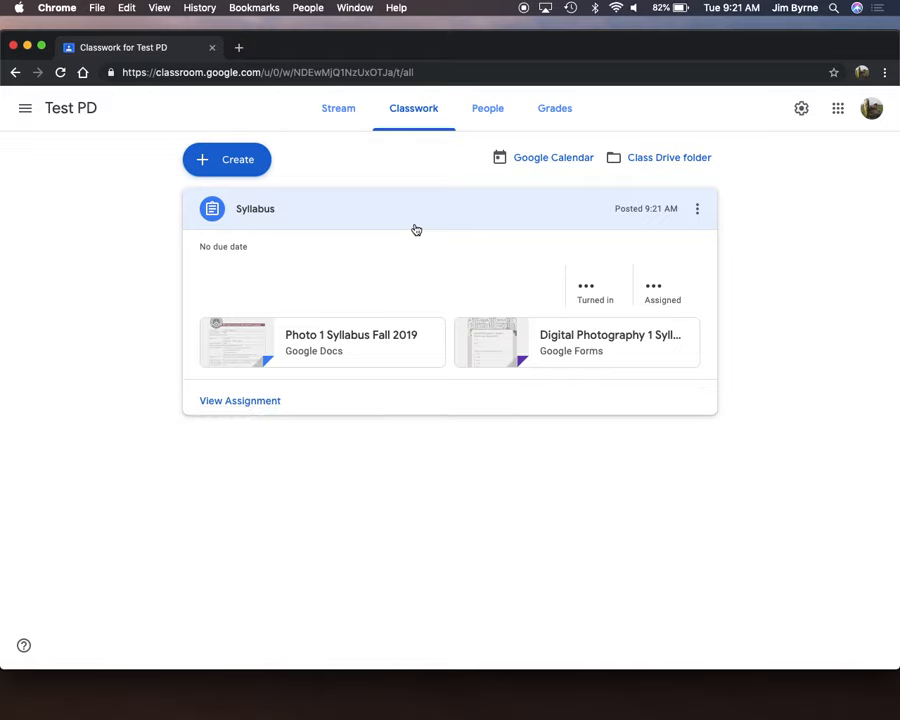
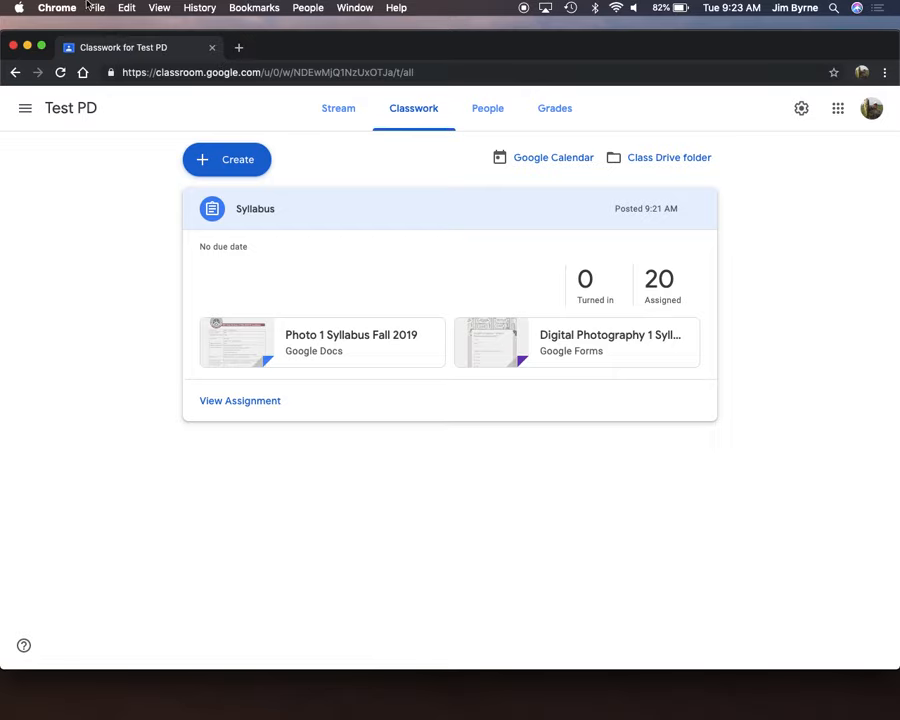
Open Google Drive in a new browser tab, go to My Drive and search for syllabus.
left_click(239, 47)
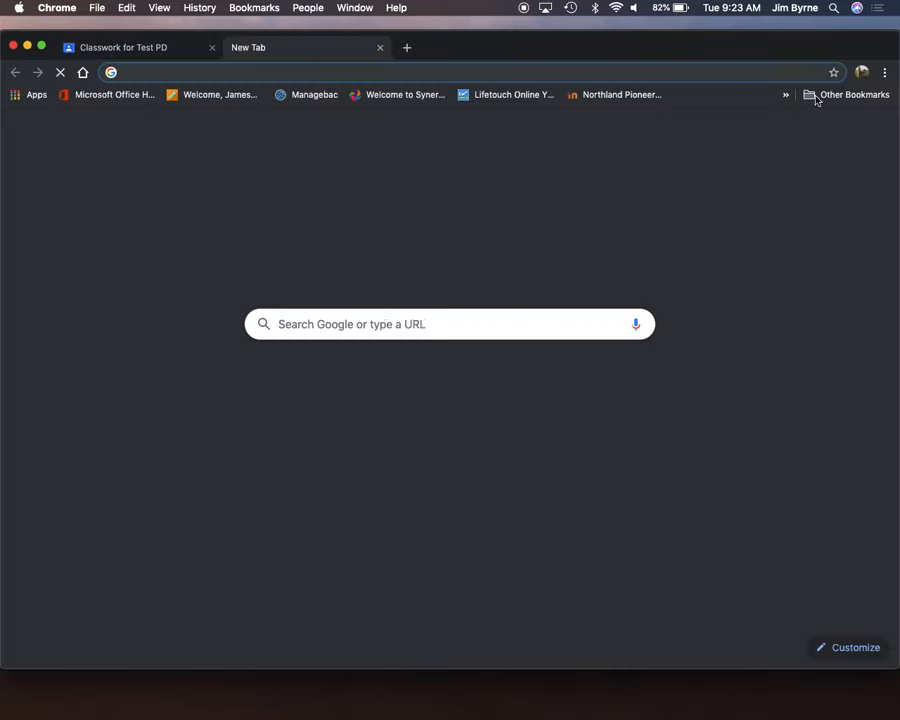
left_click(840, 133)
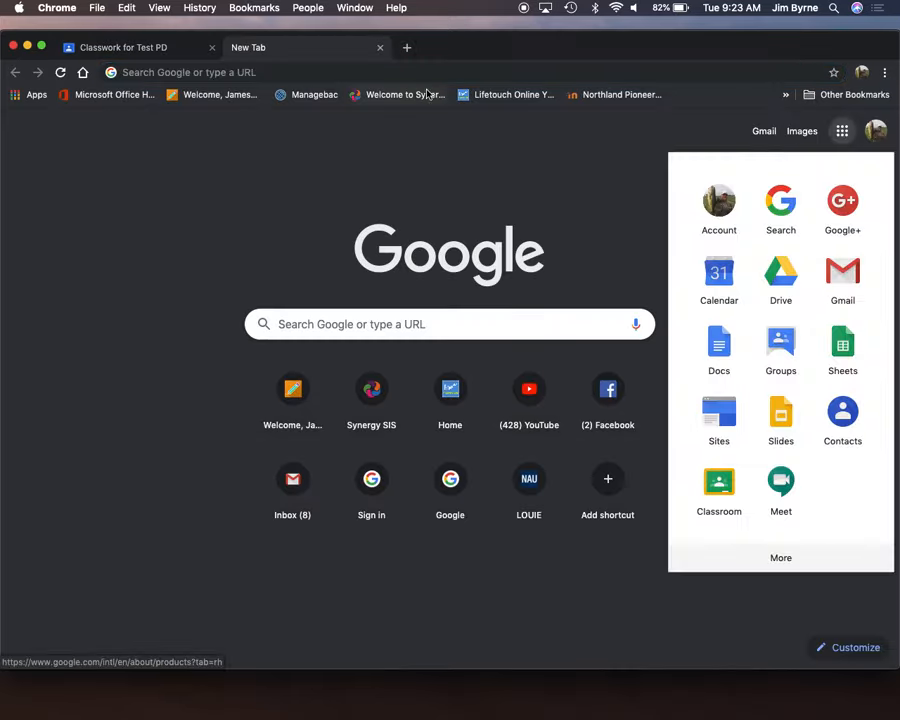
left_click(783, 279)
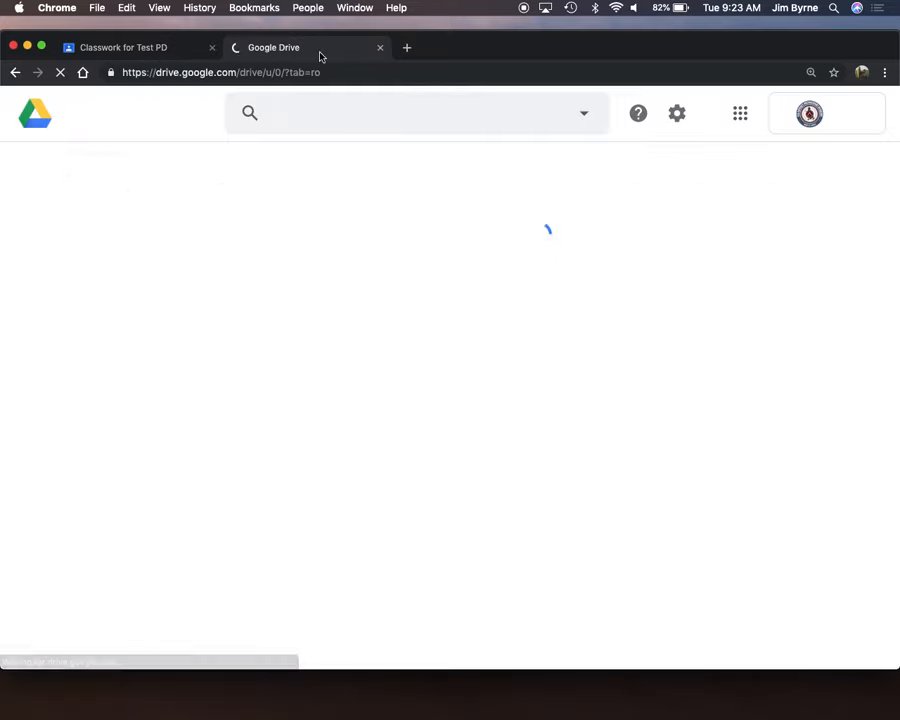
left_click(94, 300)
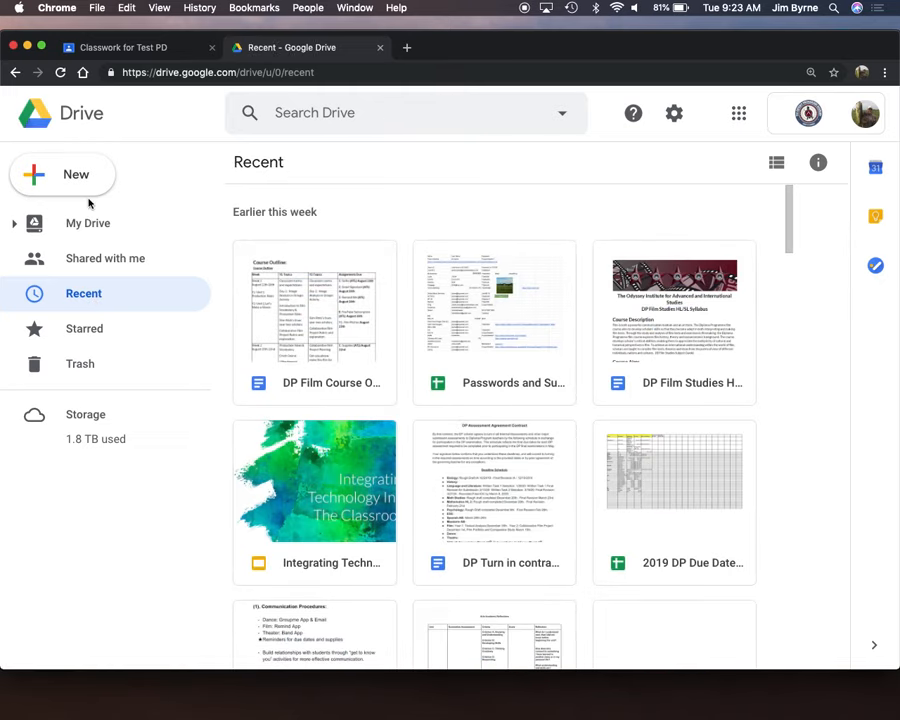
left_click(84, 230)
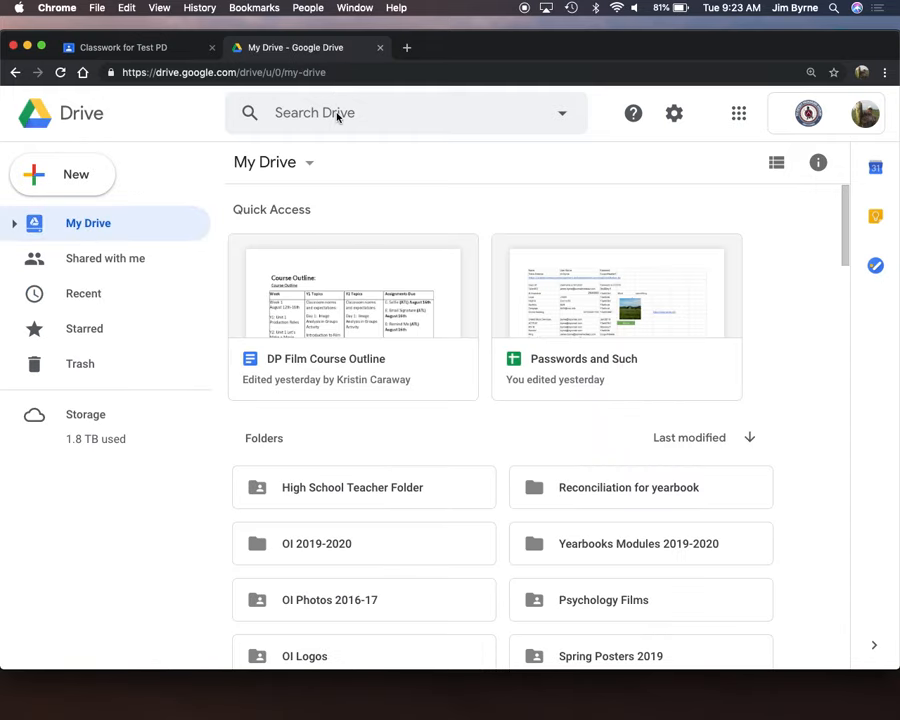
left_click(329, 114)
type("syllabus")
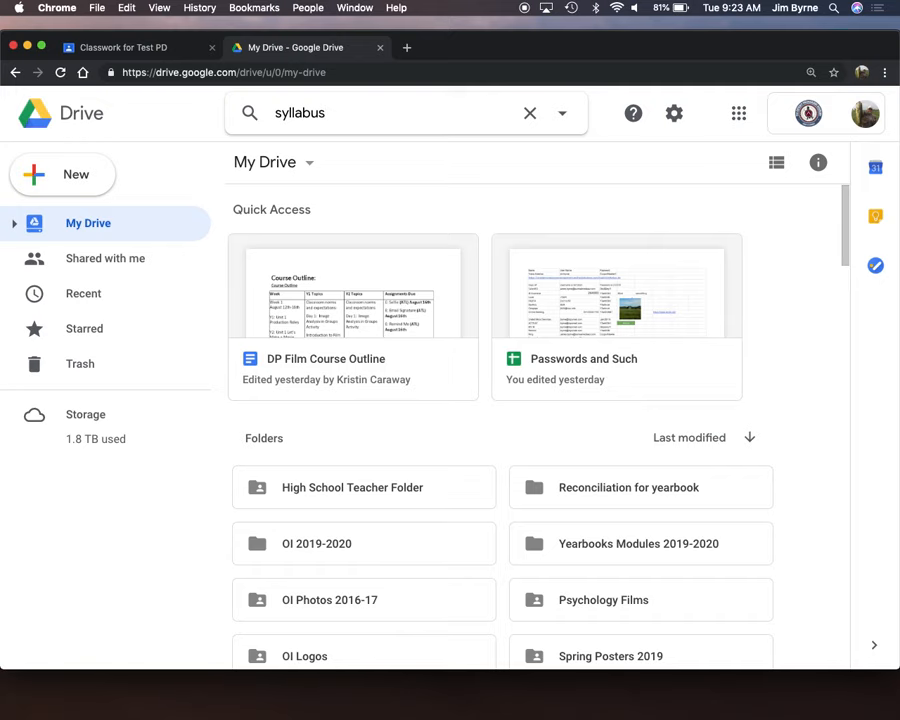
key("Return")
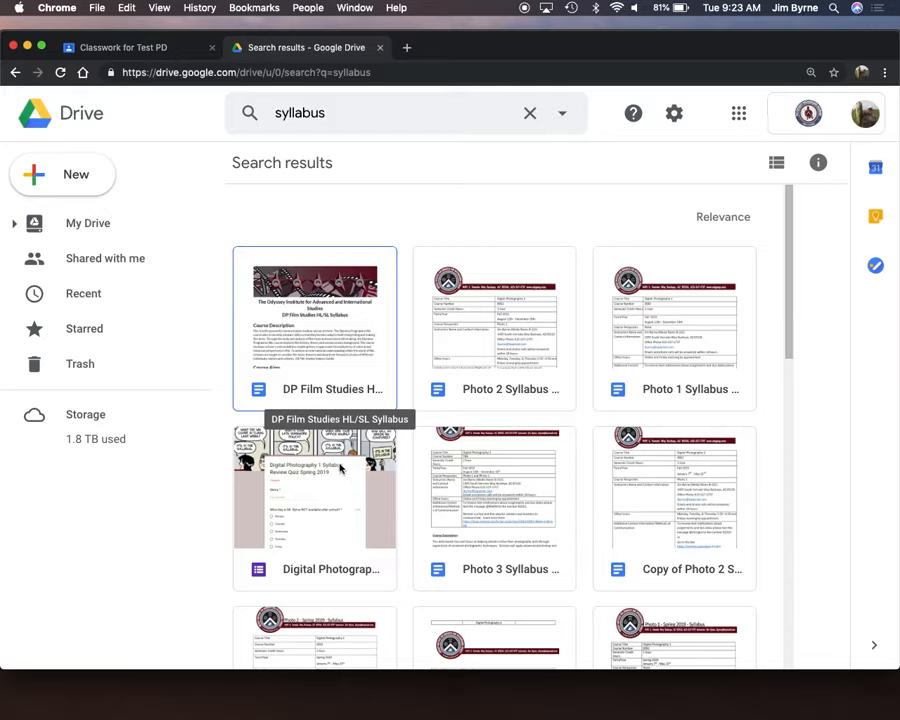
Open the Digital Photography 1 Syllabus Review Quiz Spring 2019 form and examine its first questions.
double_click(248, 335)
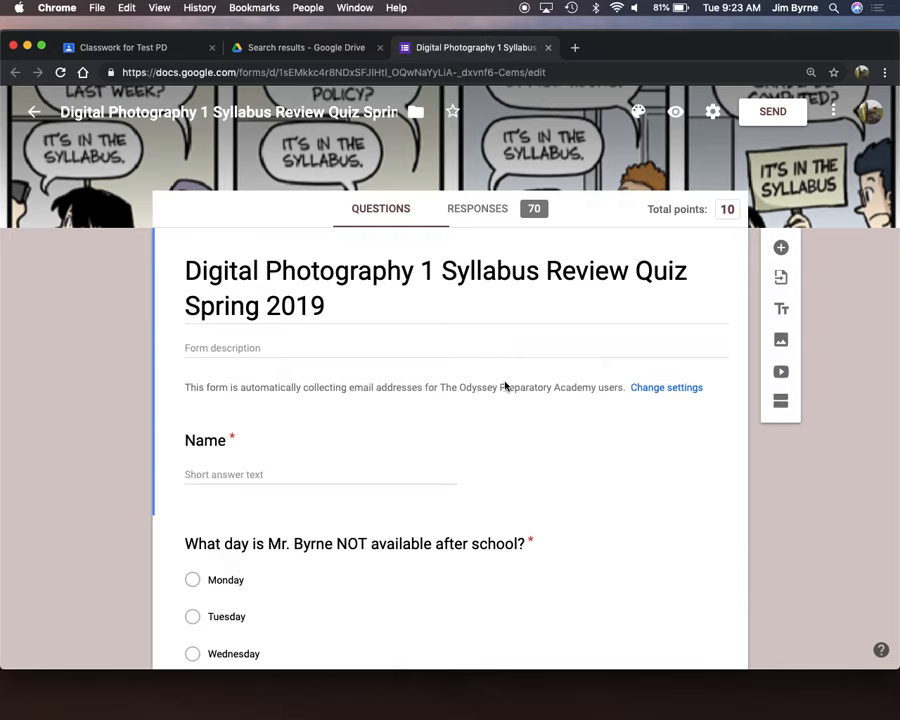
scroll(521, 474, "down", 1)
scroll(521, 474, "down", 5)
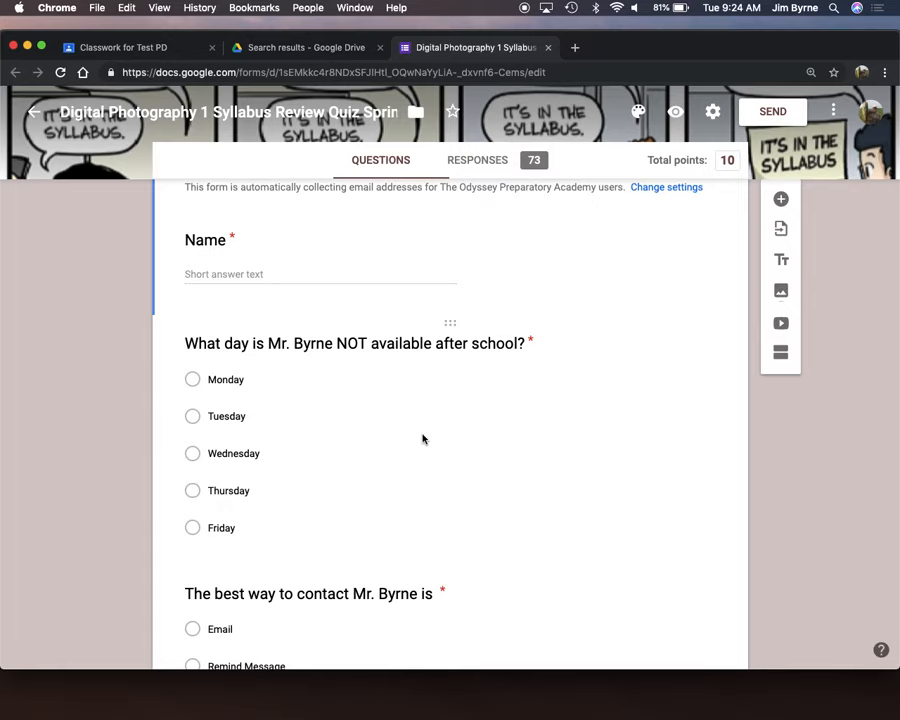
scroll(422, 520, "up", 3)
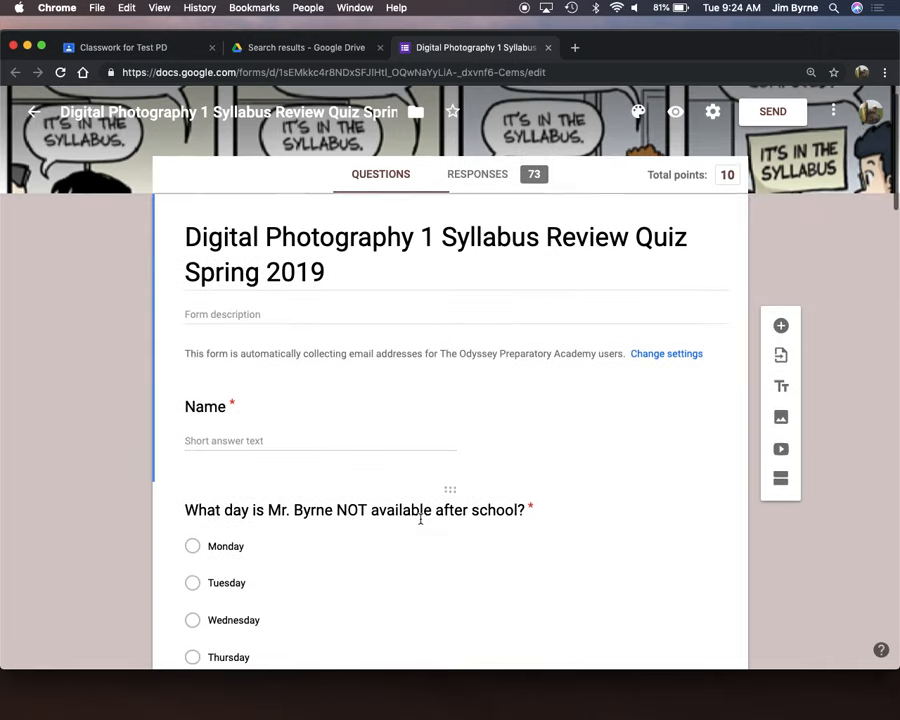
Examine the quiz form's General and Quizzes settings, and save them.
scroll(420, 518, "up", 2)
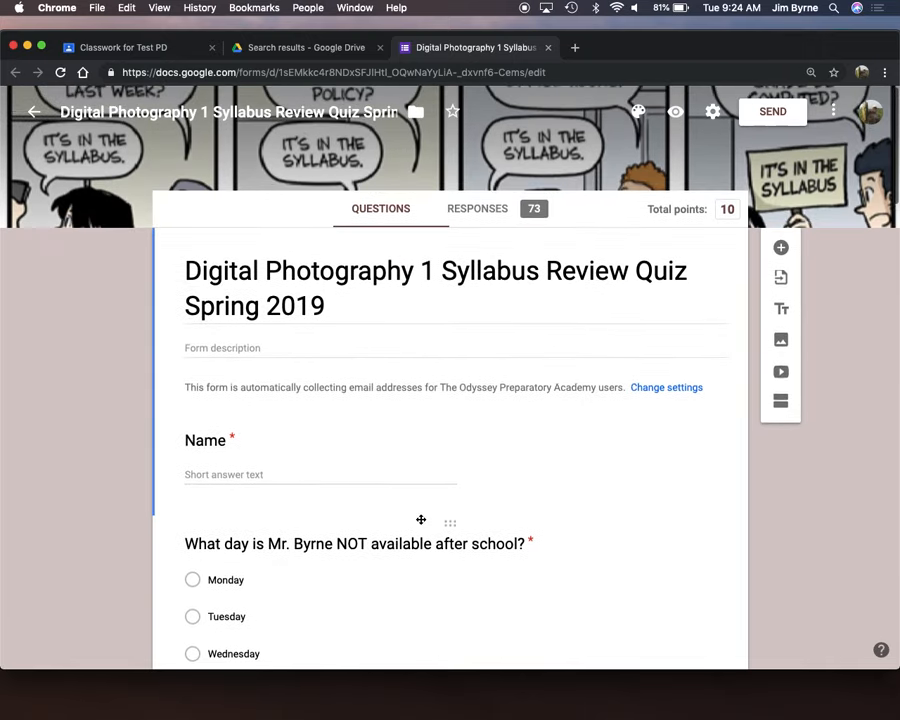
scroll(421, 520, "down", 5)
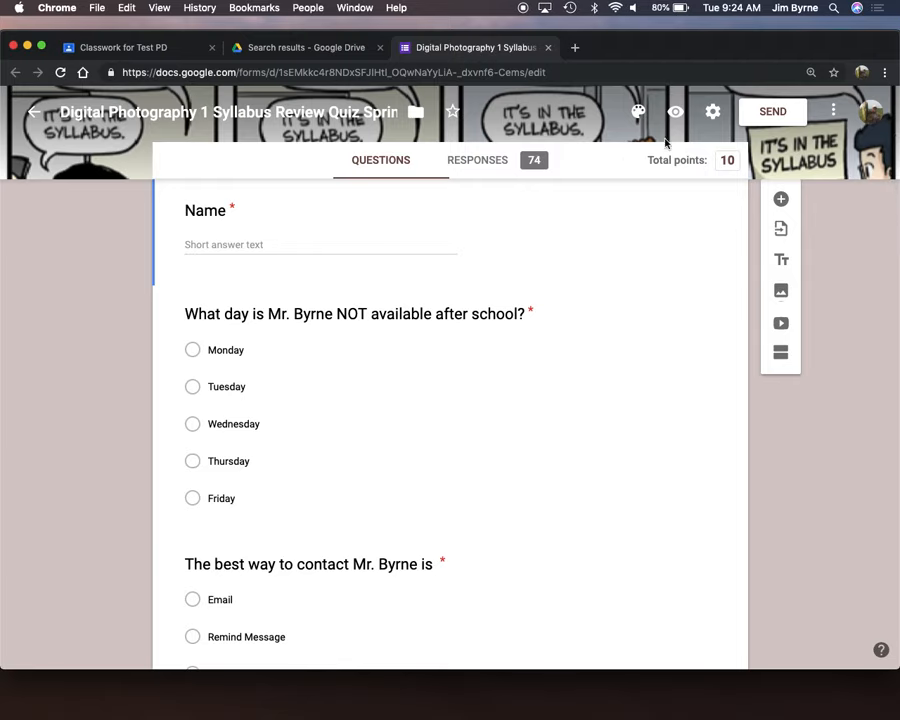
left_click(714, 113)
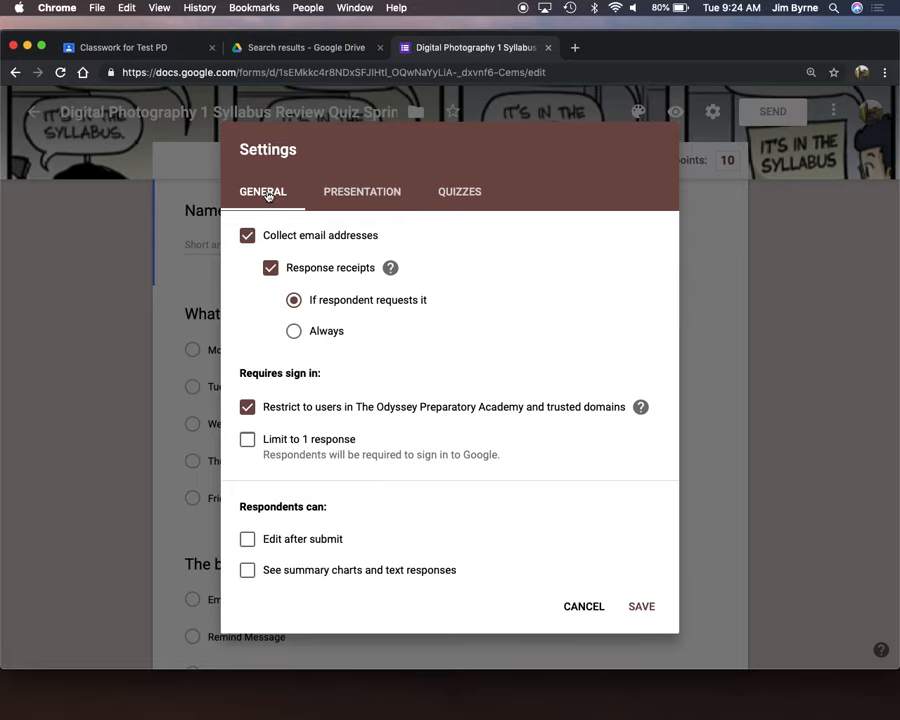
left_click(464, 191)
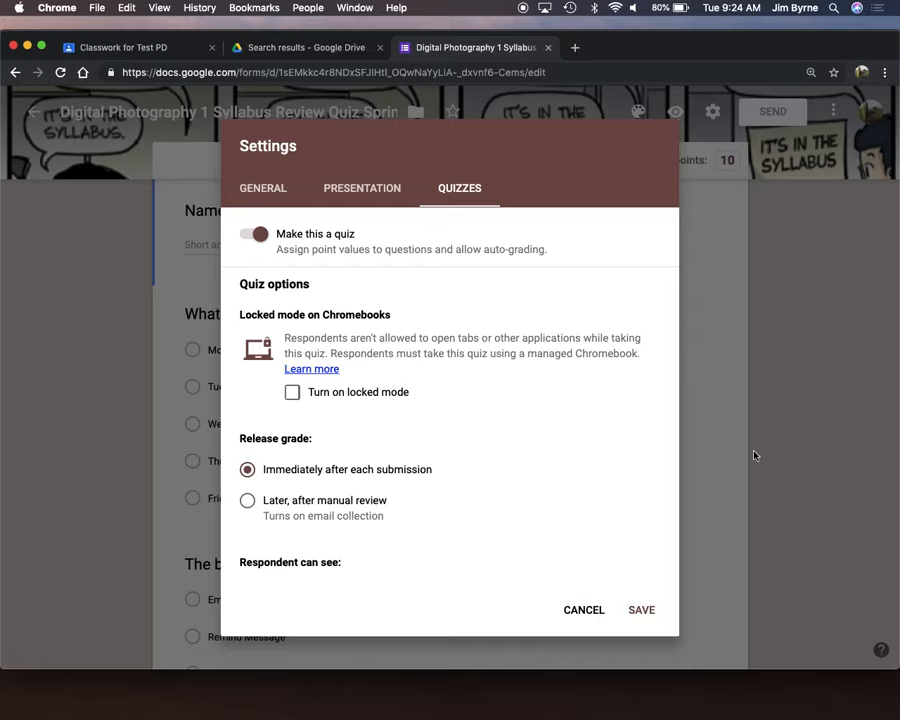
left_click(256, 188)
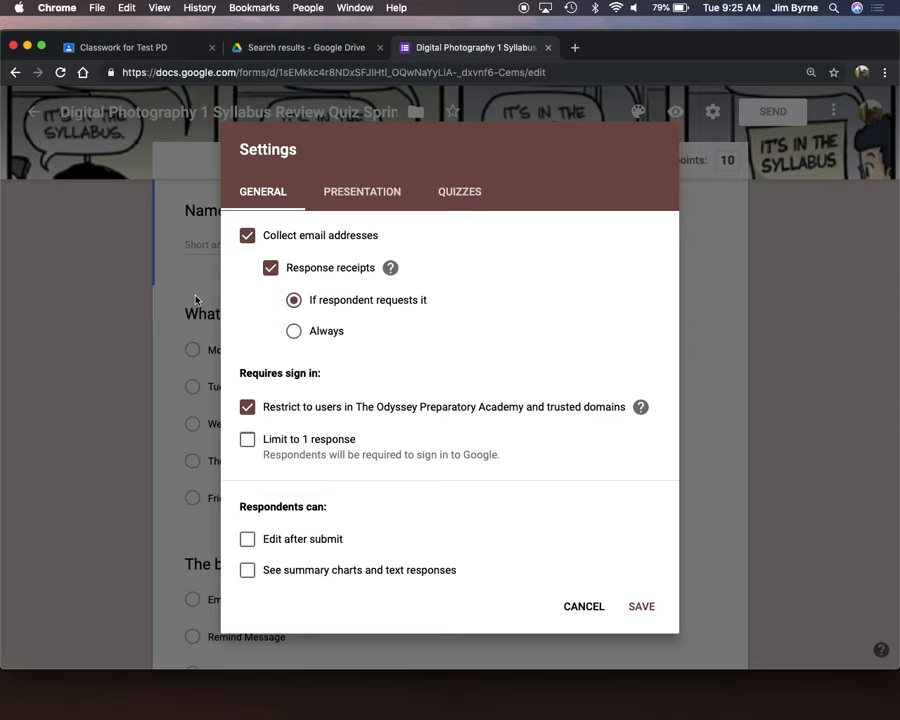
scroll(382, 468, "down", 1)
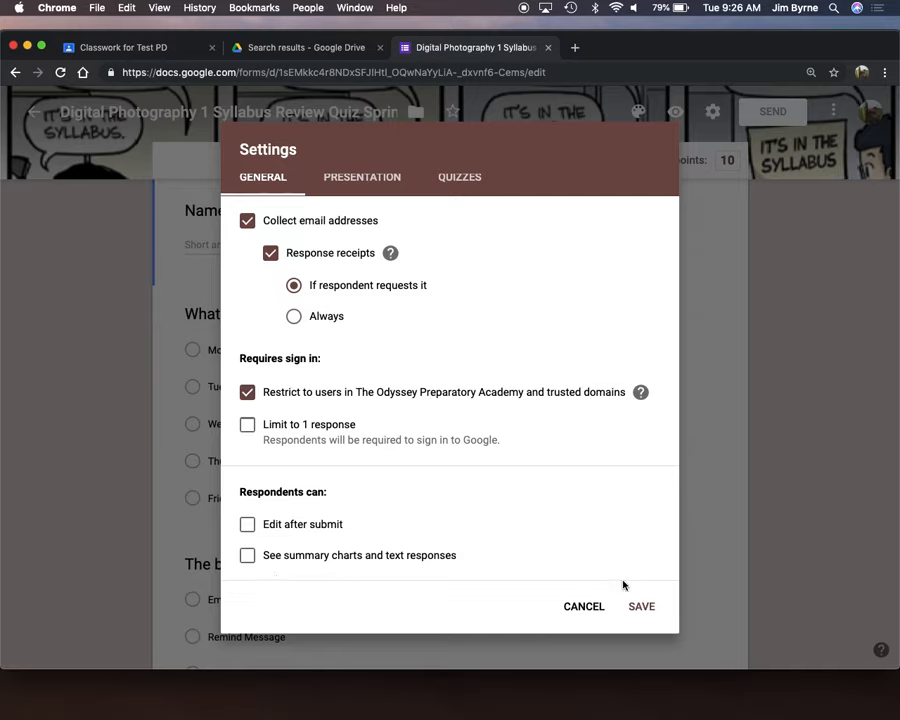
left_click(643, 607)
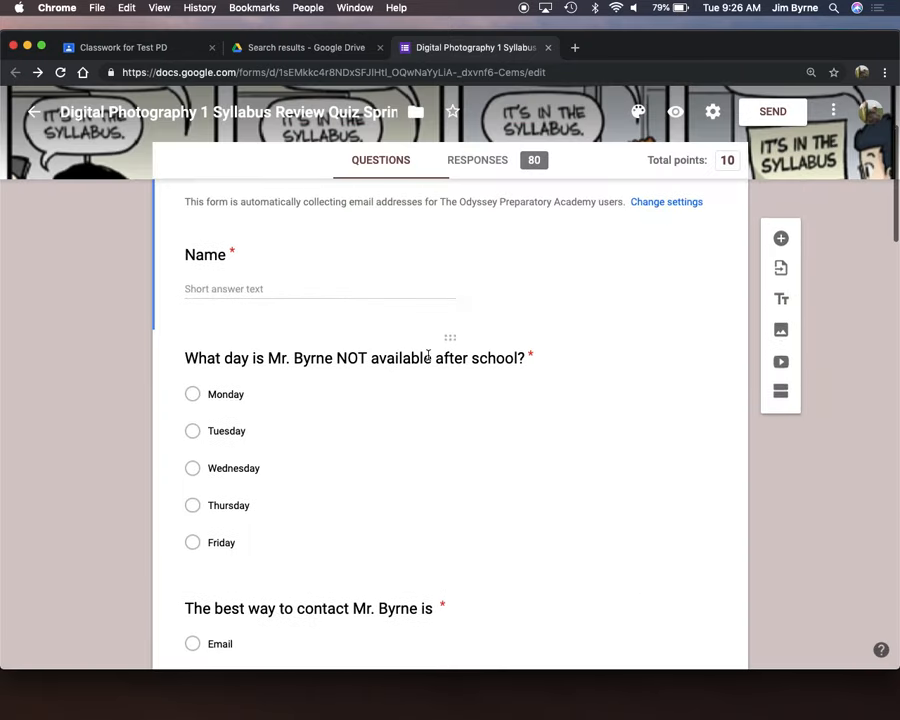
Open the multiple-choice question about after-school availability for editing and examine the available question types.
left_click(339, 360)
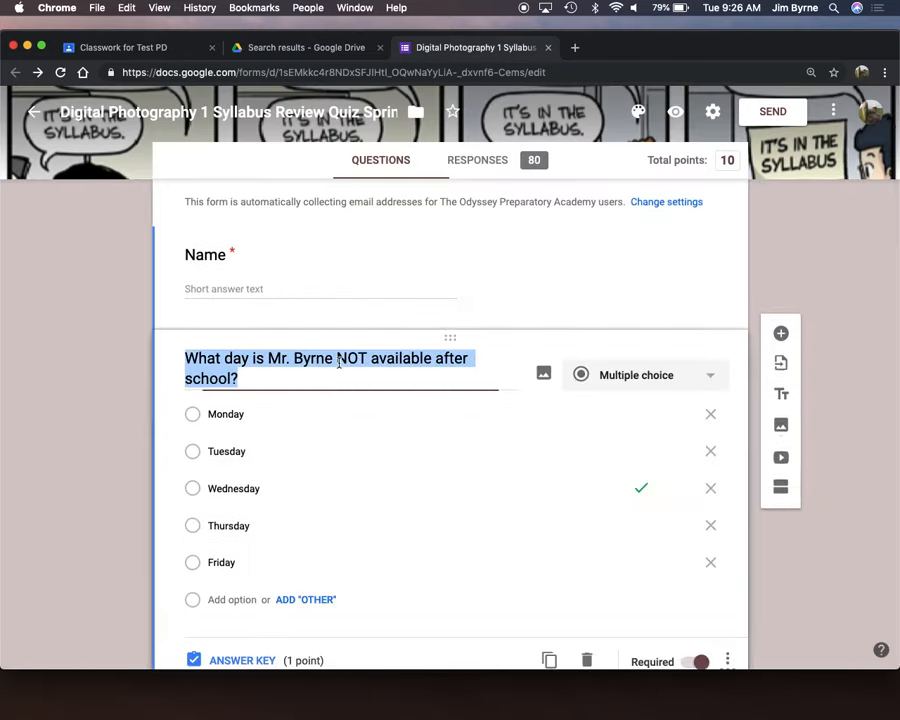
scroll(504, 433, "down", 2)
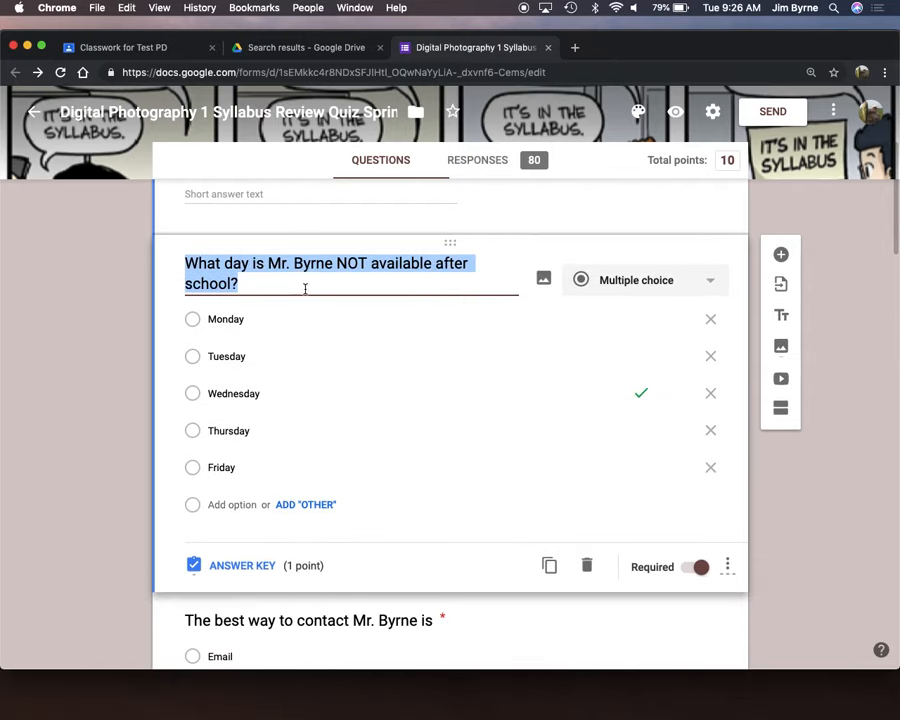
left_click(638, 292)
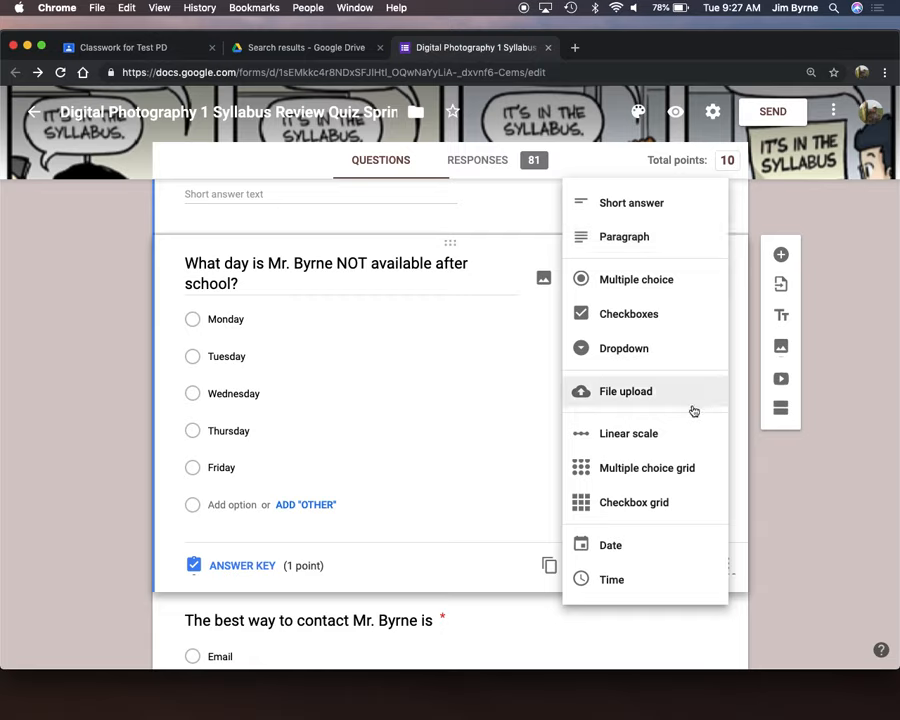
left_click(812, 525)
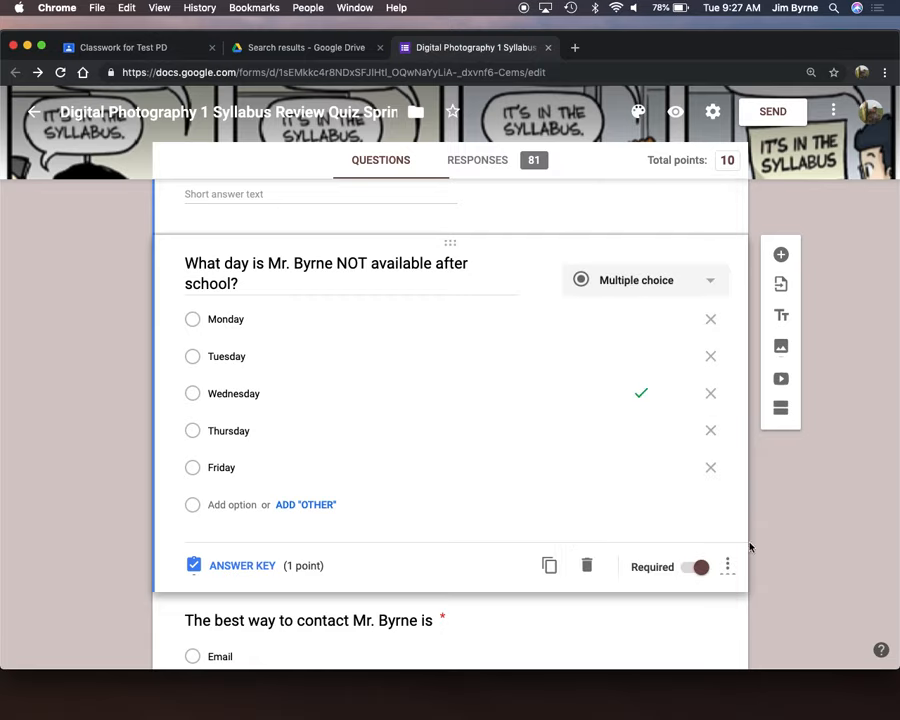
Open the answer key and point value of the after-school availability question, and look through the remaining quiz questions.
left_click(251, 566)
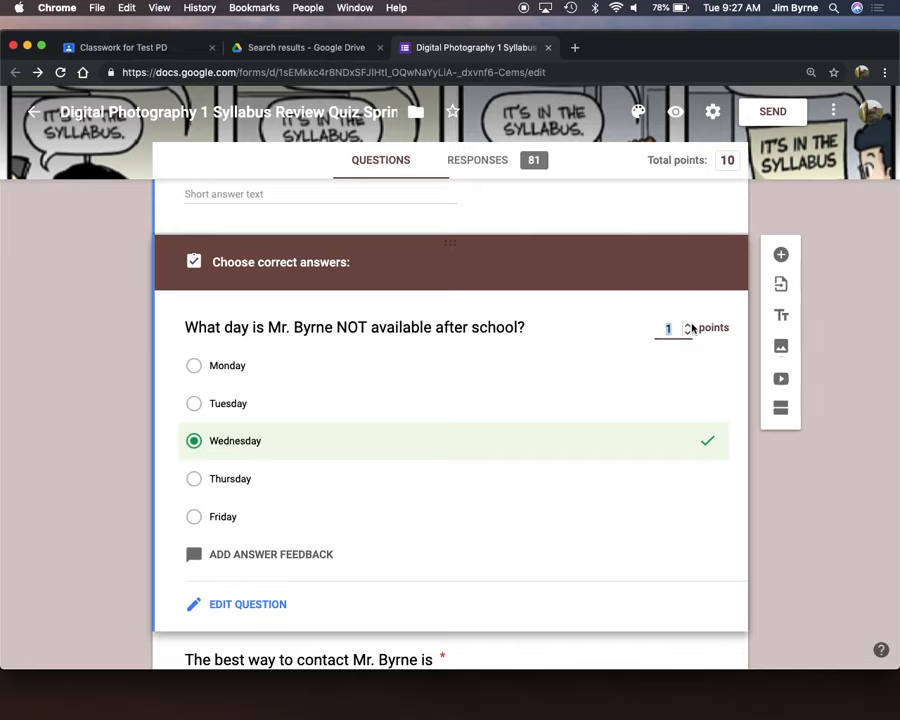
left_click(818, 506)
scroll(529, 421, "down", 2)
scroll(529, 421, "down", 20)
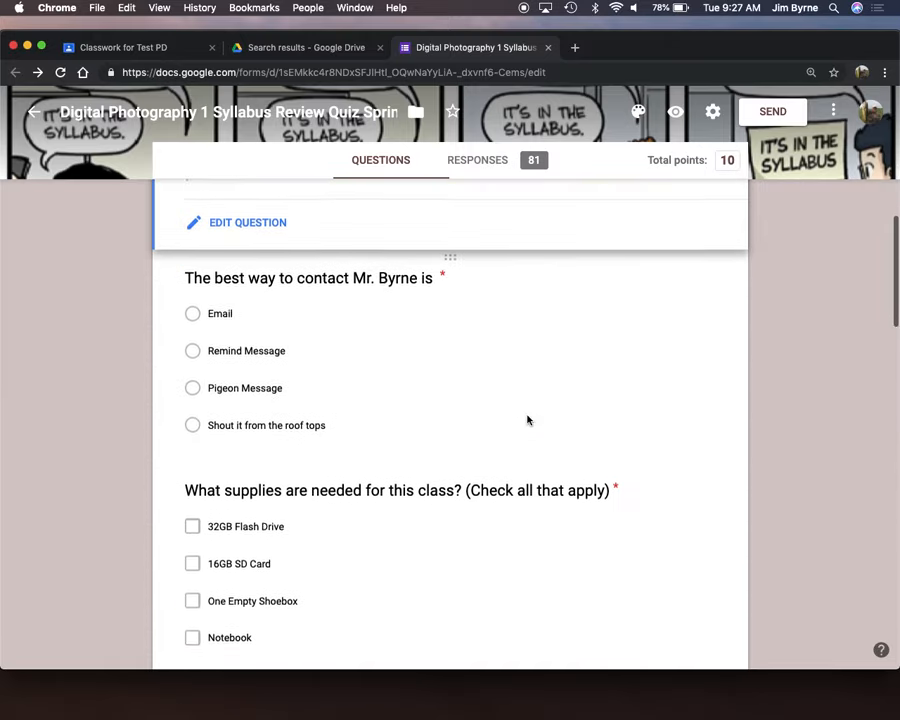
scroll(527, 415, "down", 3)
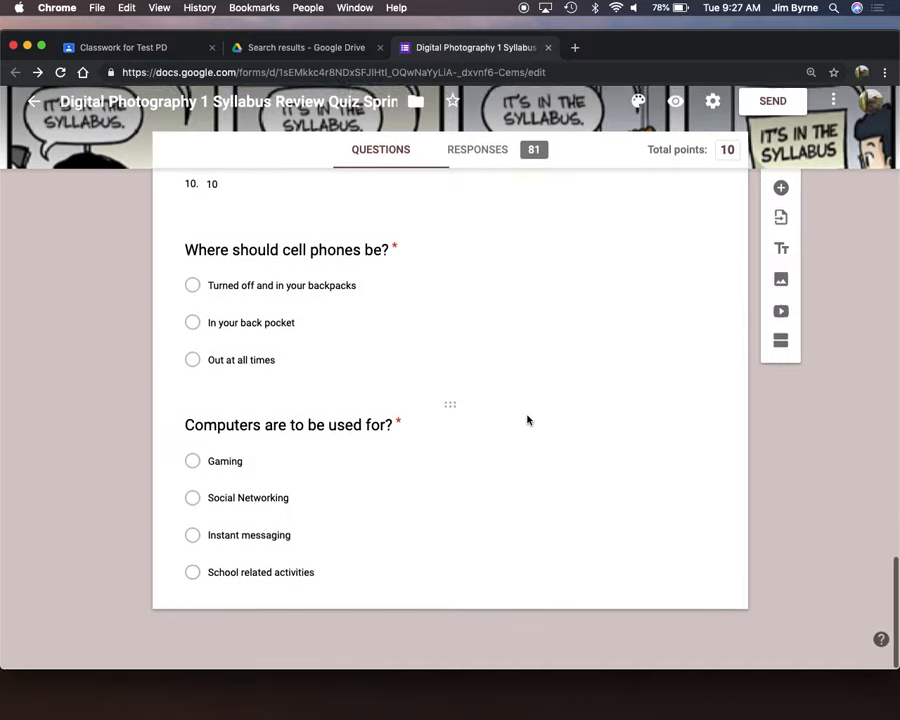
scroll(527, 420, "up", 20)
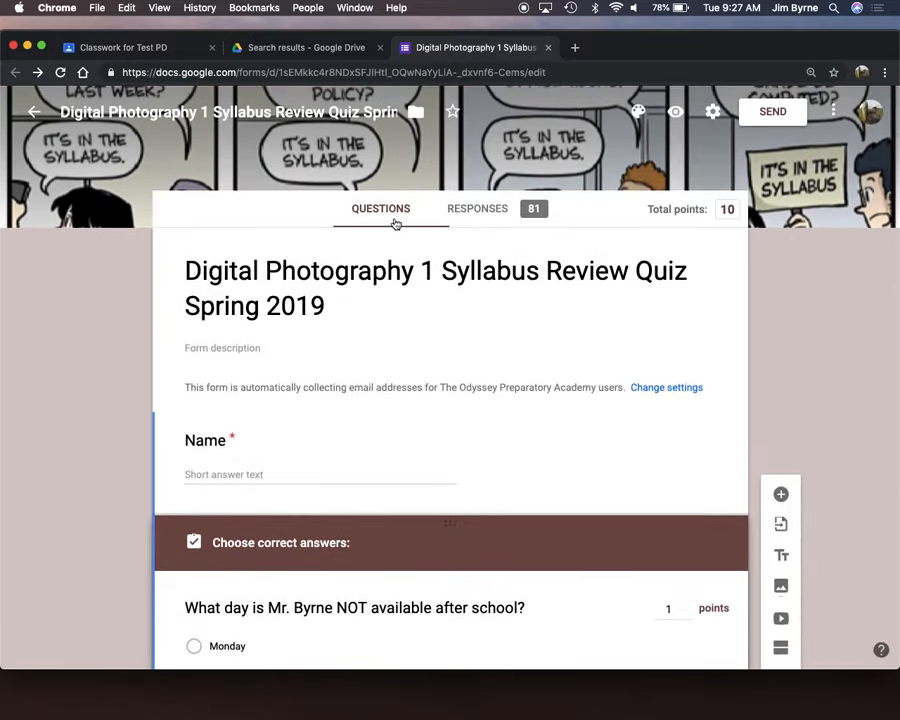
Open the quiz's response summary and examine the insights, the frequently missed questions and the list of scores.
left_click(482, 214)
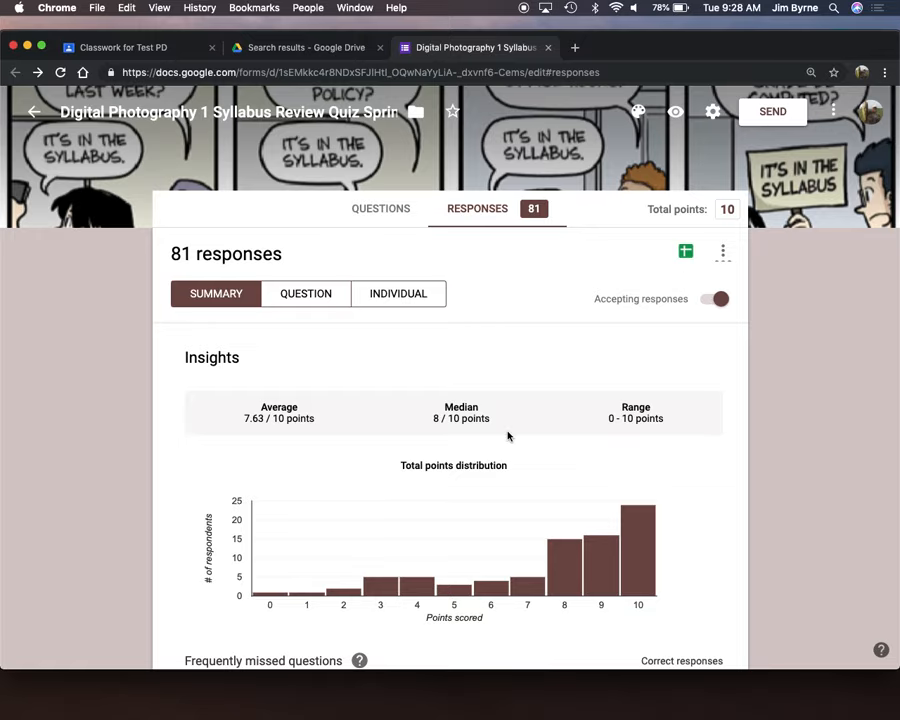
scroll(505, 432, "down", 5)
scroll(507, 436, "down", 8)
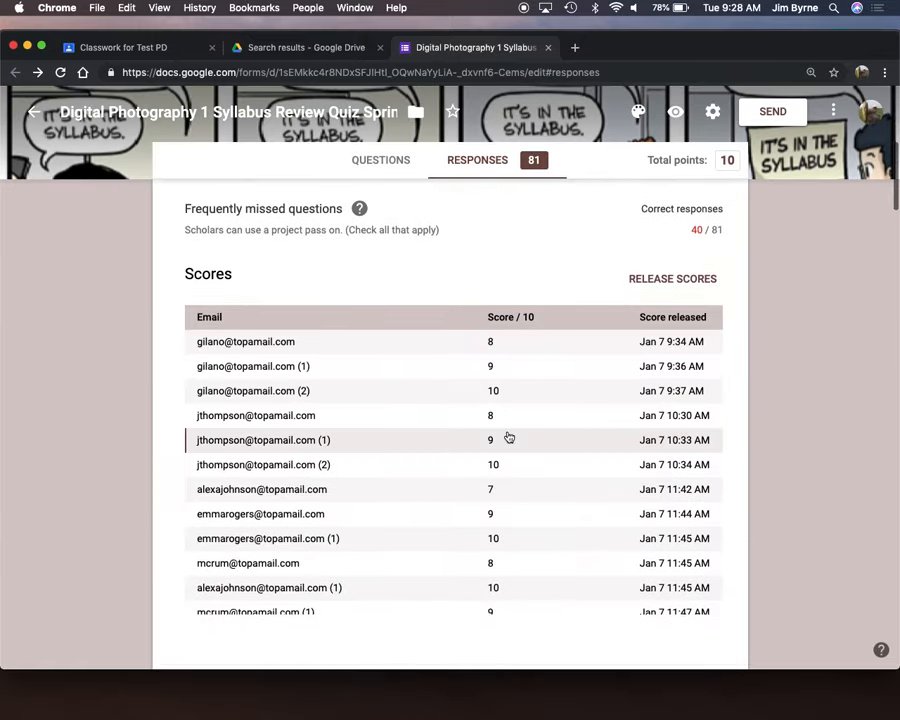
scroll(508, 437, "down", 2)
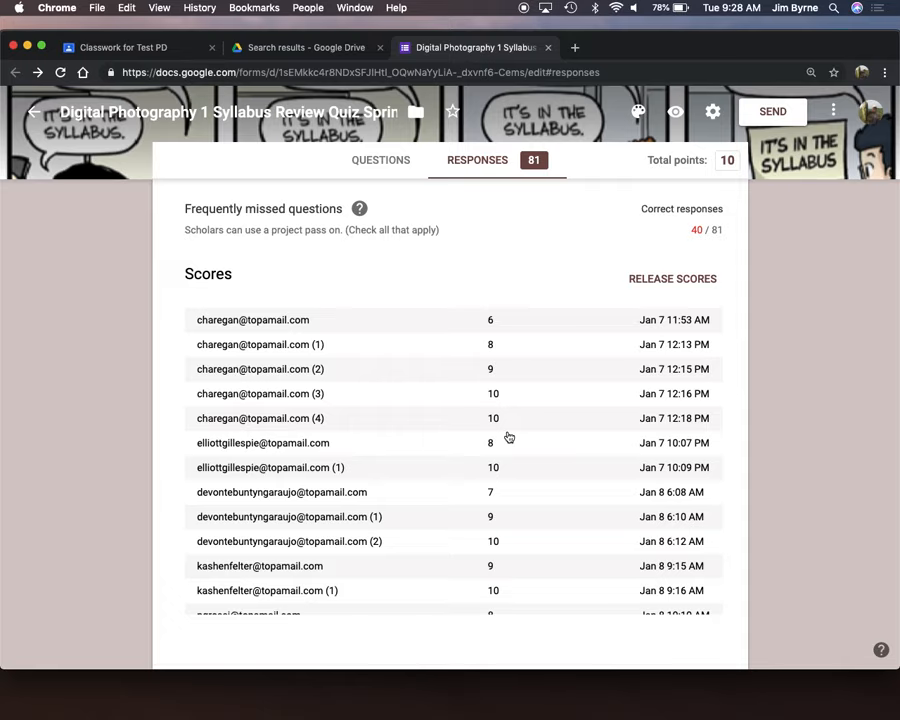
scroll(508, 437, "down", 20)
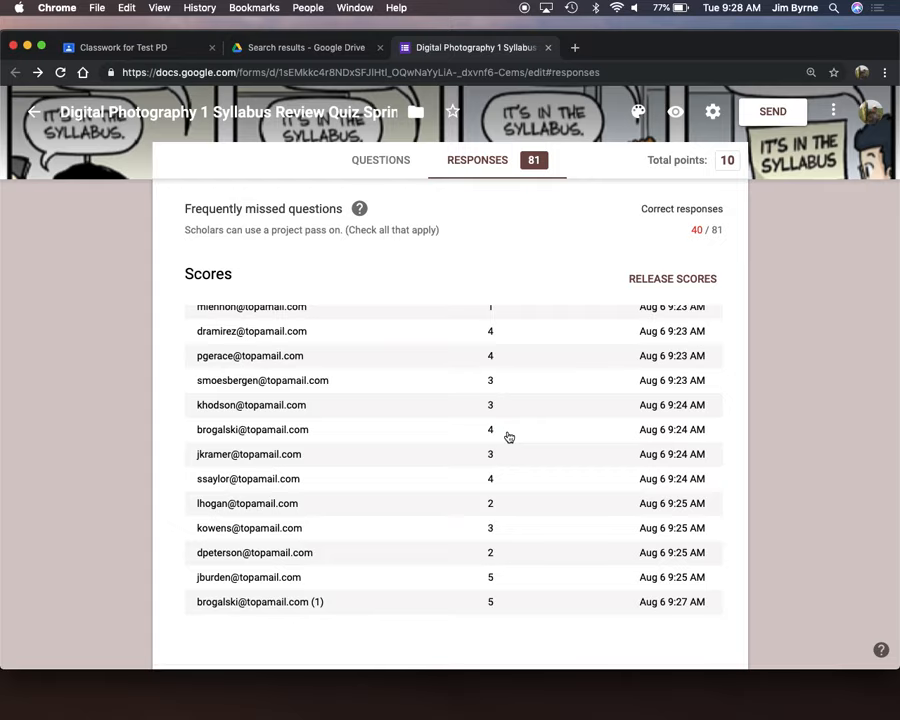
scroll(508, 437, "down", 10)
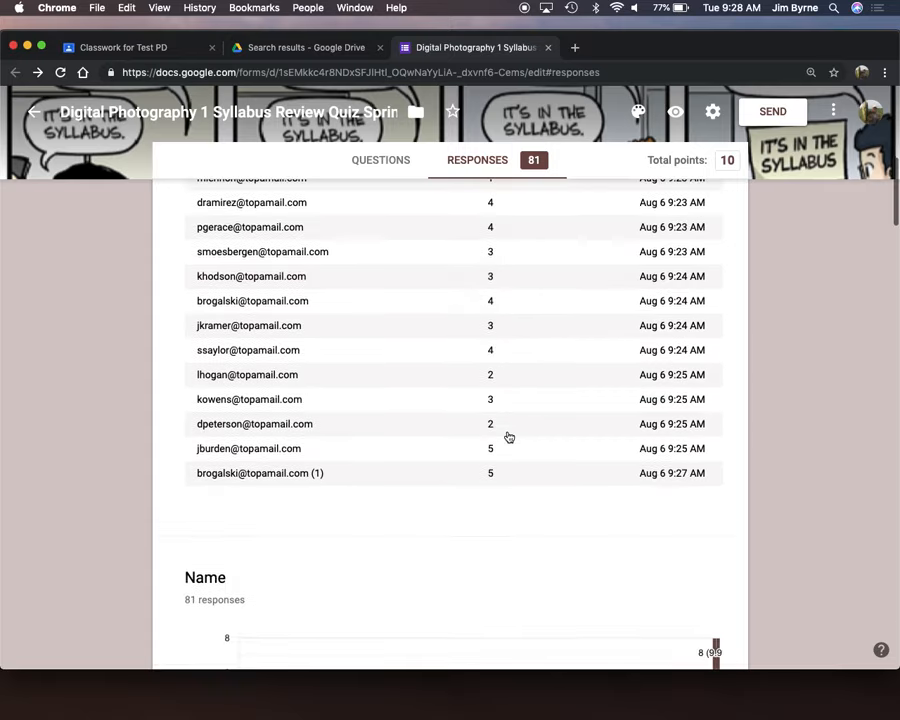
Examine the answer charts for each question in the response summary, including contact method, tardies and cell phones.
scroll(508, 437, "down", 4)
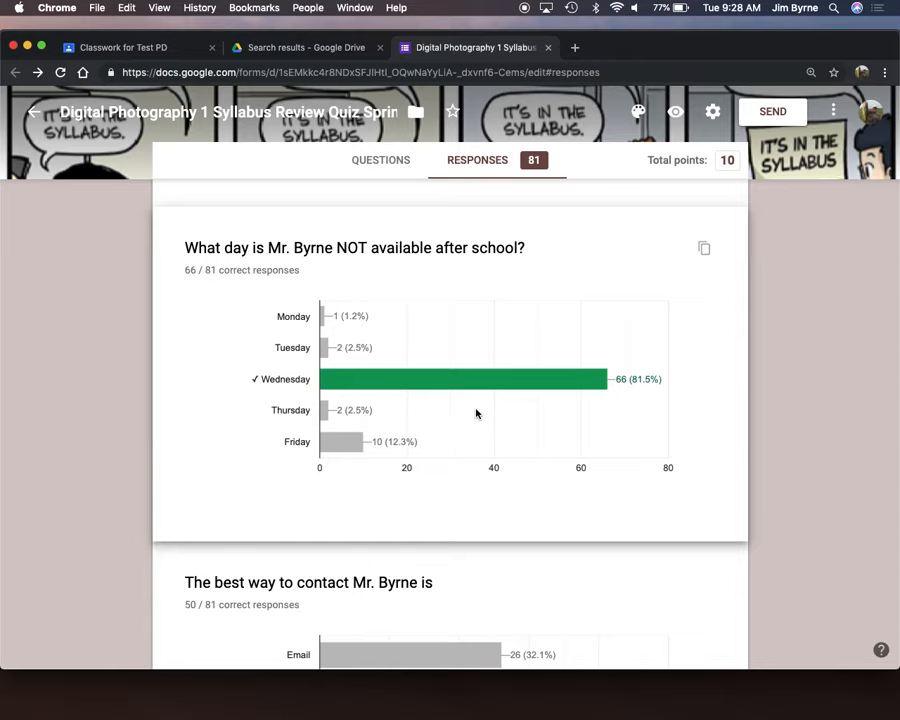
scroll(476, 412, "down", 5)
scroll(476, 412, "down", 4)
scroll(476, 412, "up", 4)
mouse_move(476, 412)
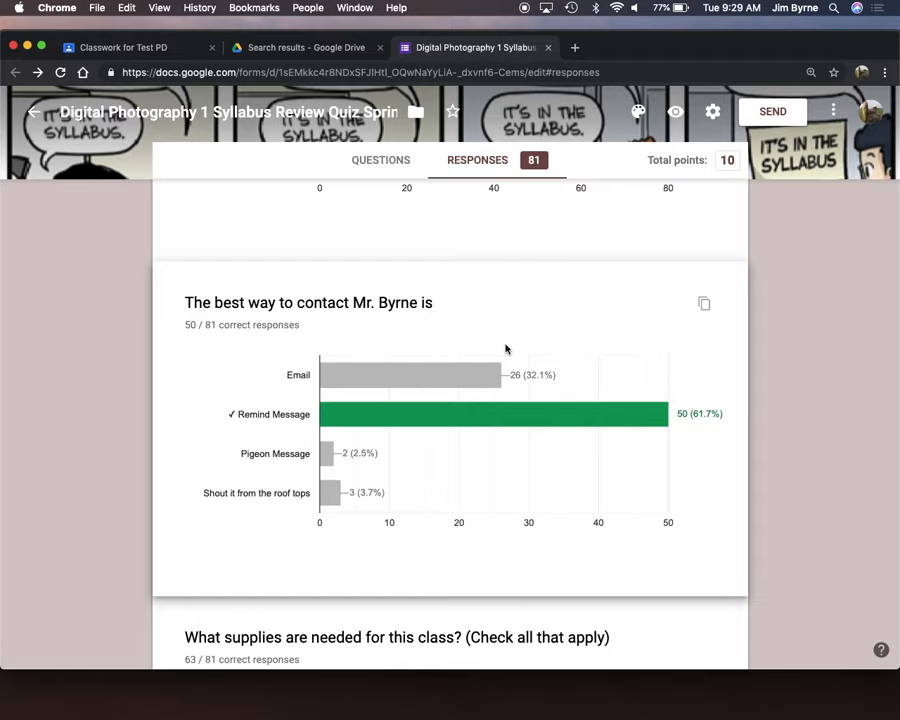
scroll(532, 480, "down", 10)
scroll(530, 481, "down", 8)
scroll(530, 481, "down", 4)
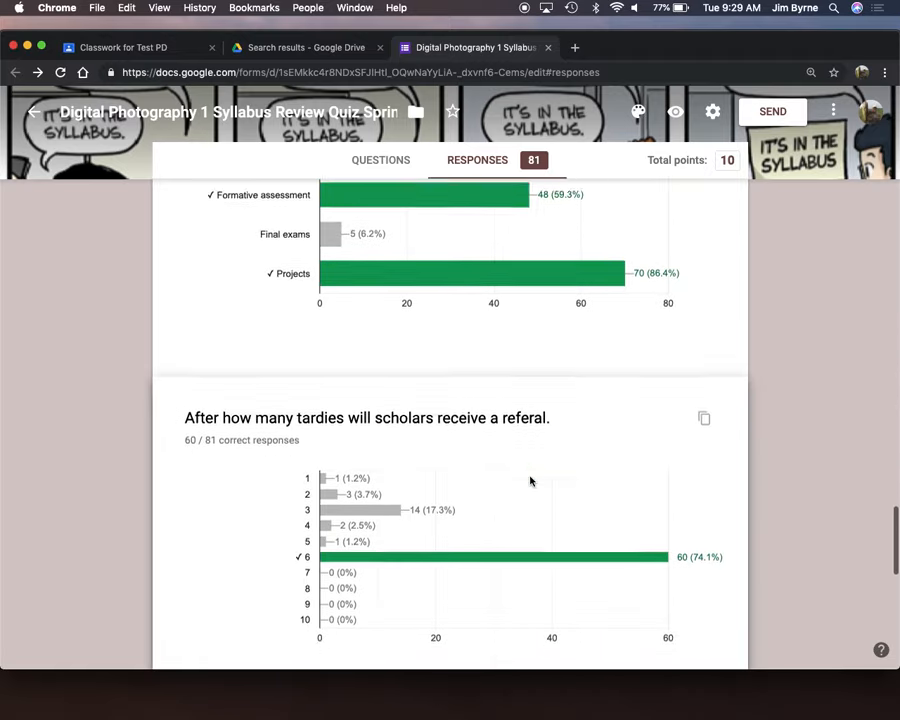
scroll(528, 478, "up", 3)
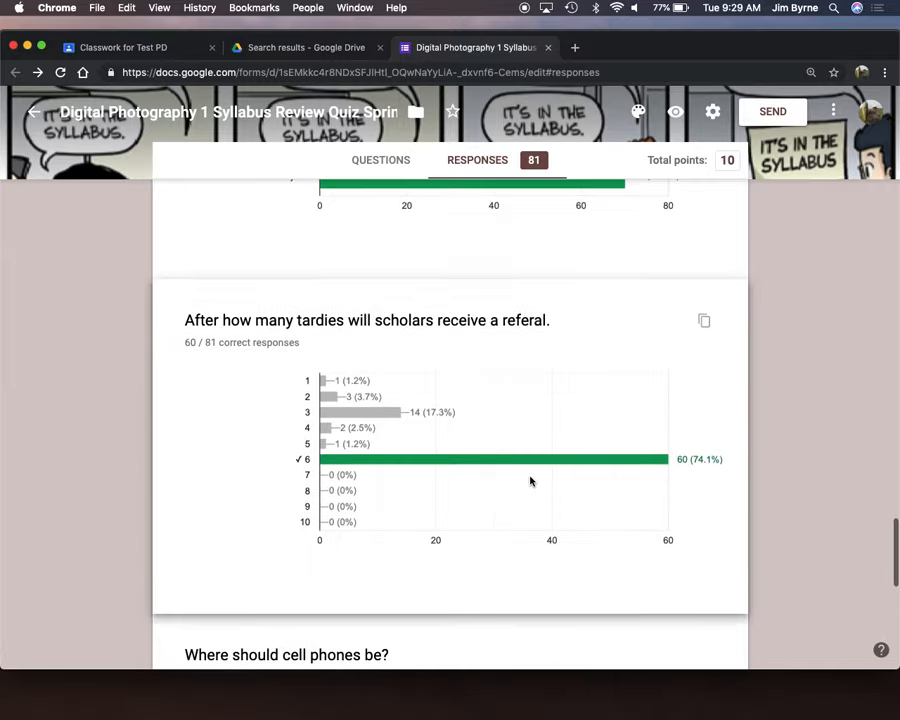
scroll(552, 348, "up", 5)
scroll(552, 348, "up", 10)
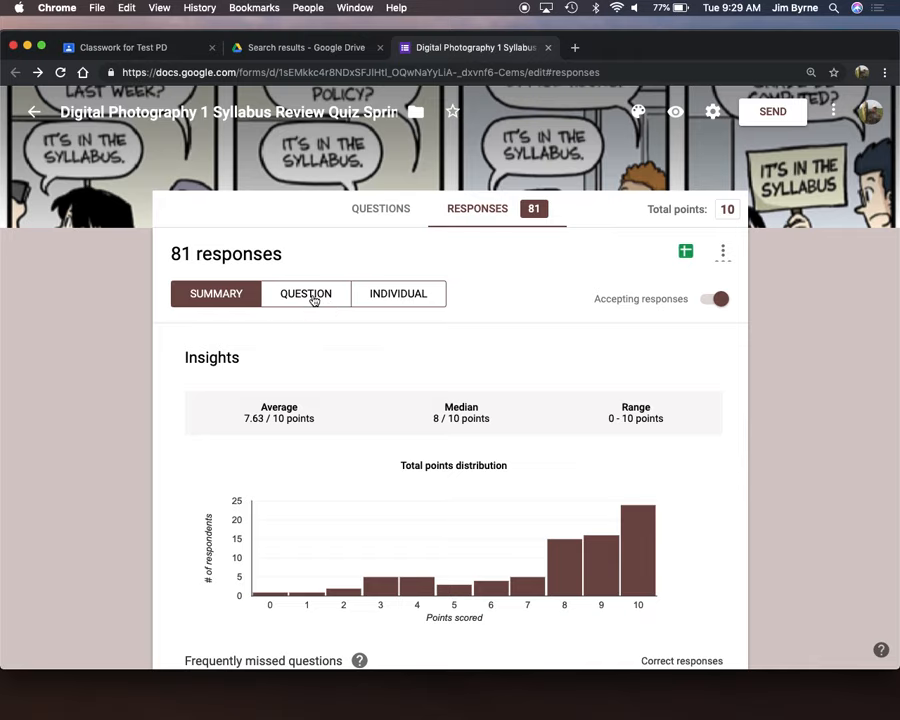
Switch to the individual responses and examine the first student's graded submission.
left_click(395, 297)
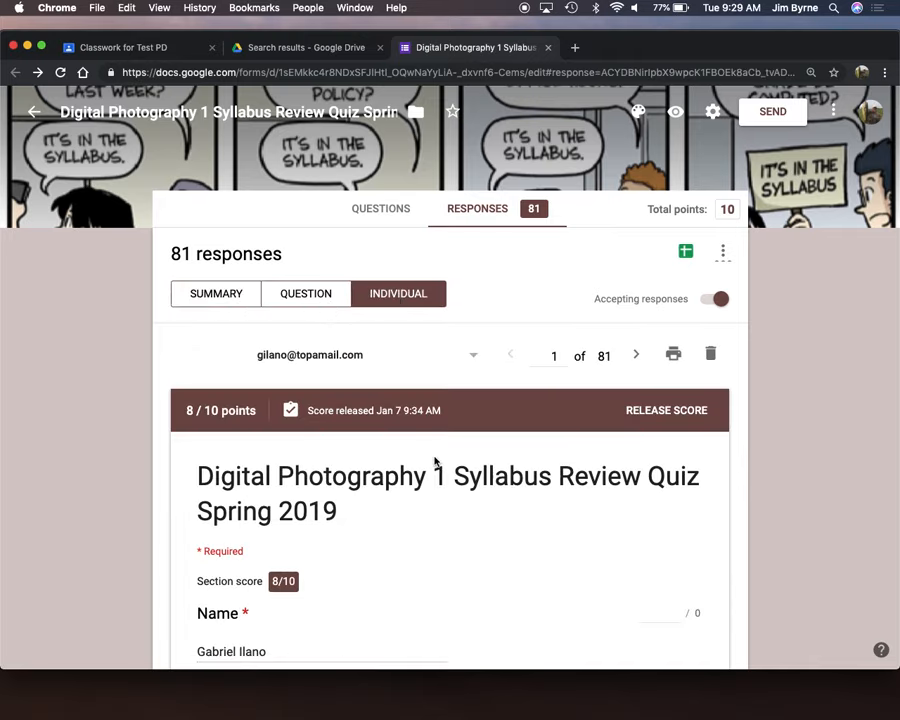
scroll(494, 548, "down", 7)
scroll(494, 548, "up", 6)
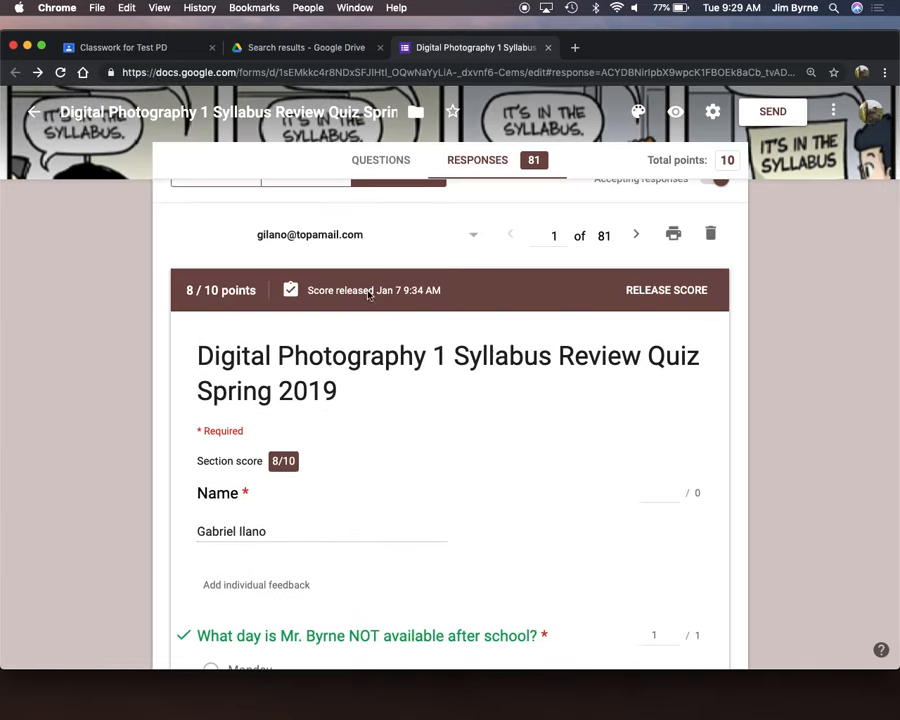
scroll(400, 260, "up", 1)
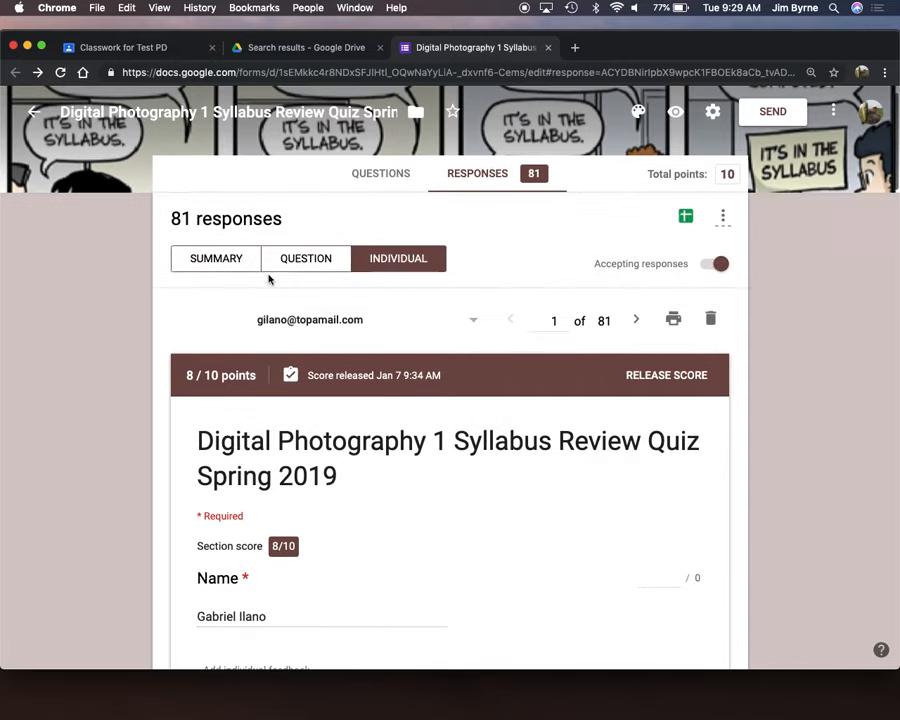
Return to the response summary, open response 76 from the scores list and examine its graded answers.
left_click(216, 259)
scroll(393, 472, "down", 10)
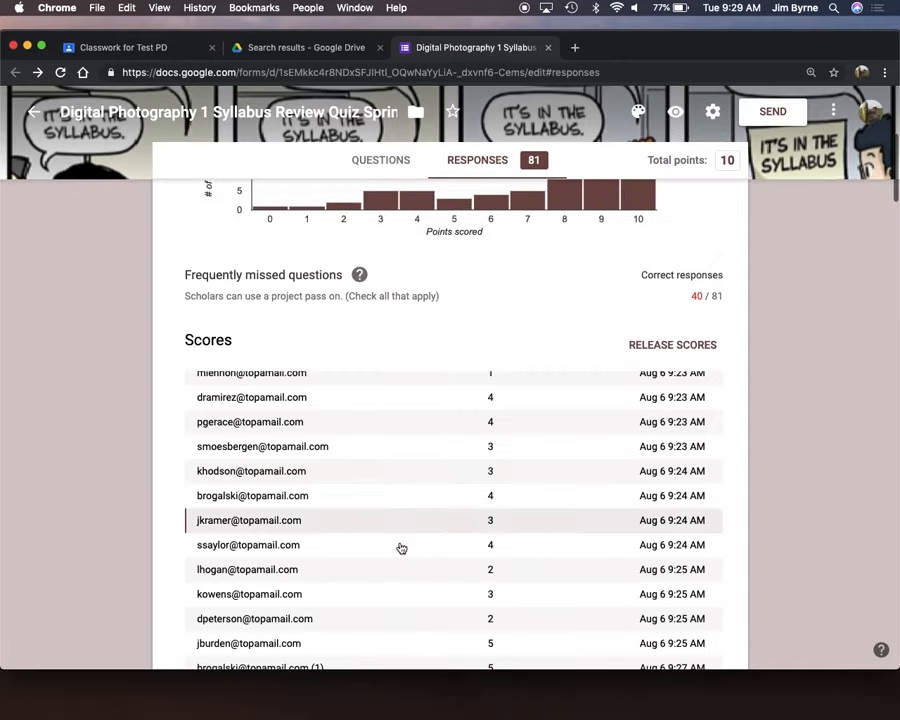
scroll(400, 544, "up", 15)
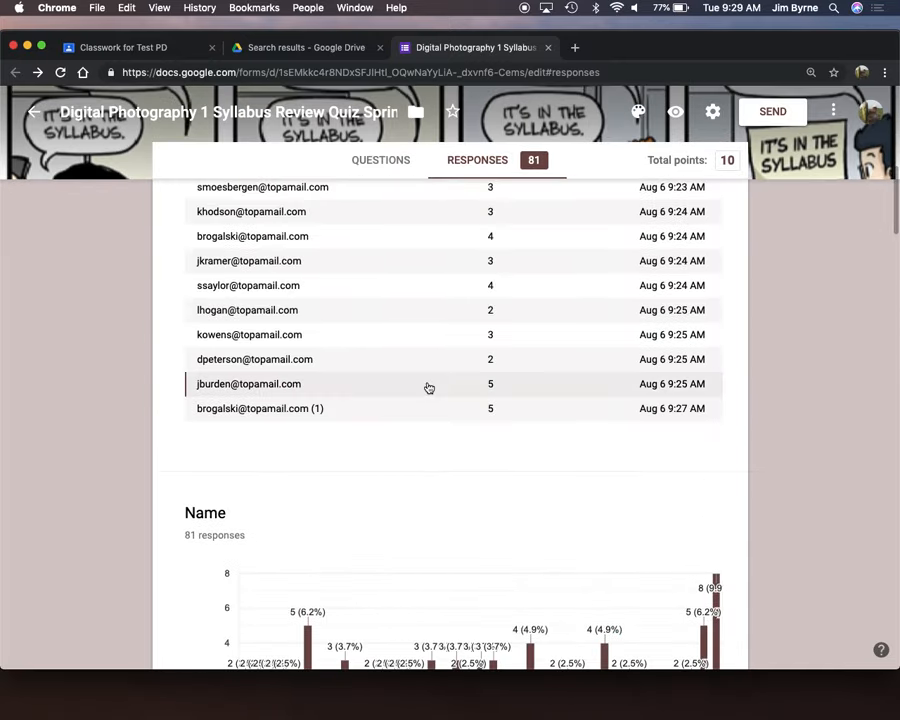
scroll(428, 388, "down", 1)
scroll(428, 388, "up", 5)
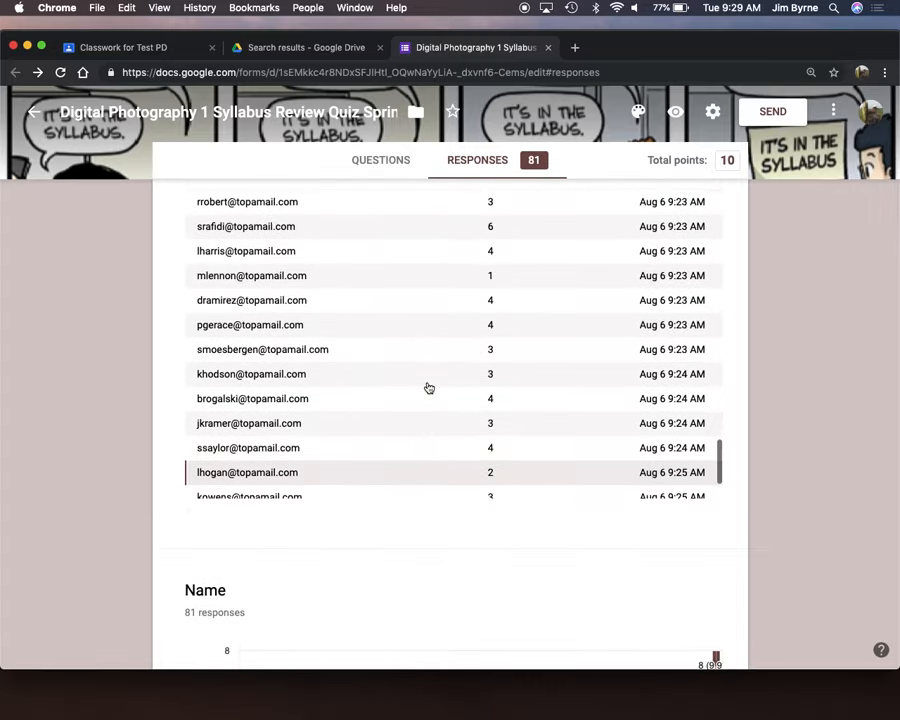
scroll(428, 388, "up", 1)
scroll(428, 388, "up", 2)
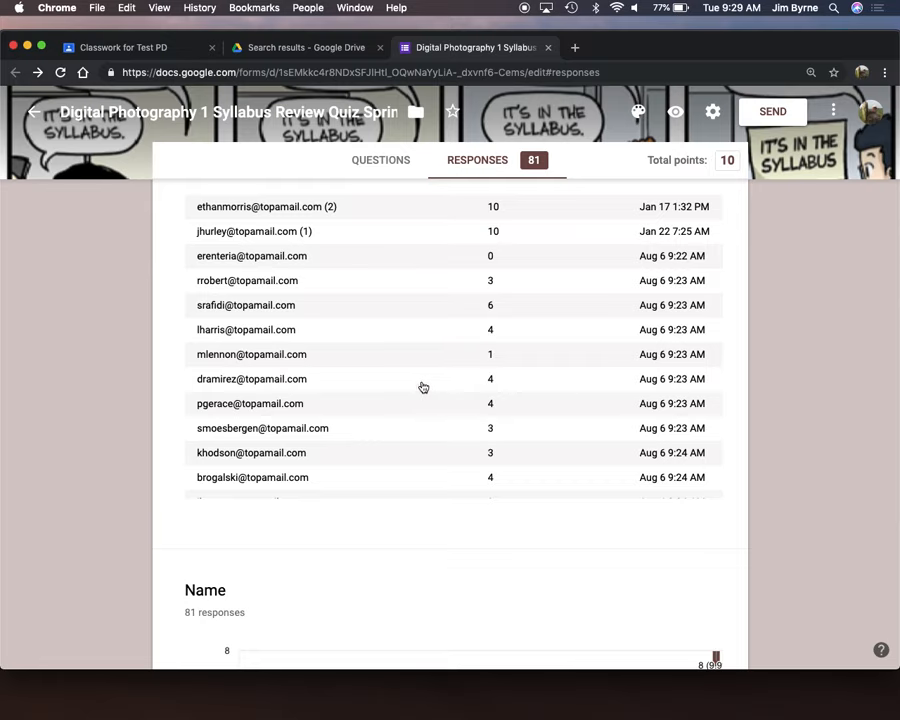
scroll(395, 356, "down", 5)
scroll(394, 352, "up", 1)
scroll(396, 352, "down", 1)
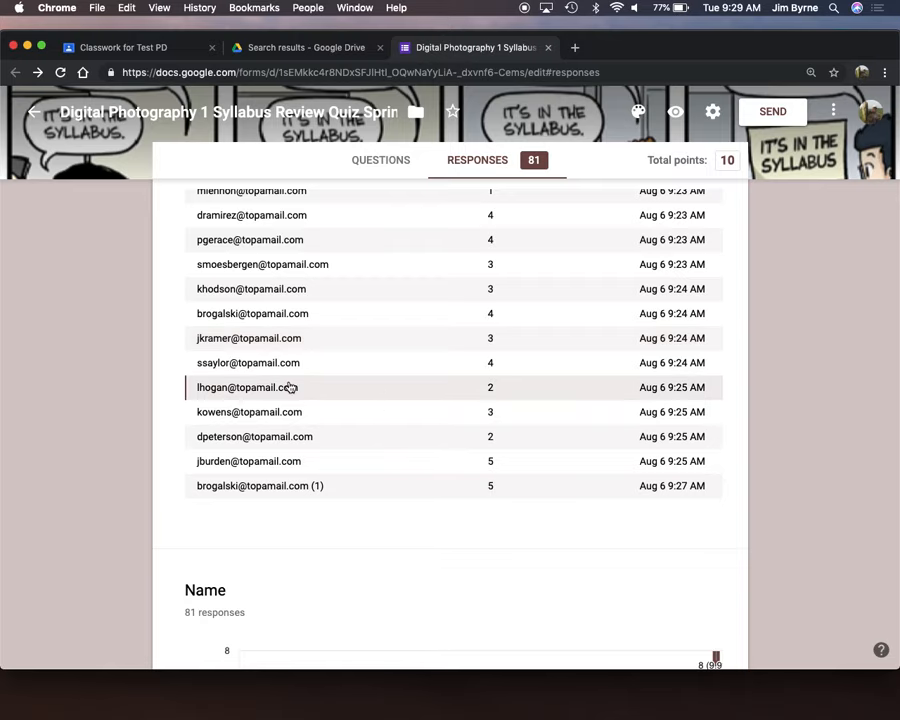
left_click(260, 369)
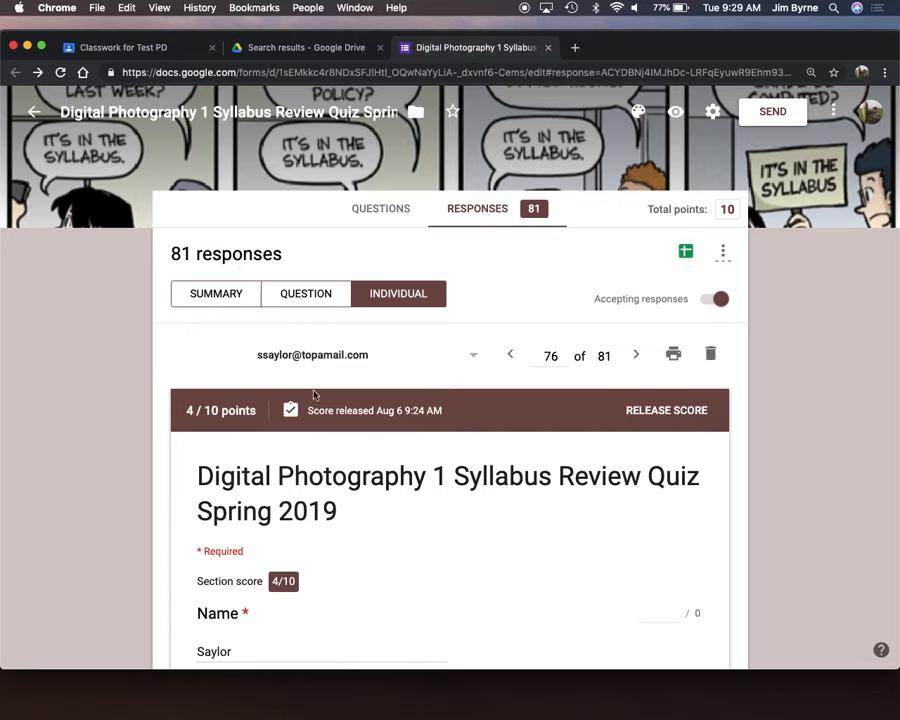
scroll(766, 512, "down", 10)
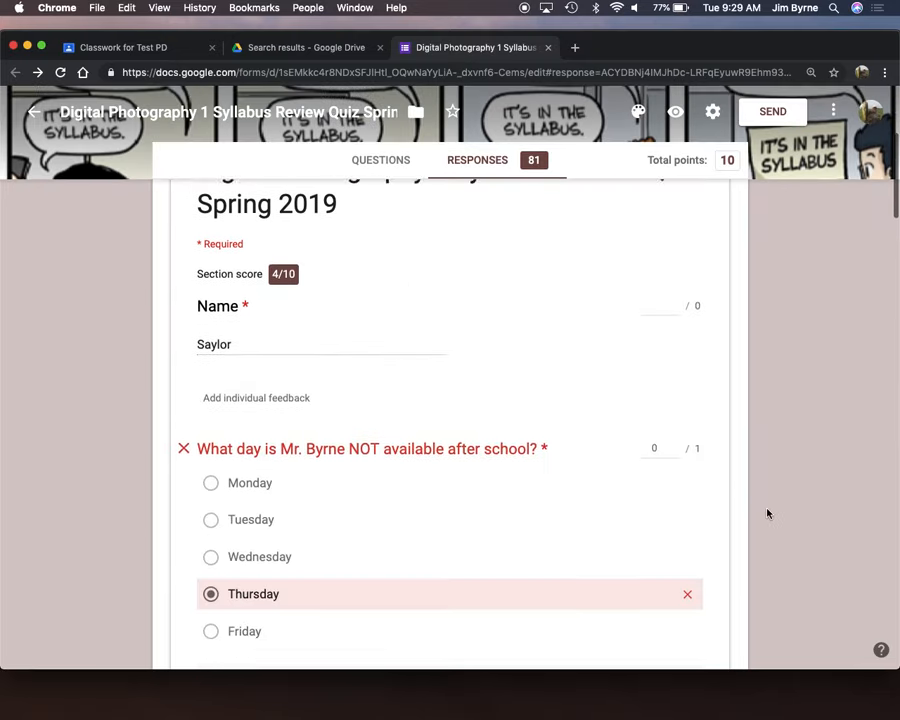
Examine the remaining graded answers of response 76, from the after-school day question through to computer use.
scroll(767, 513, "down", 11)
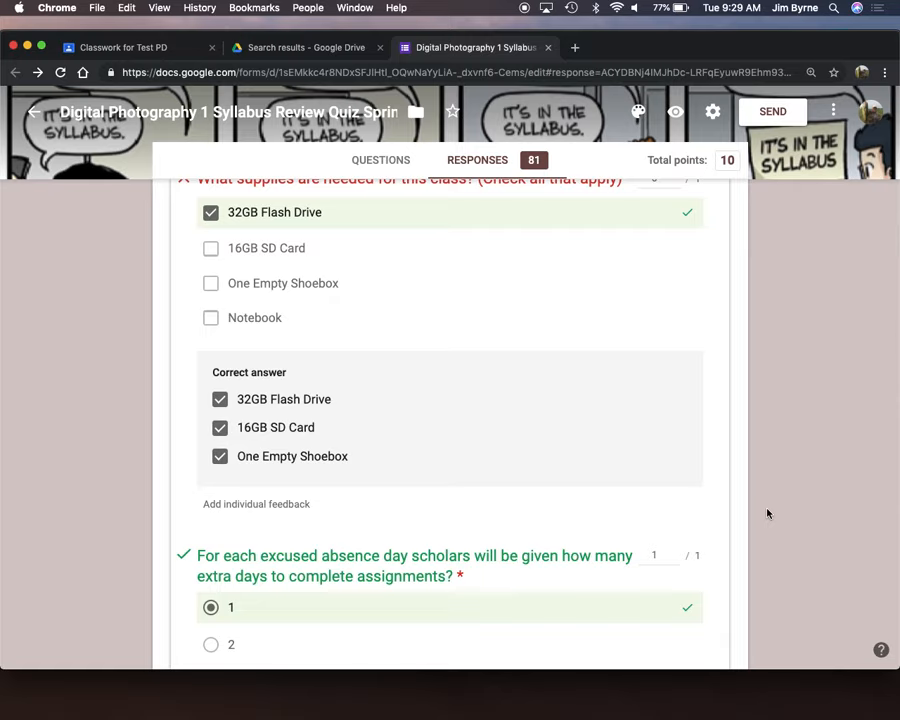
scroll(486, 569, "down", 5)
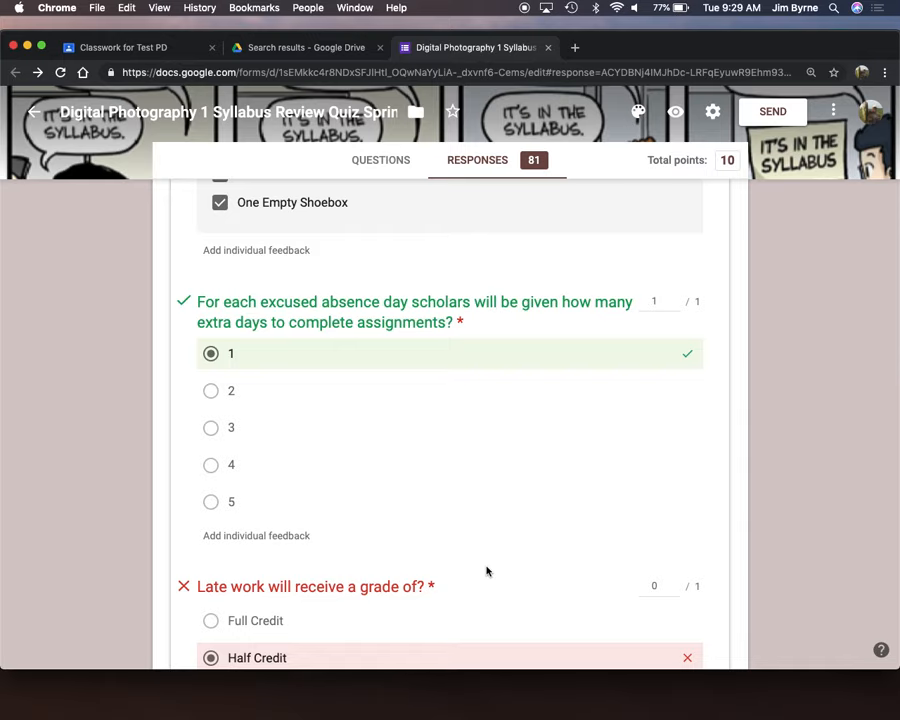
scroll(486, 571, "down", 5)
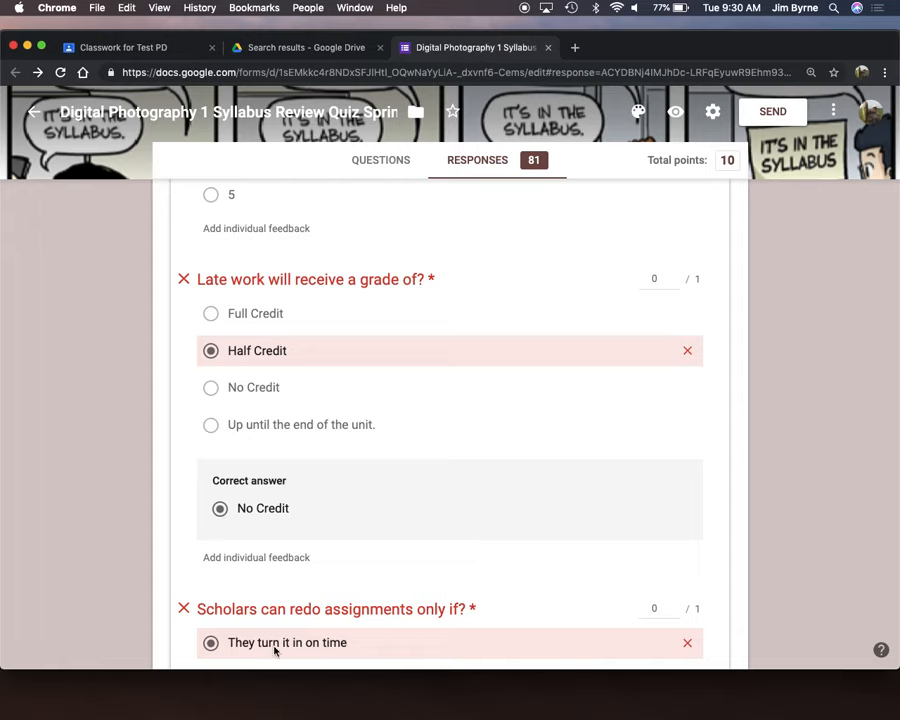
scroll(332, 537, "down", 10)
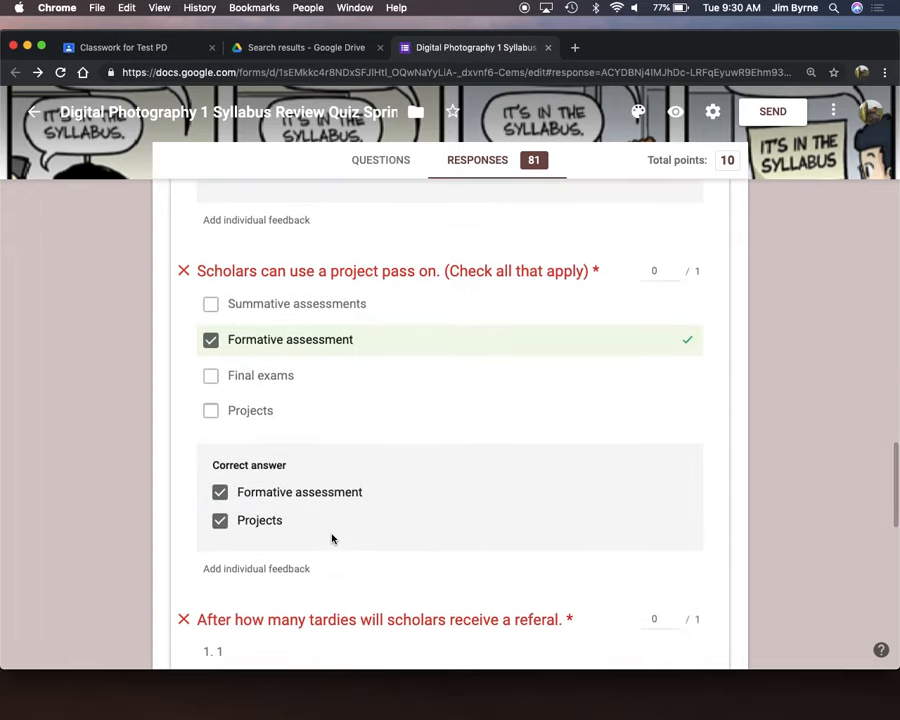
scroll(332, 539, "down", 10)
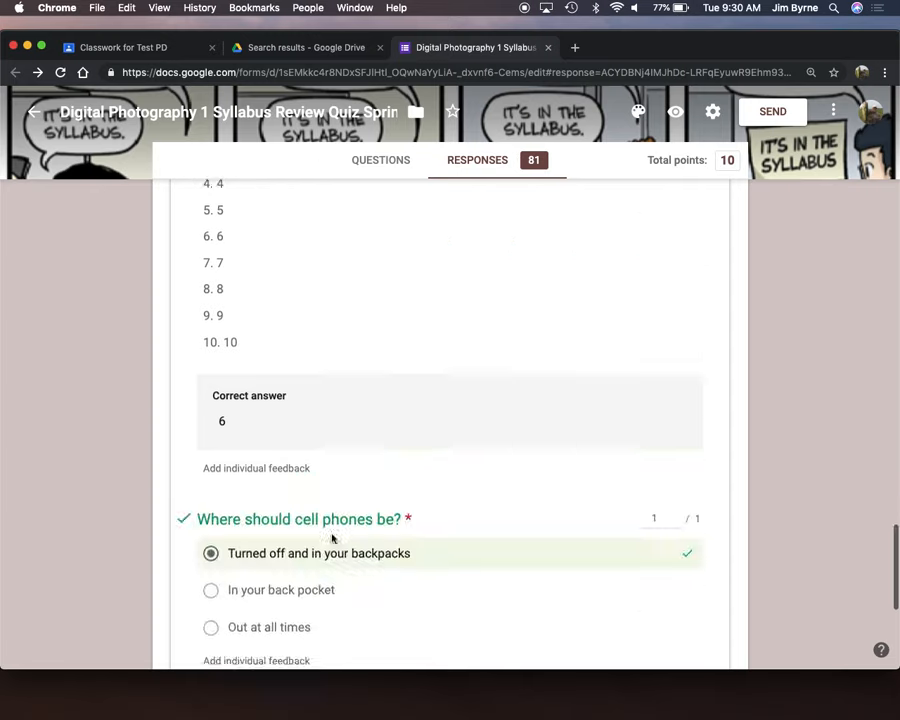
scroll(332, 539, "down", 3)
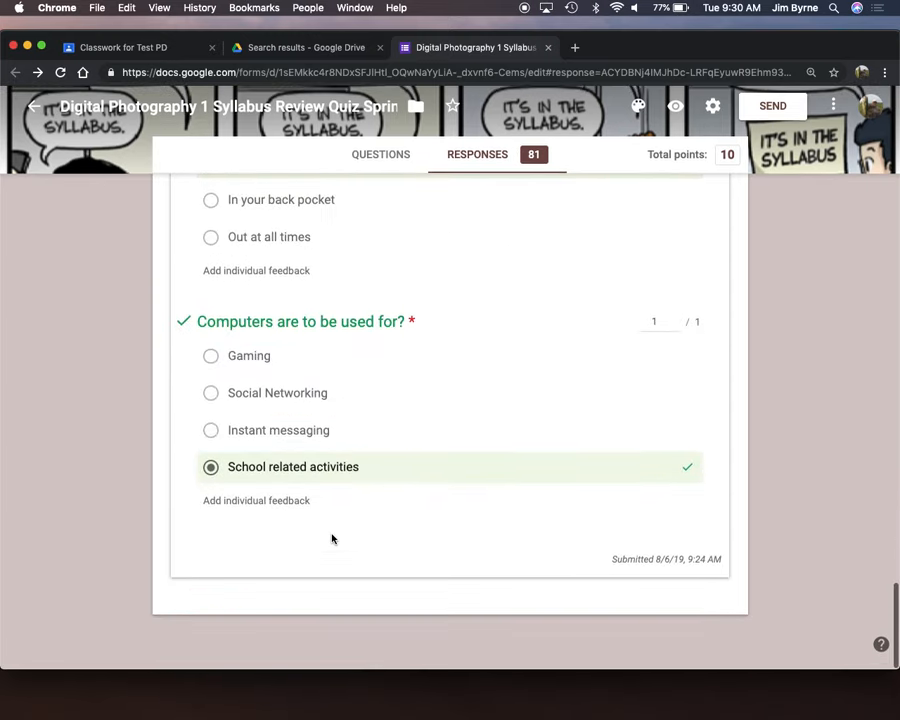
scroll(332, 539, "up", 10)
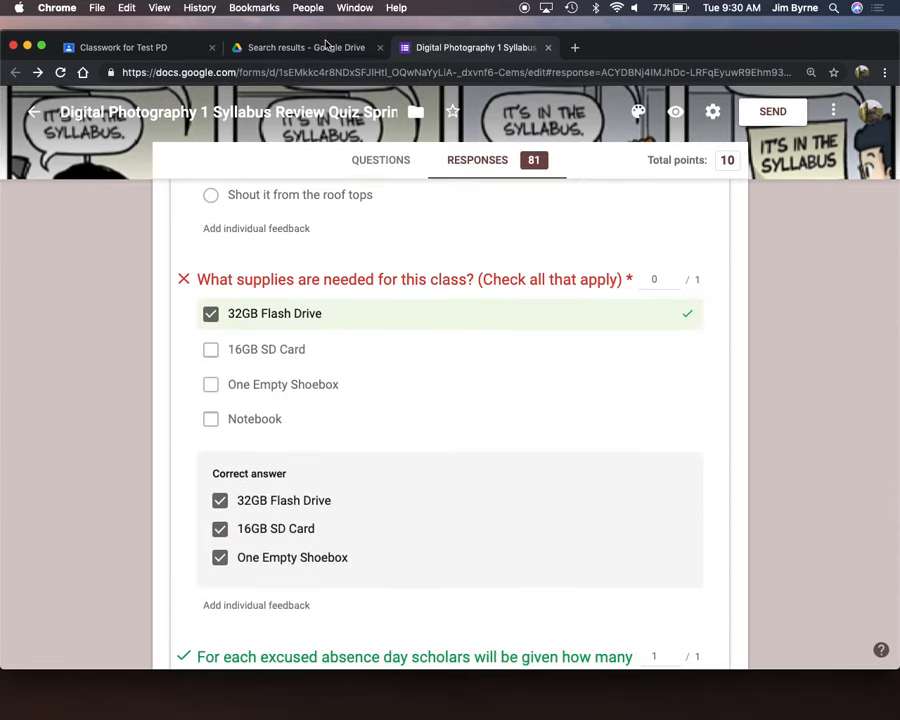
Return to the Test PD class, open its gradebook and narrow the browser window.
left_click(148, 50)
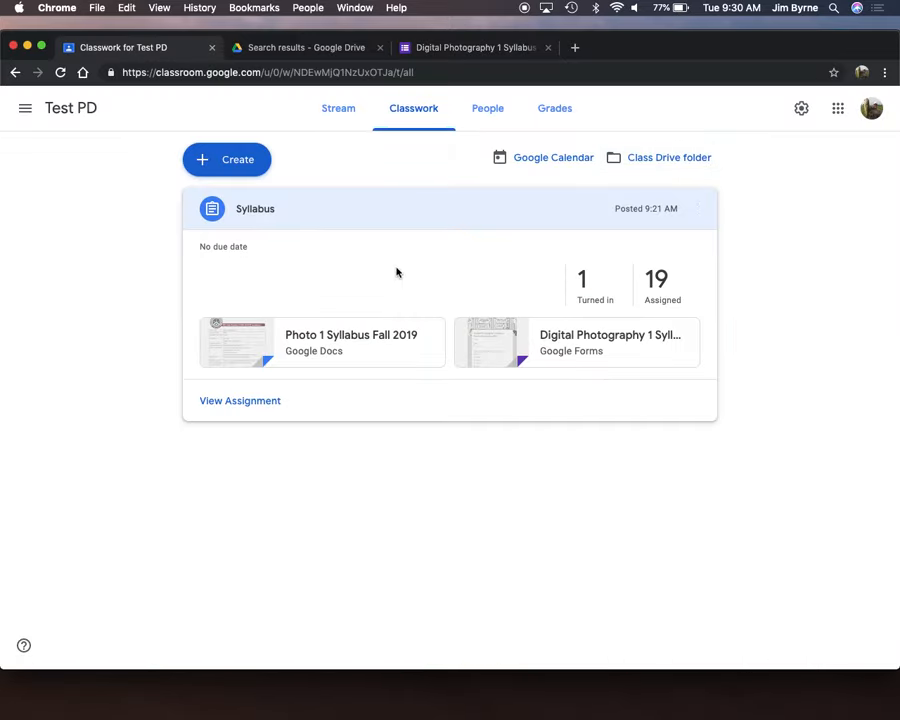
left_click(550, 113)
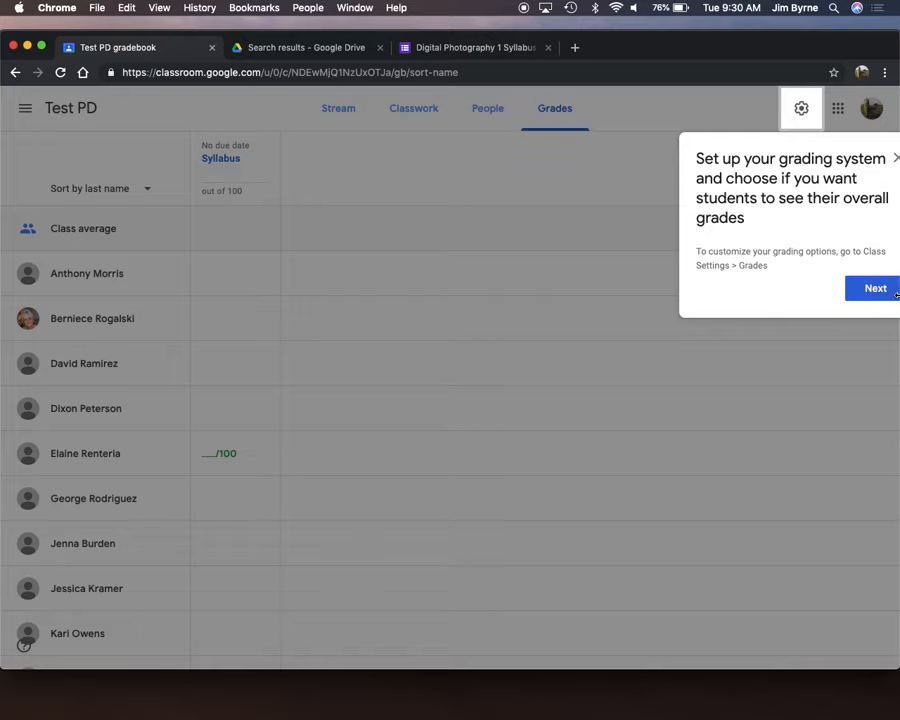
left_click_drag(898, 322, 847, 322)
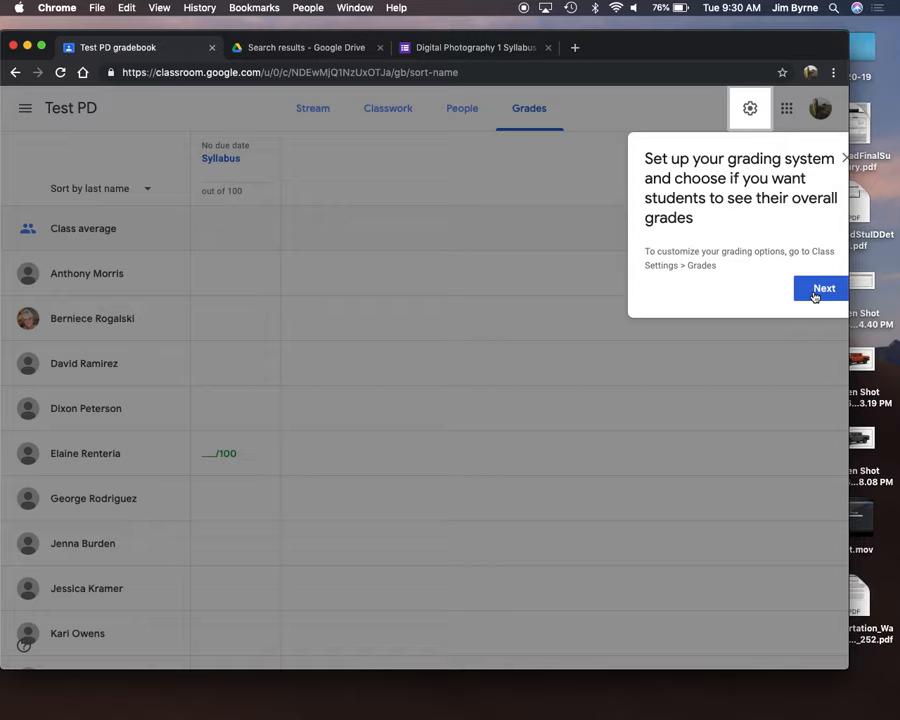
Return to the quiz form, open its responses in a spreadsheet and select rows 2 to 9 from the Timestamp column to the supplies column.
left_click(485, 54)
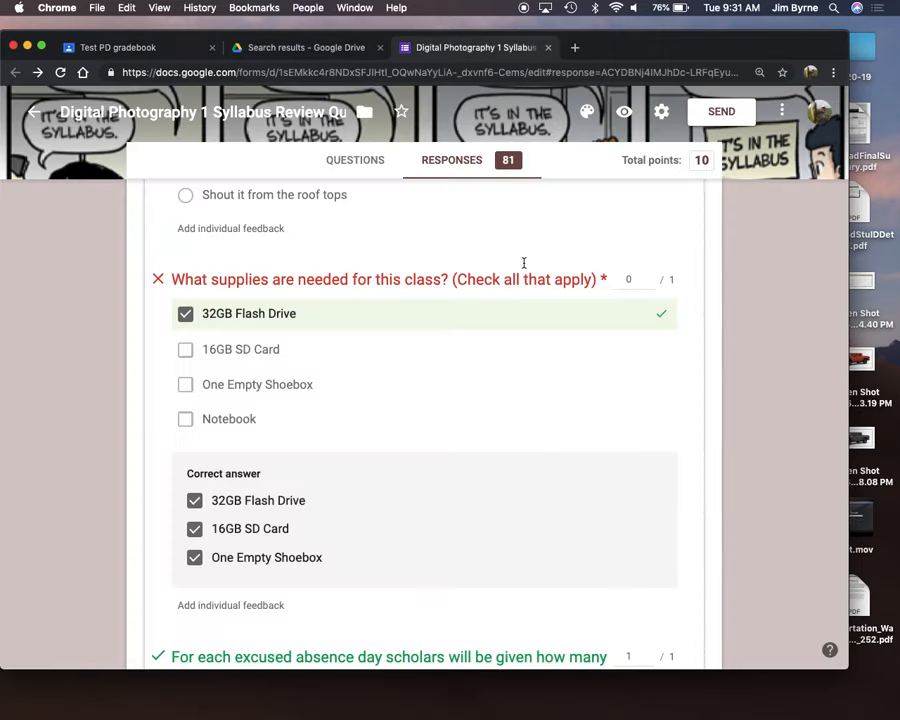
scroll(522, 262, "up", 10)
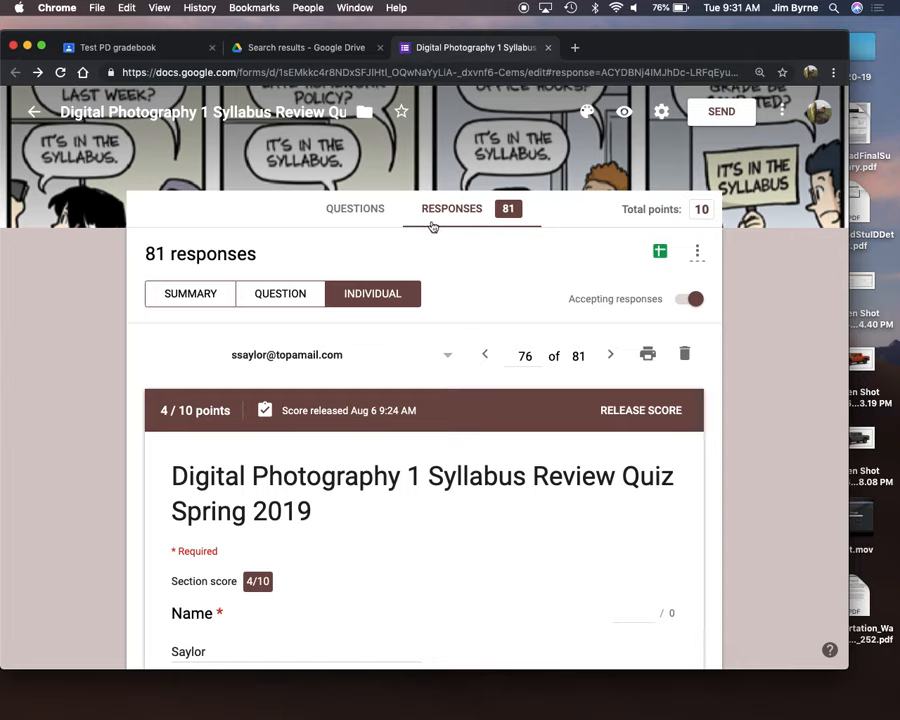
left_click(659, 255)
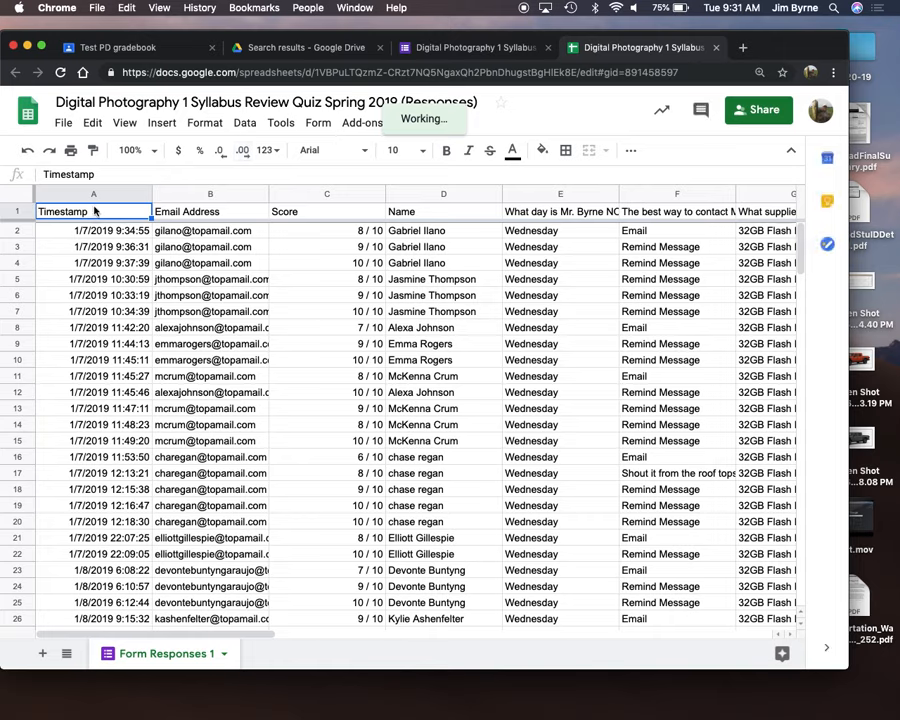
left_click_drag(62, 230, 291, 280)
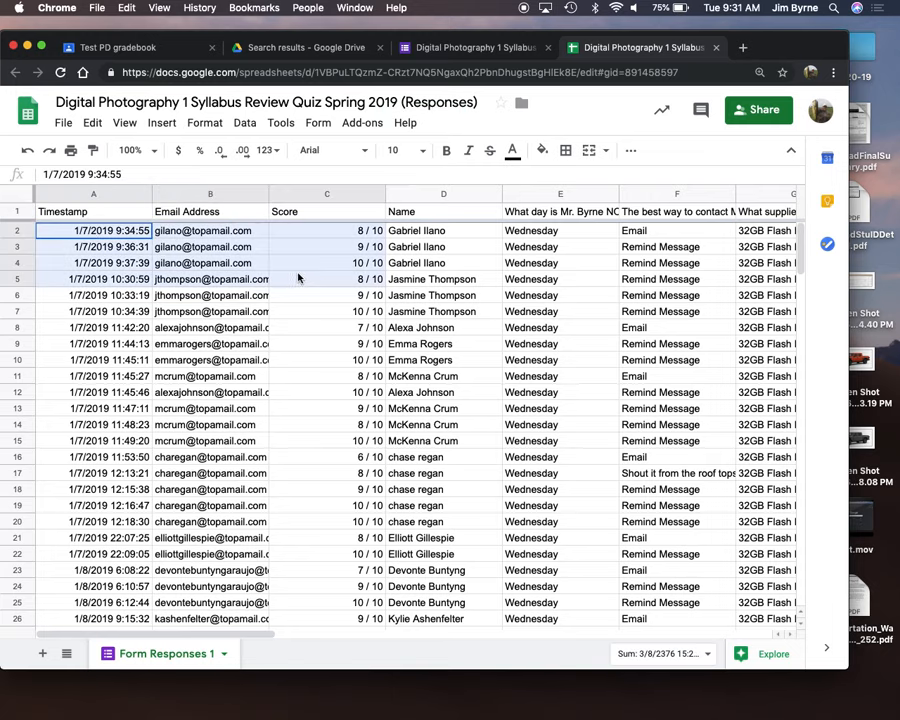
left_click_drag(690, 290, 720, 350)
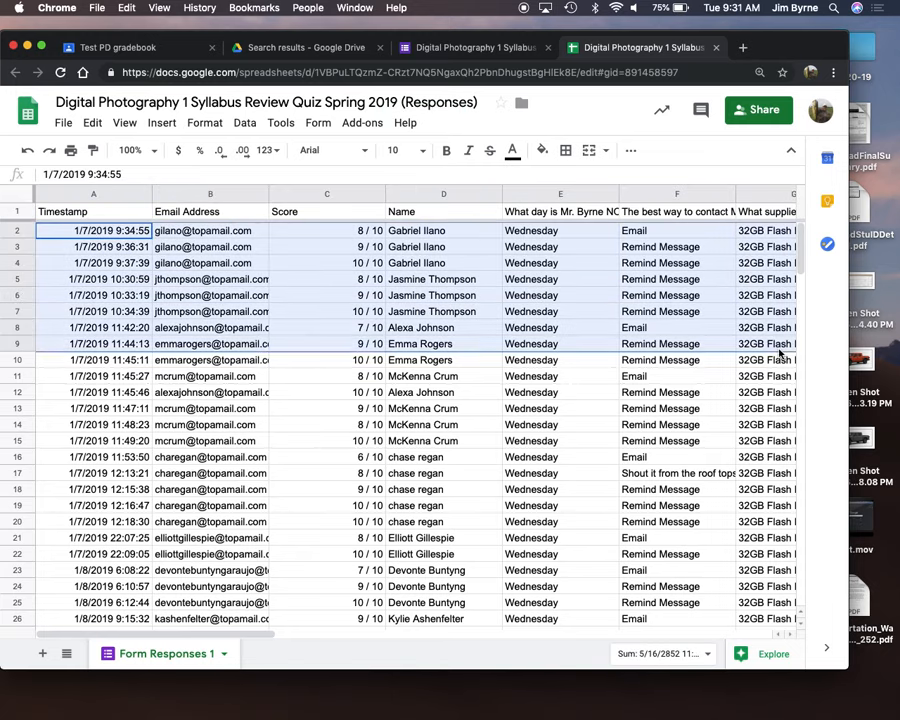
left_click(285, 127)
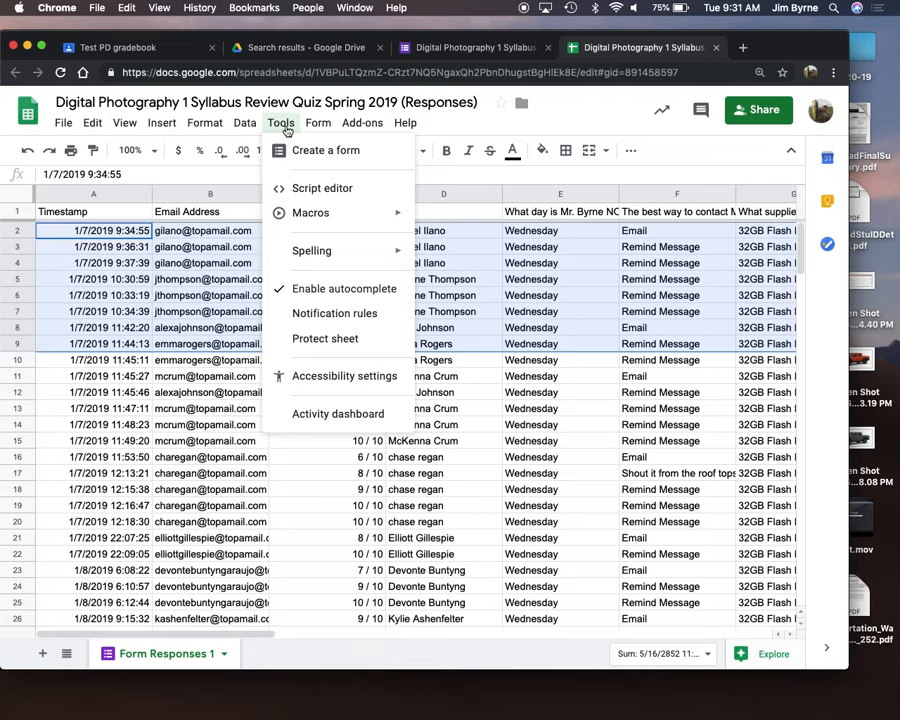
mouse_move(309, 128)
mouse_move(350, 125)
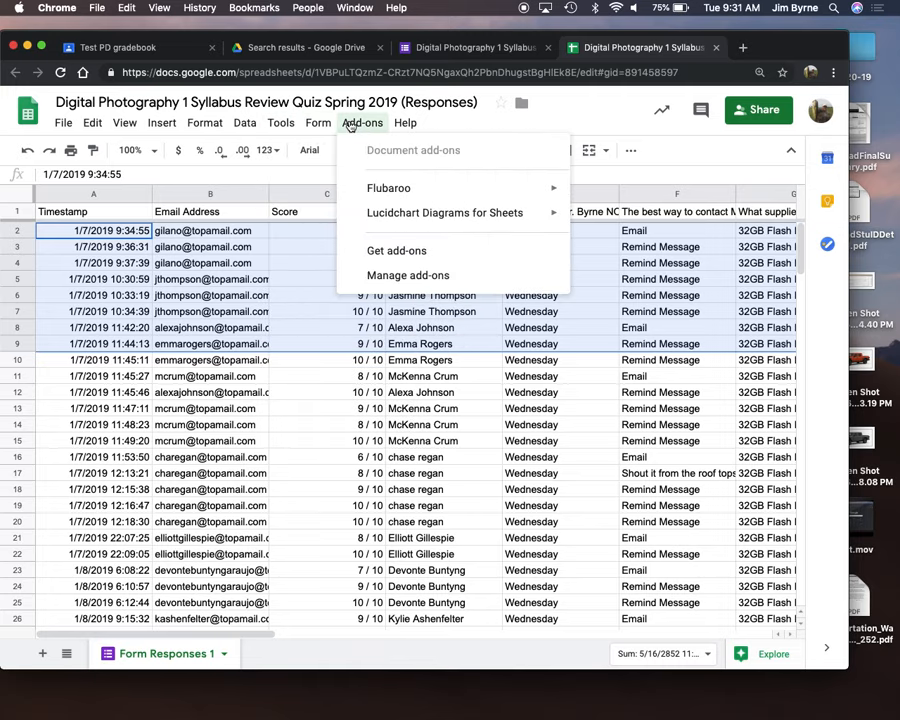
mouse_move(407, 124)
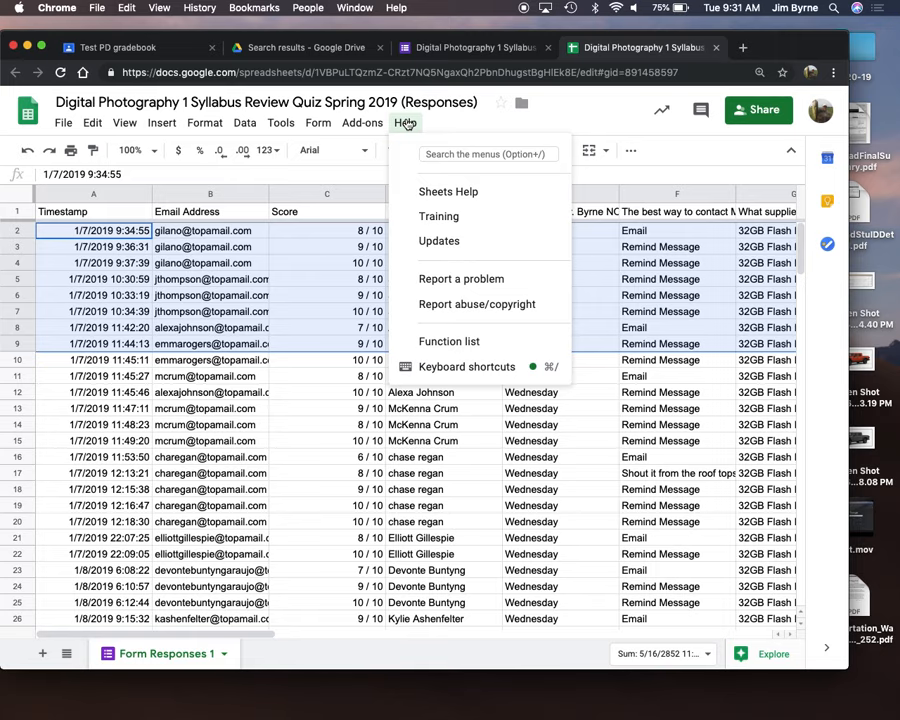
mouse_move(245, 120)
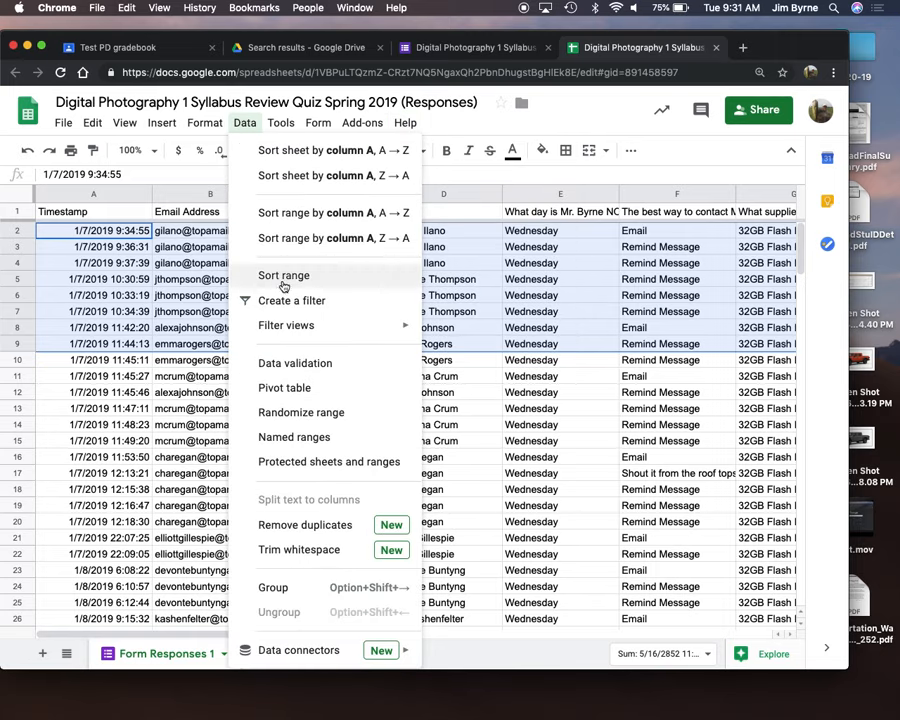
mouse_move(284, 329)
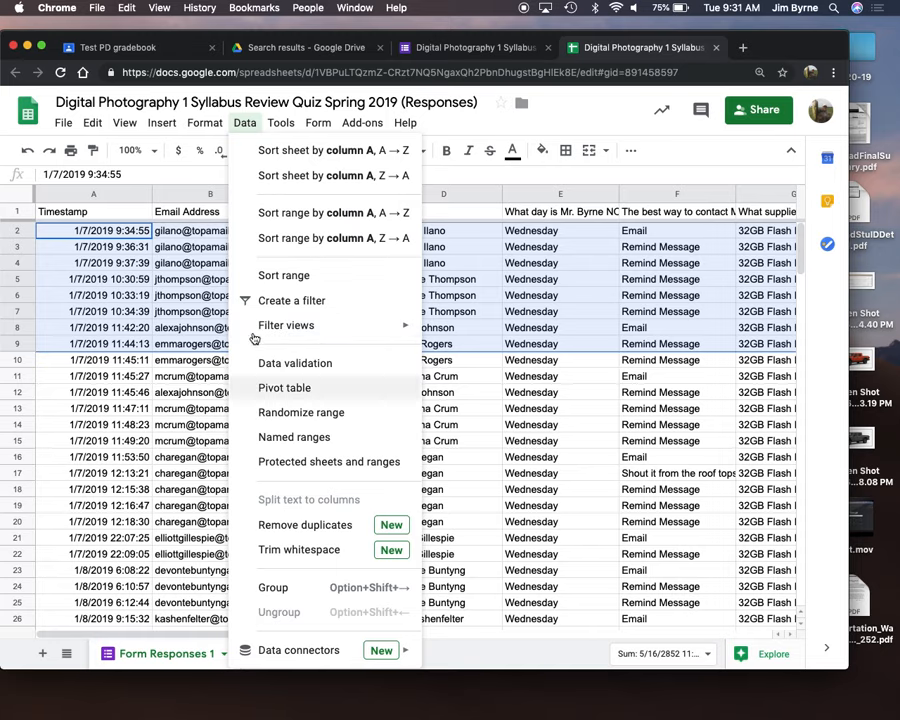
mouse_move(204, 118)
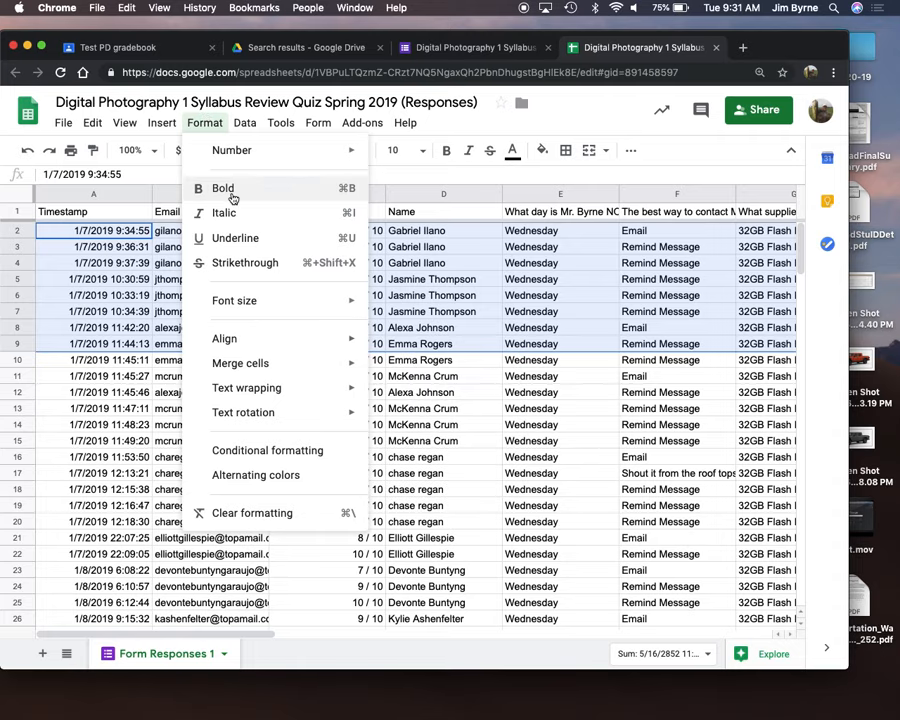
mouse_move(229, 162)
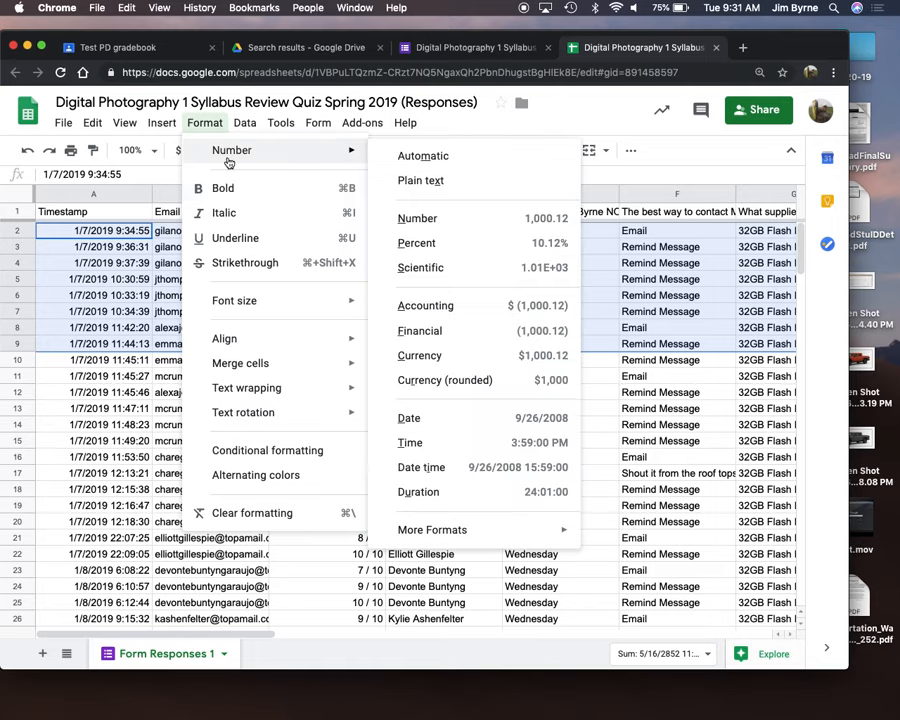
mouse_move(157, 128)
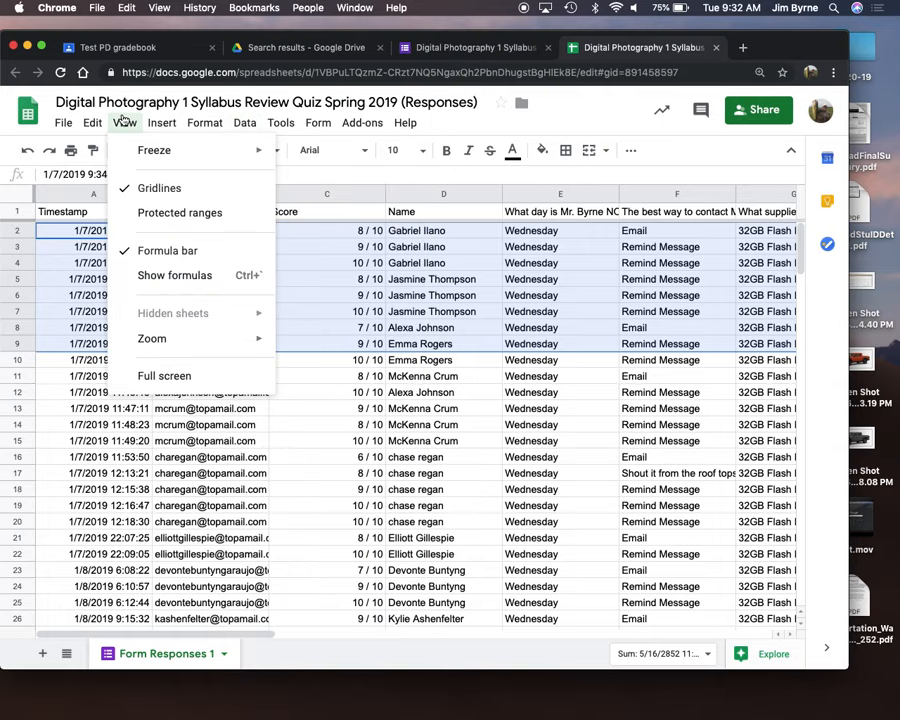
Switch back to the quiz form, return to the response summary and examine the points distribution and the list of scores.
left_click(465, 52)
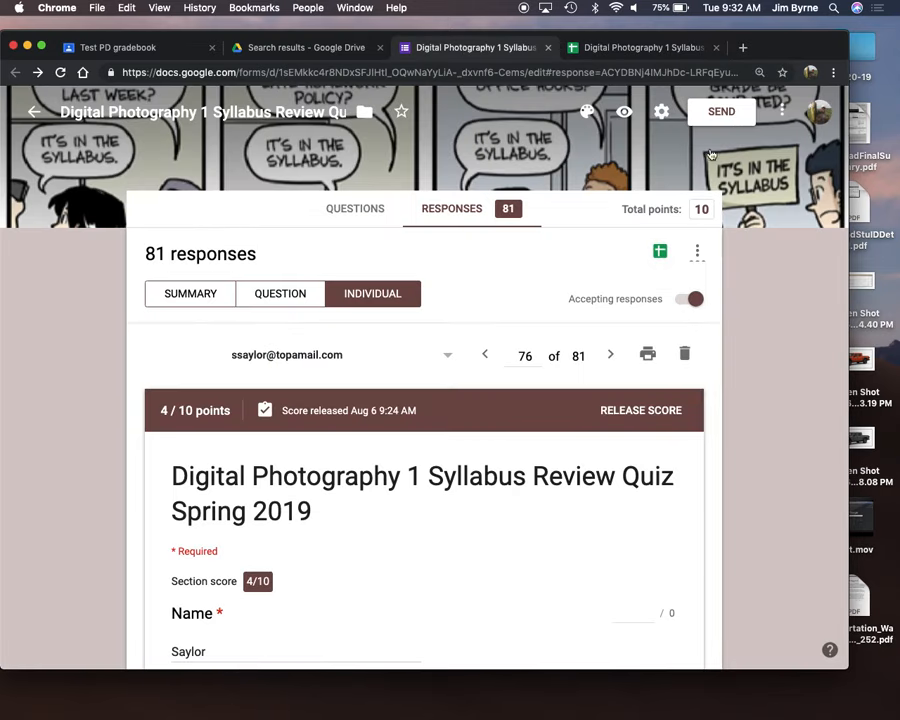
scroll(540, 400, "down", 1)
scroll(532, 490, "down", 10)
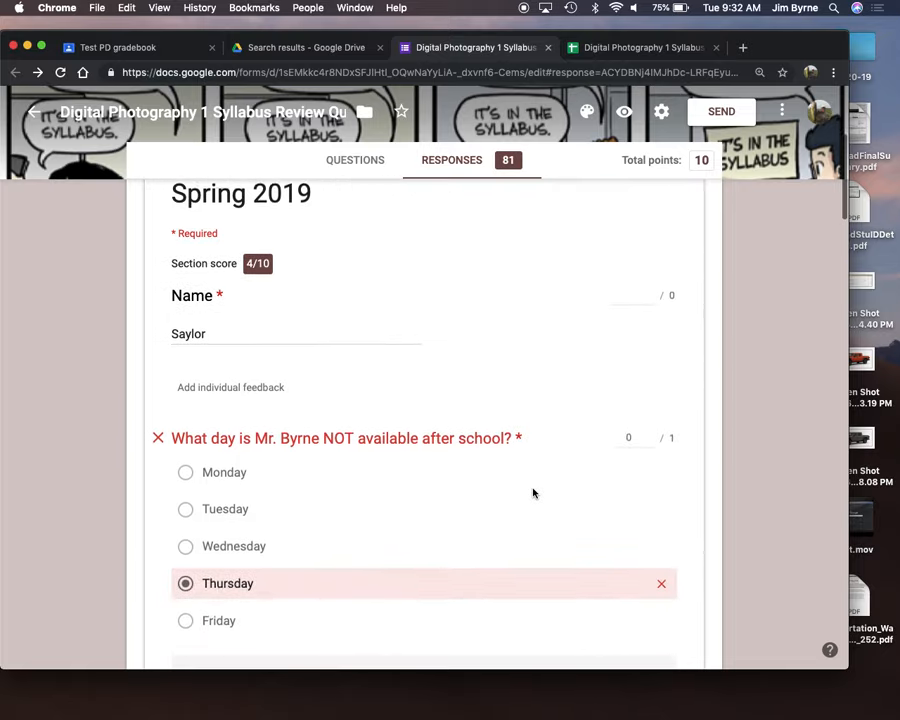
scroll(532, 490, "up", 10)
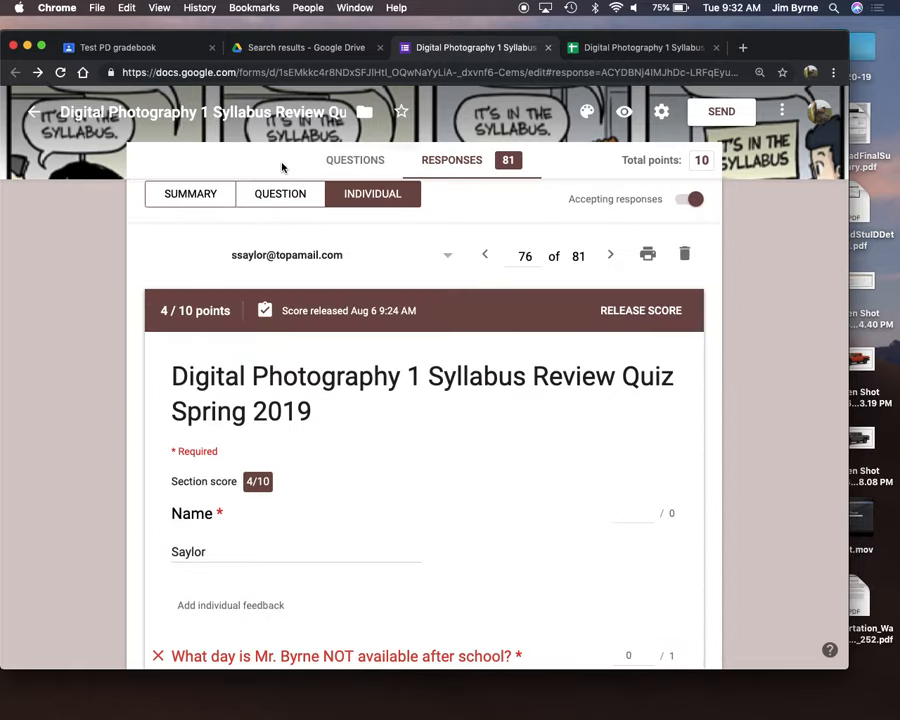
left_click(182, 196)
scroll(539, 518, "down", 5)
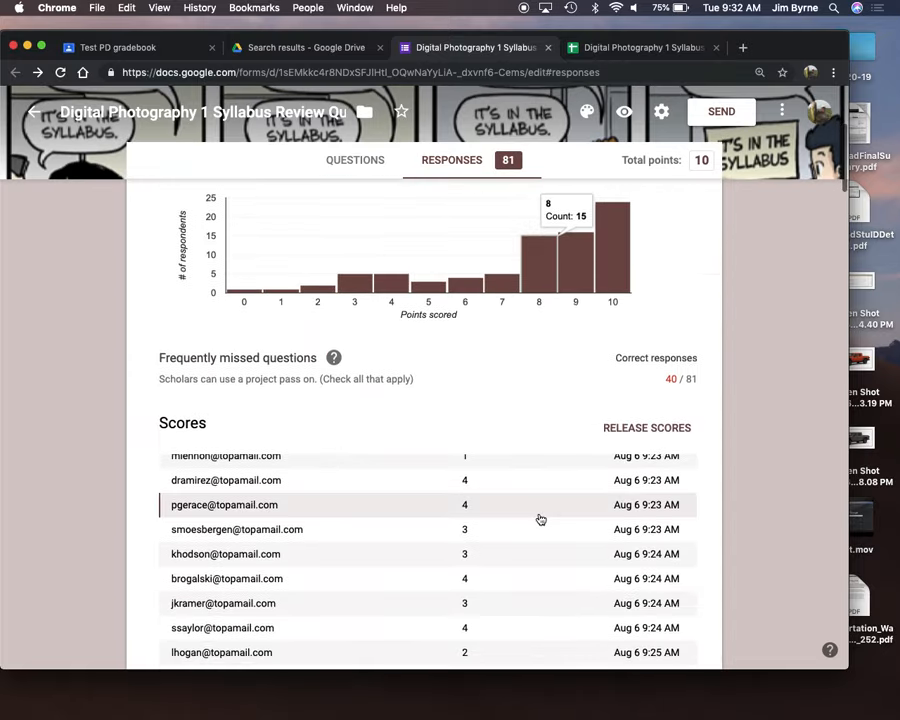
scroll(539, 518, "up", 4)
scroll(539, 518, "down", 6)
Examine the answer charts for the after-school day, contact method and class supplies questions.
scroll(539, 518, "down", 5)
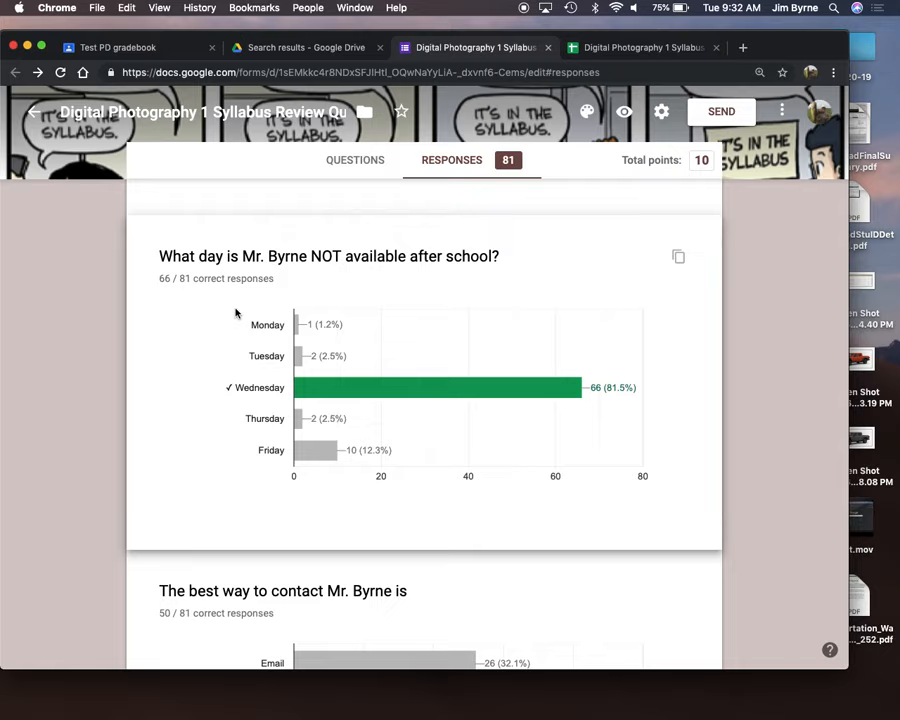
scroll(236, 313, "down", 5)
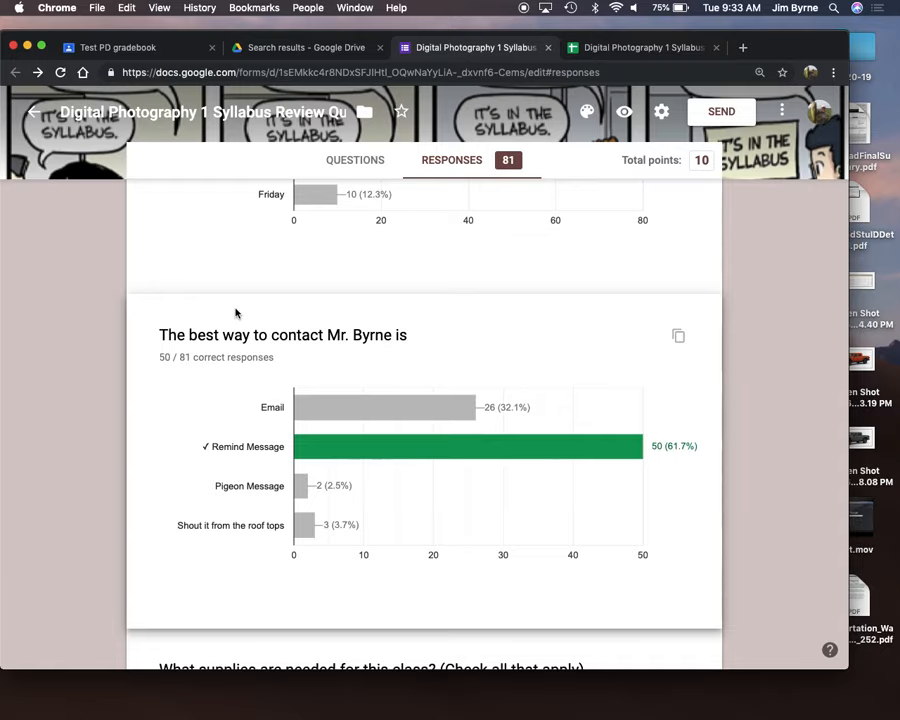
scroll(439, 427, "down", 1)
scroll(439, 427, "down", 5)
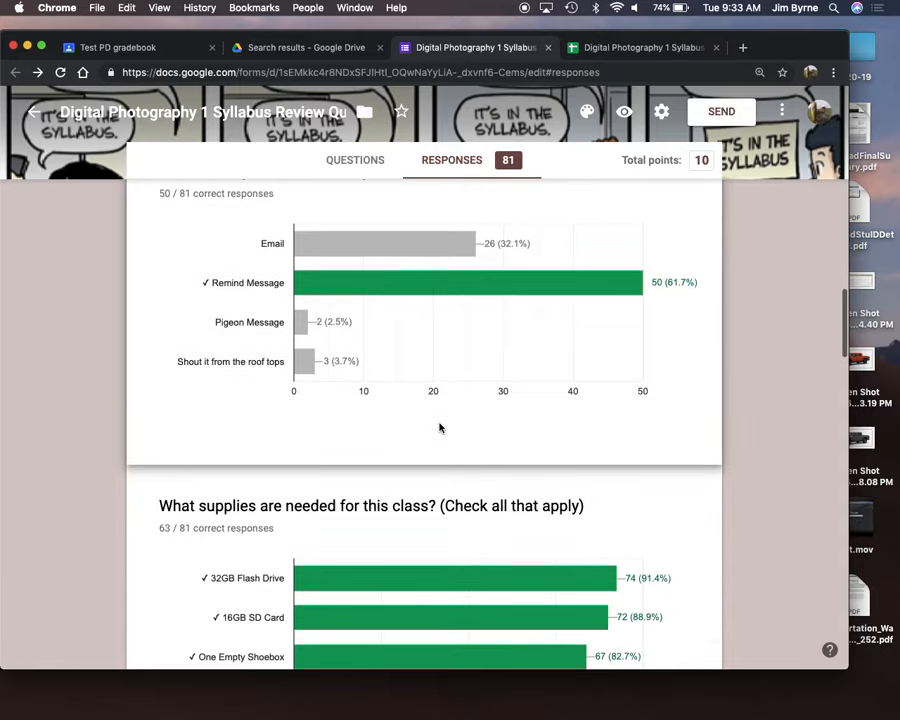
scroll(439, 427, "down", 1)
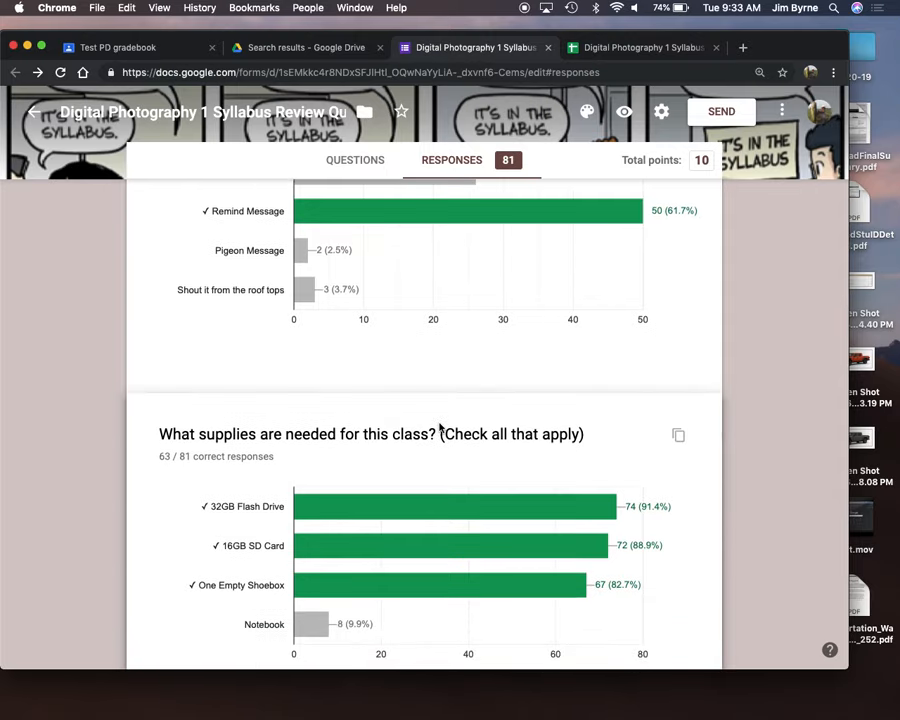
Return to the start of the response summary, open the form's settings and review the presentation options.
scroll(439, 427, "up", 9)
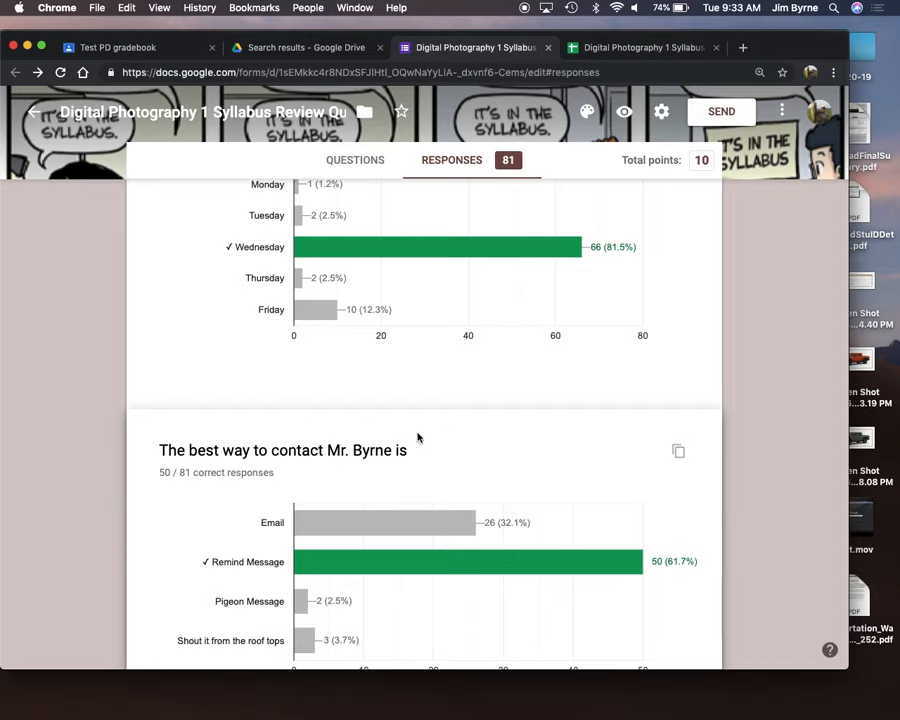
scroll(560, 264, "up", 10)
scroll(558, 265, "down", 1)
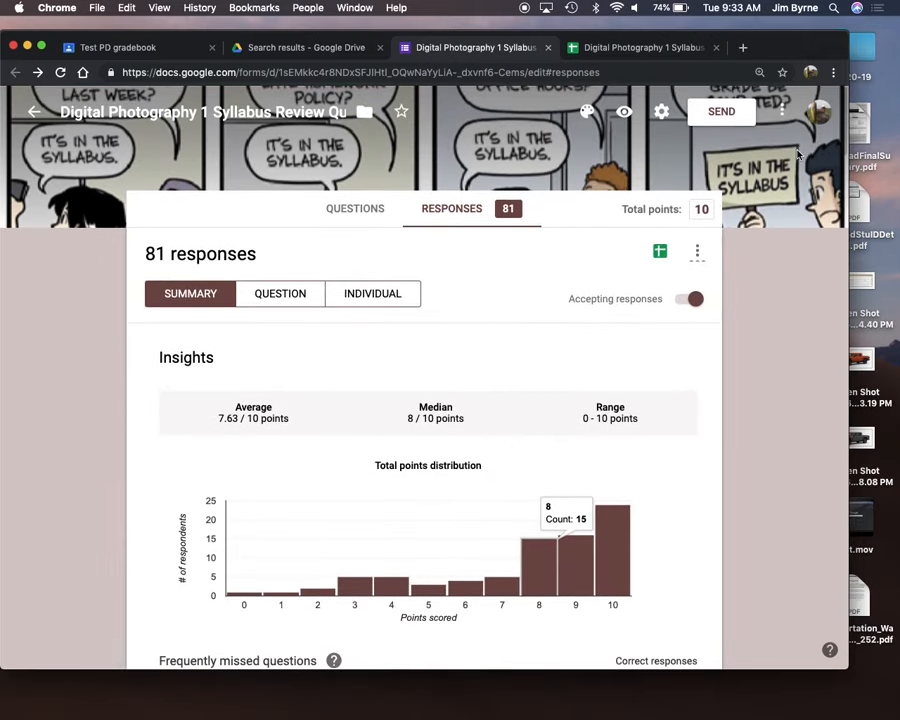
left_click(784, 111)
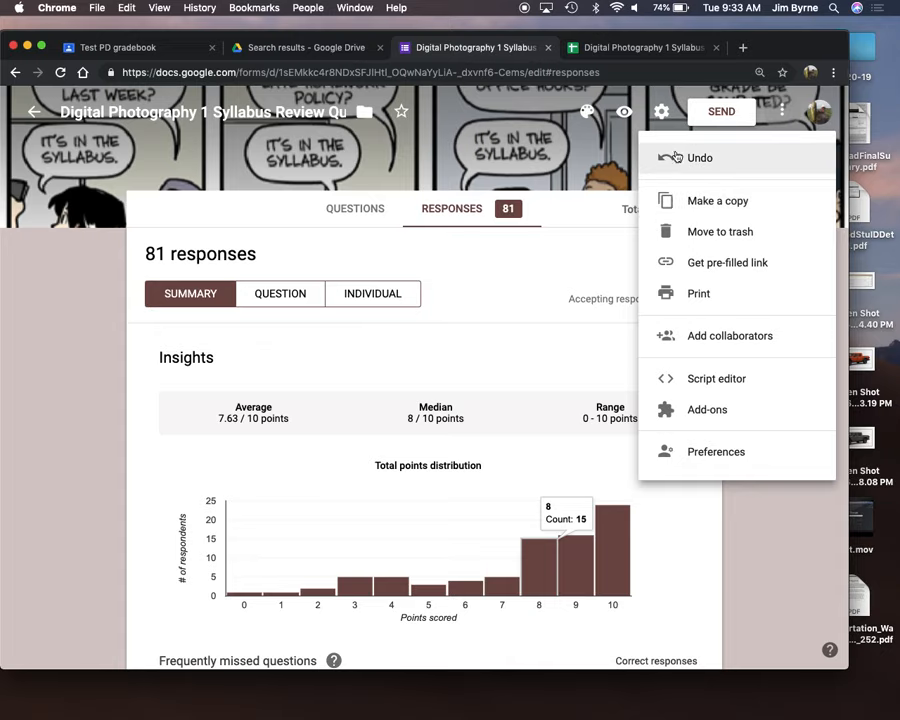
left_click(662, 112)
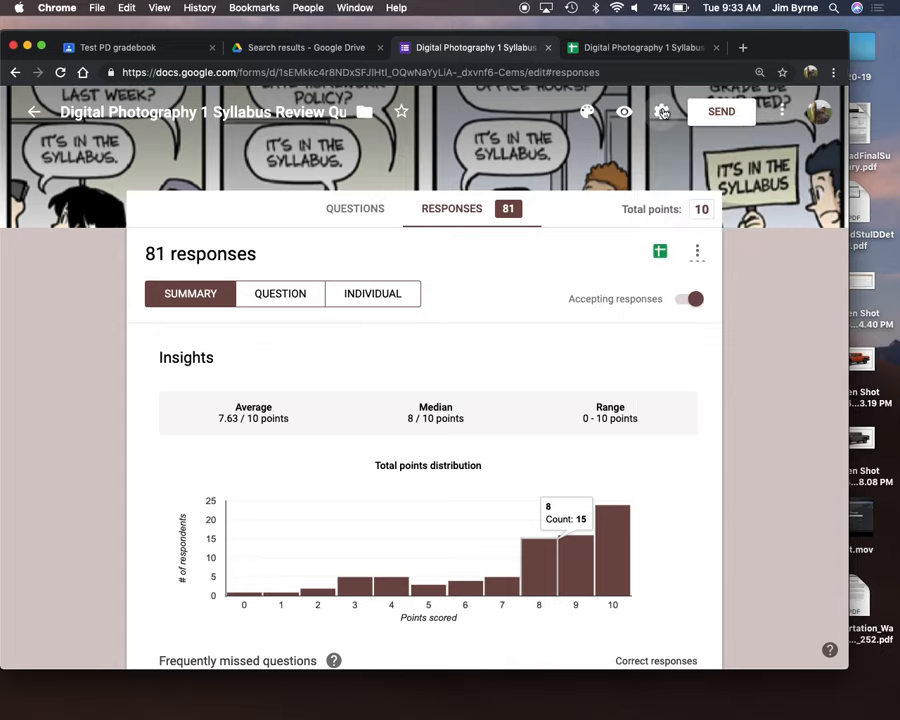
left_click(662, 112)
left_click(332, 192)
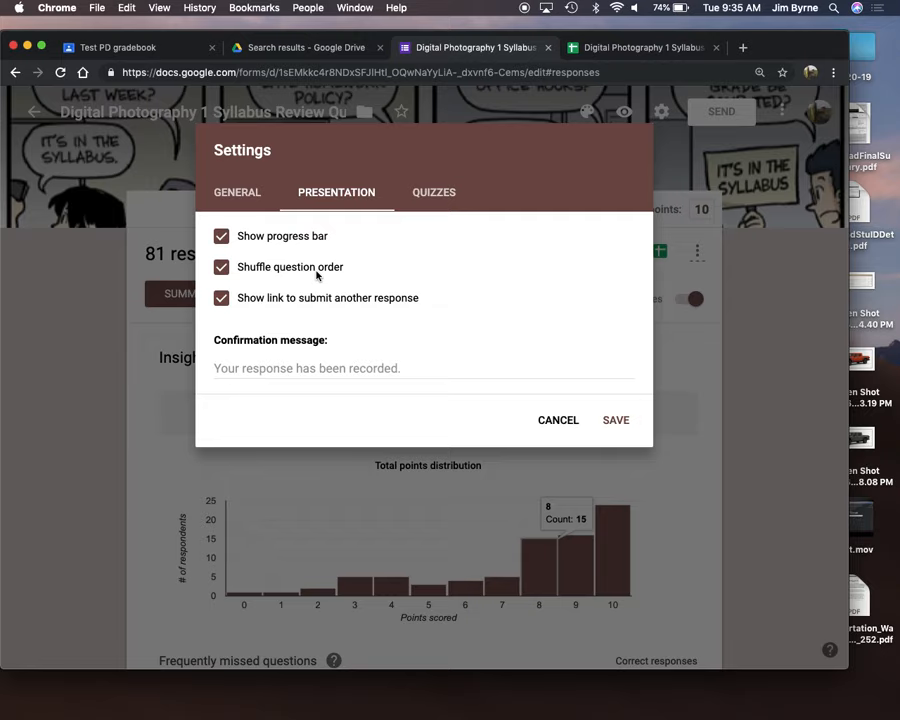
Look through the quiz and presentation settings, and review the general options for email collection, sign-in and response limits.
left_click(445, 192)
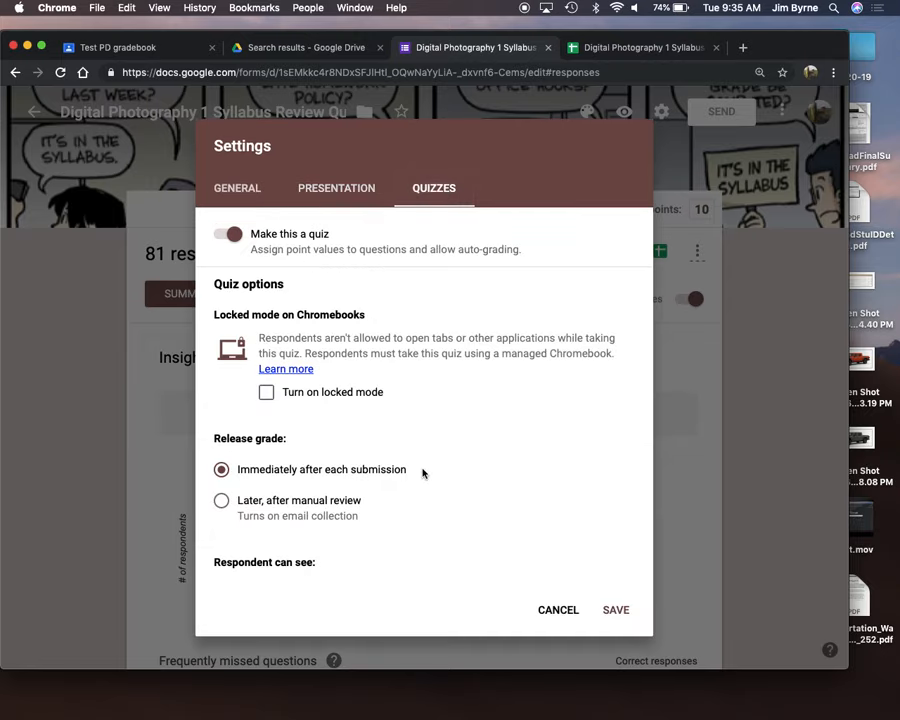
left_click(346, 193)
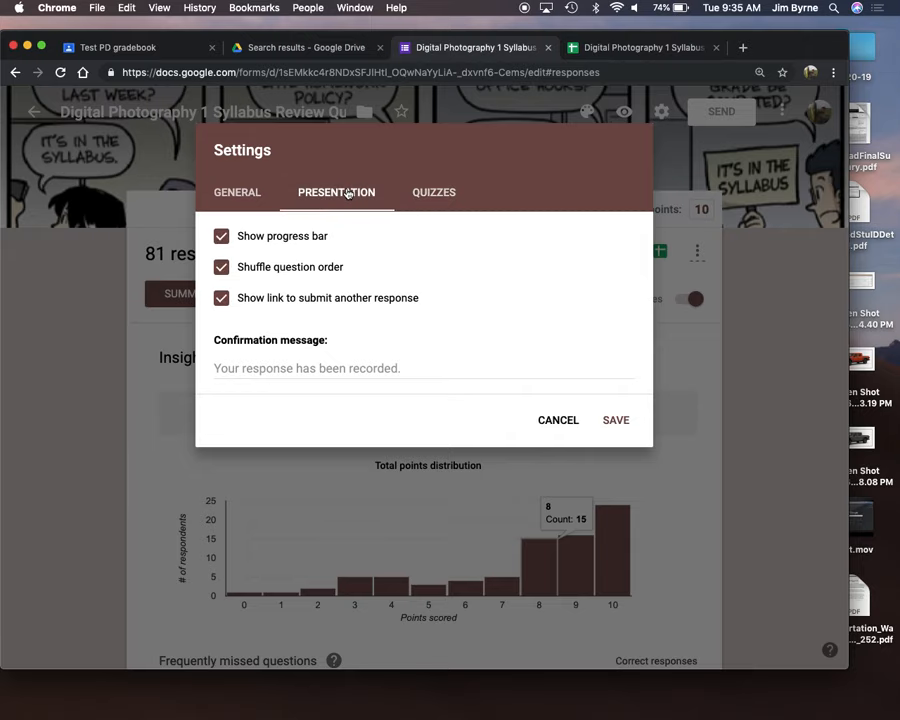
left_click(238, 198)
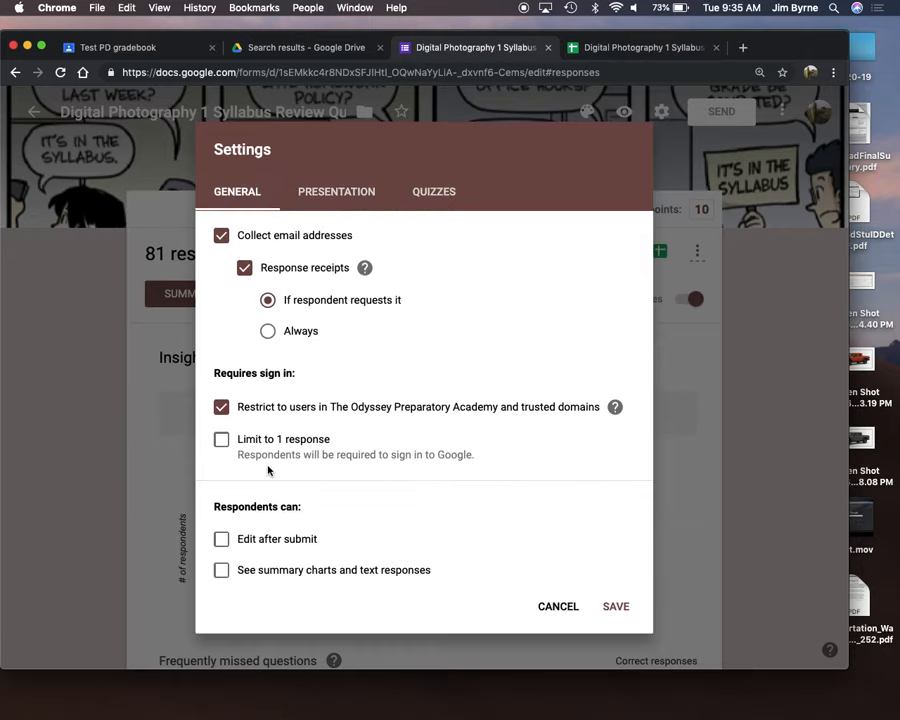
scroll(268, 470, "down", 1)
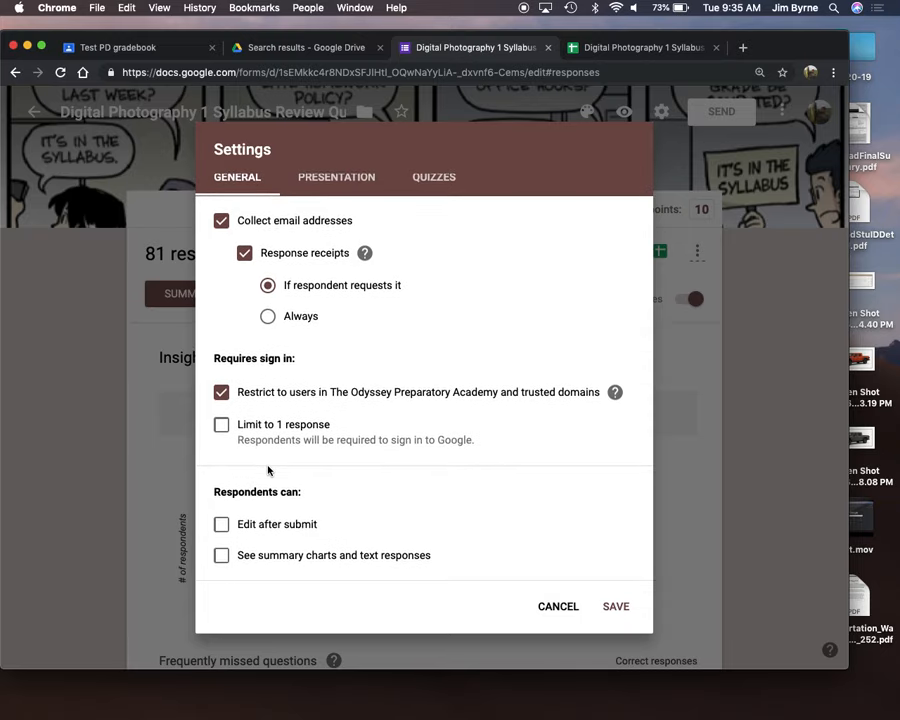
scroll(268, 470, "up", 1)
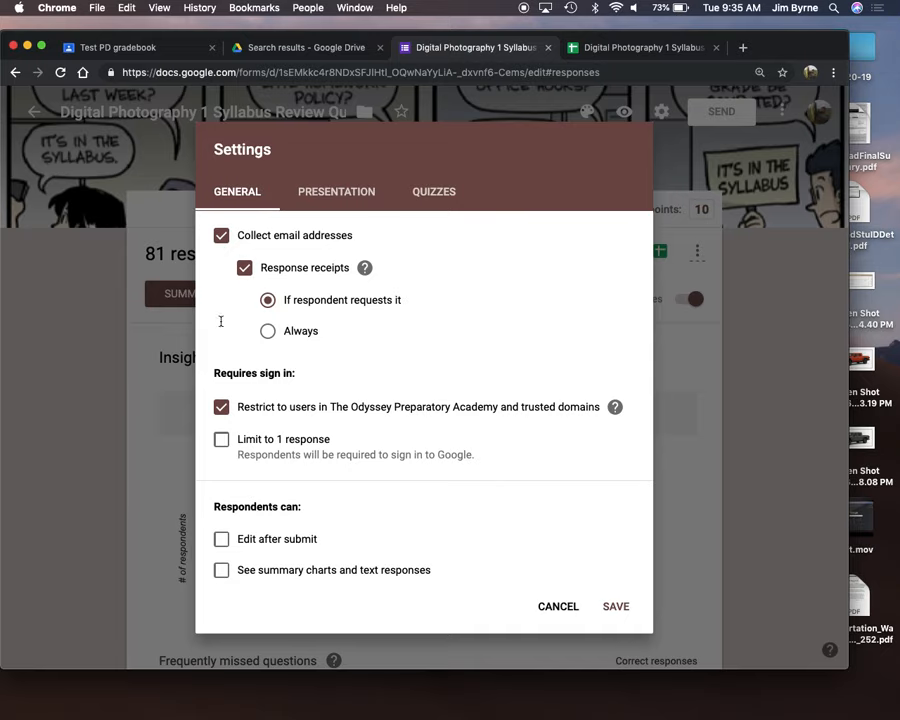
Review the quiz options for locked mode, grade release and what respondents can see, and save the settings.
left_click(433, 192)
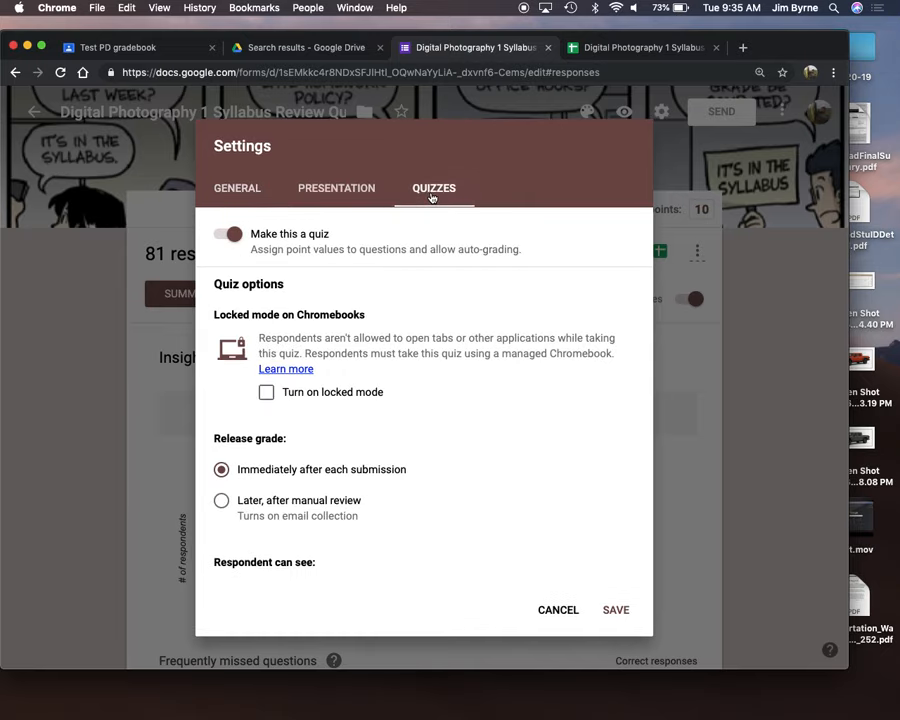
scroll(479, 432, "down", 4)
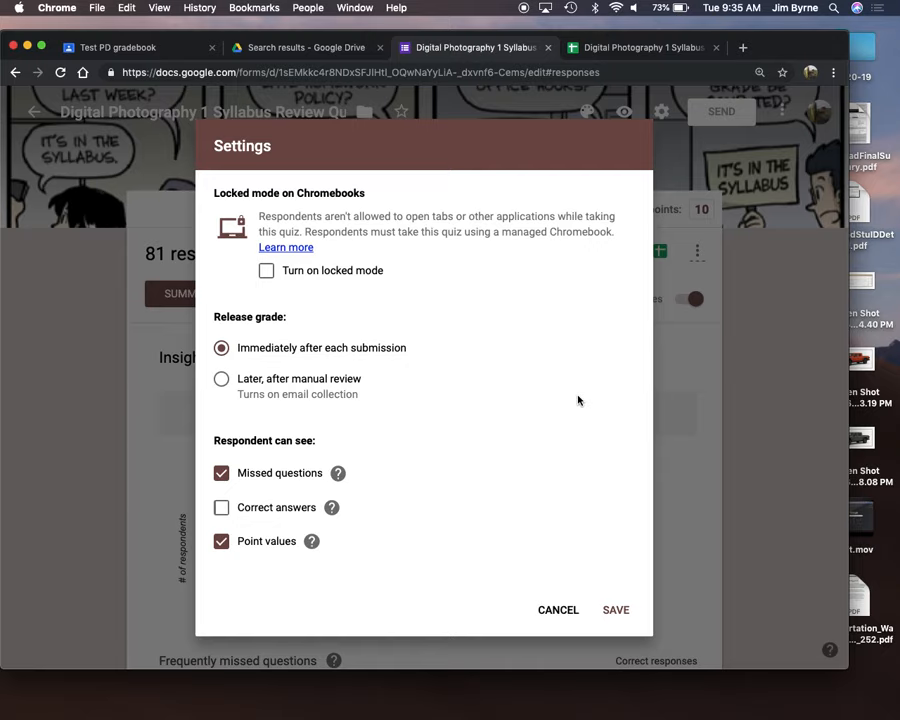
scroll(578, 400, "up", 4)
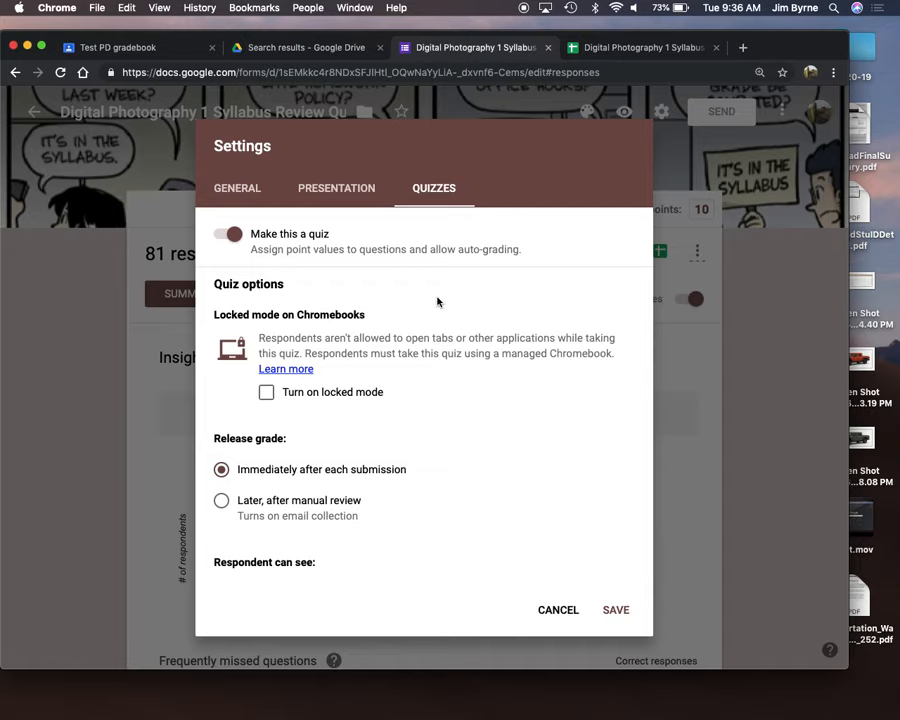
scroll(437, 302, "down", 5)
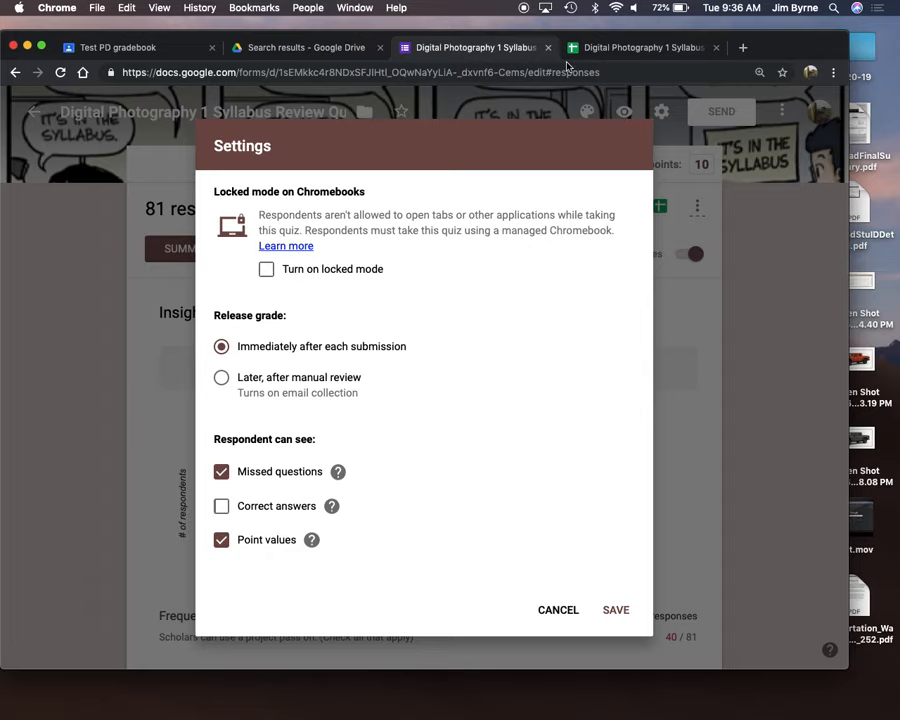
left_click(616, 610)
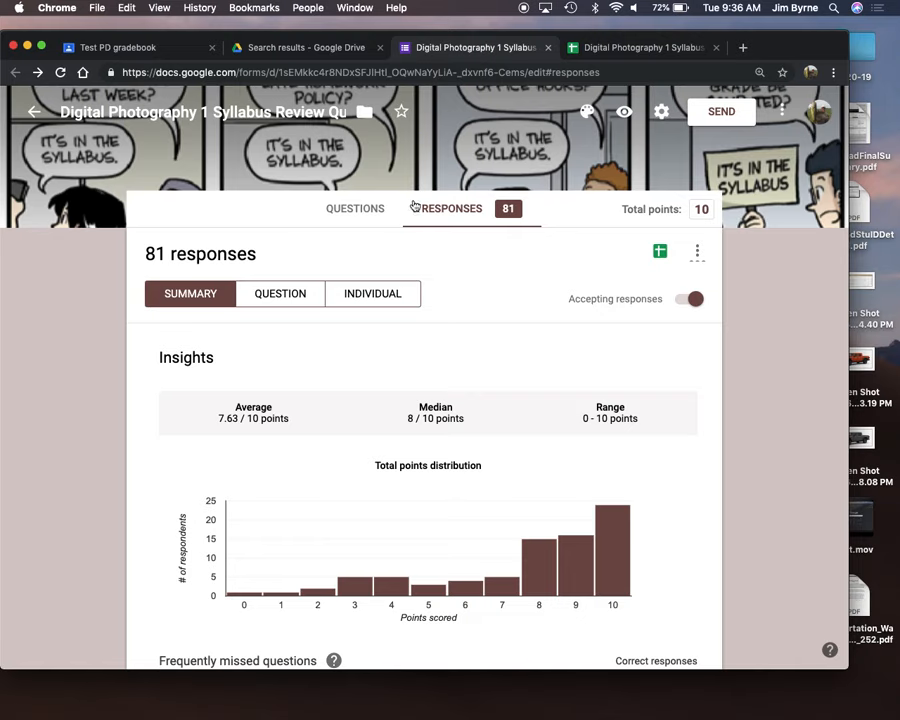
Return to the form's questions and add a new section directly after the Name question.
left_click(360, 210)
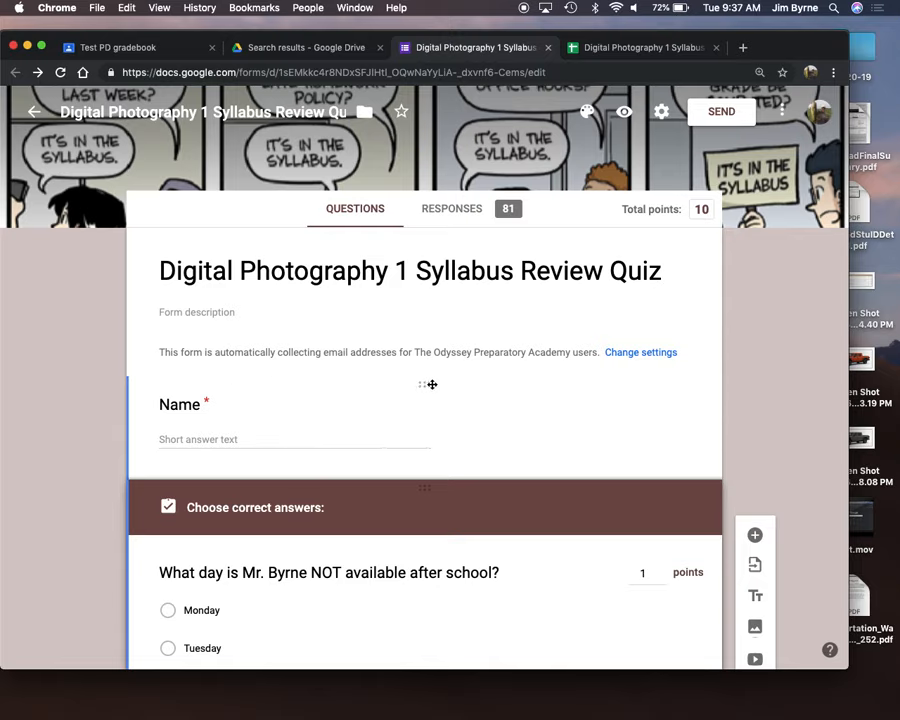
scroll(785, 570, "down", 2)
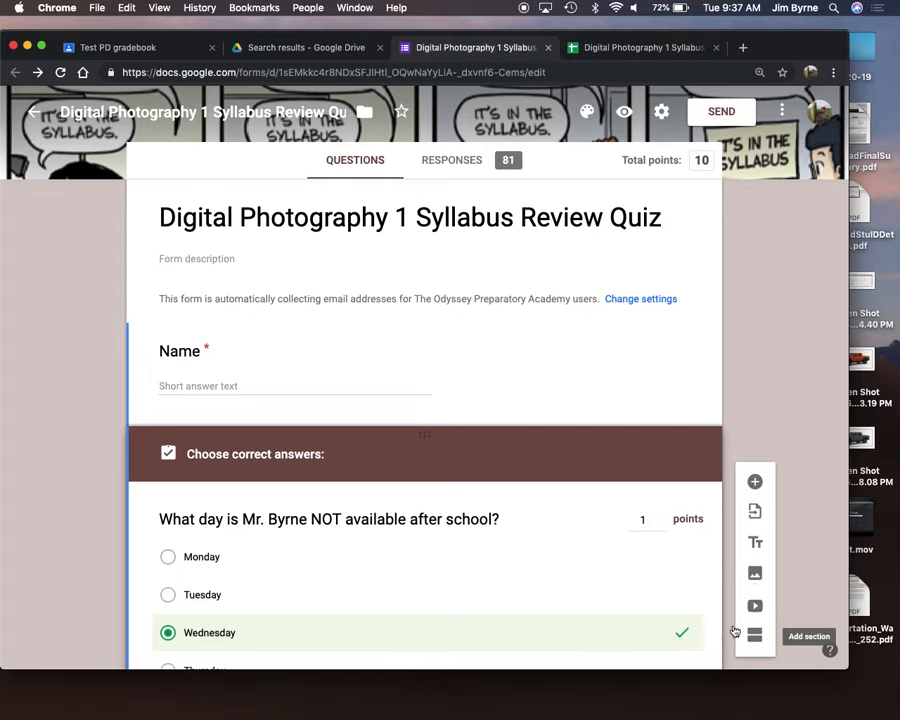
left_click(346, 341)
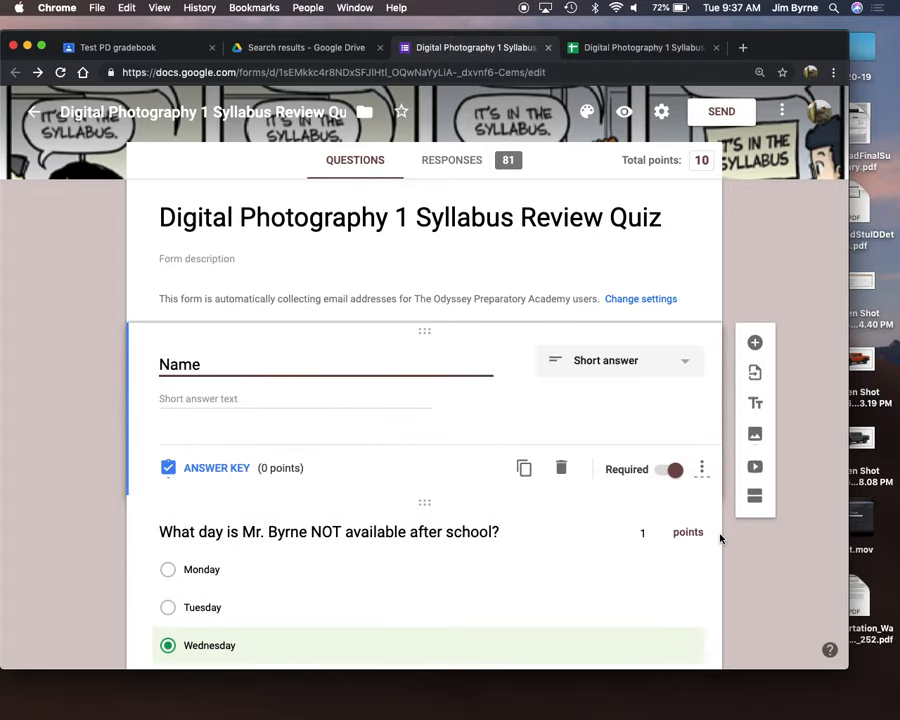
left_click(755, 496)
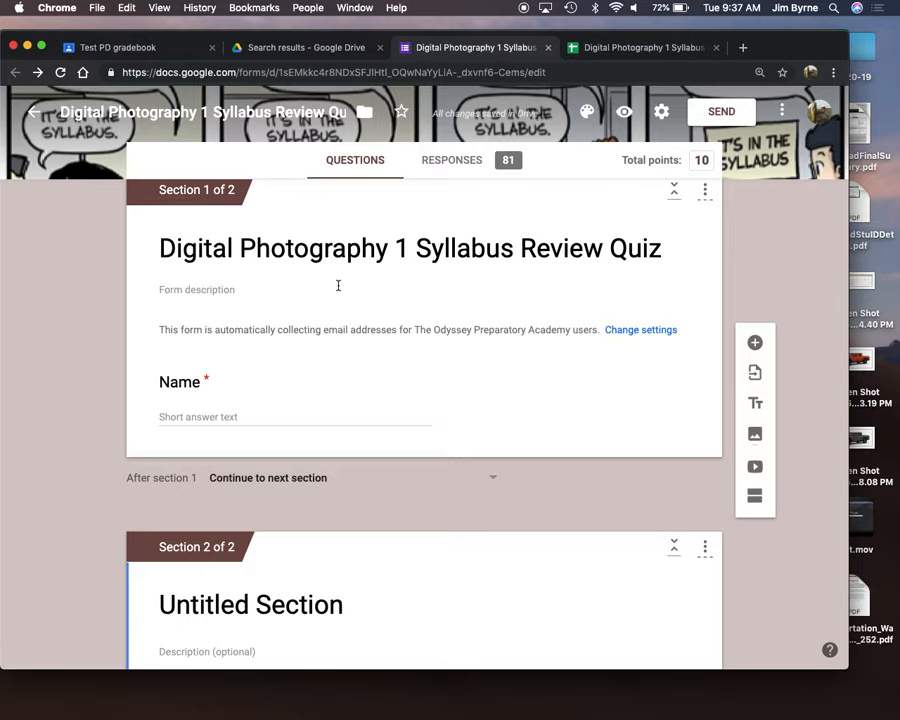
Examine the after-school day question's editing options and the image insertion sources, leaving without adding an image, and return to the form's start.
scroll(338, 286, "down", 5)
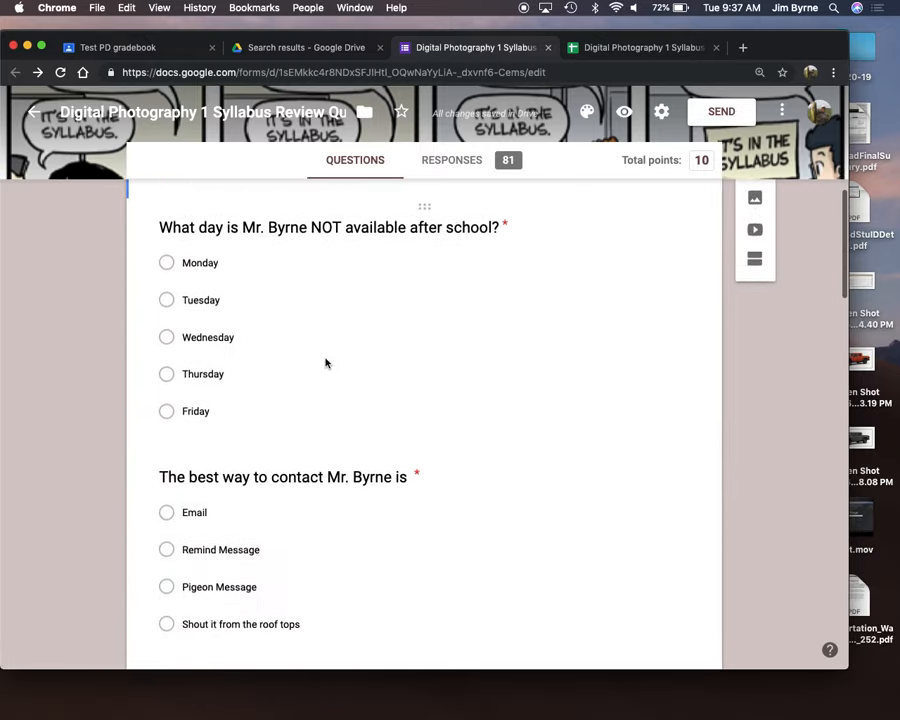
left_click(346, 302)
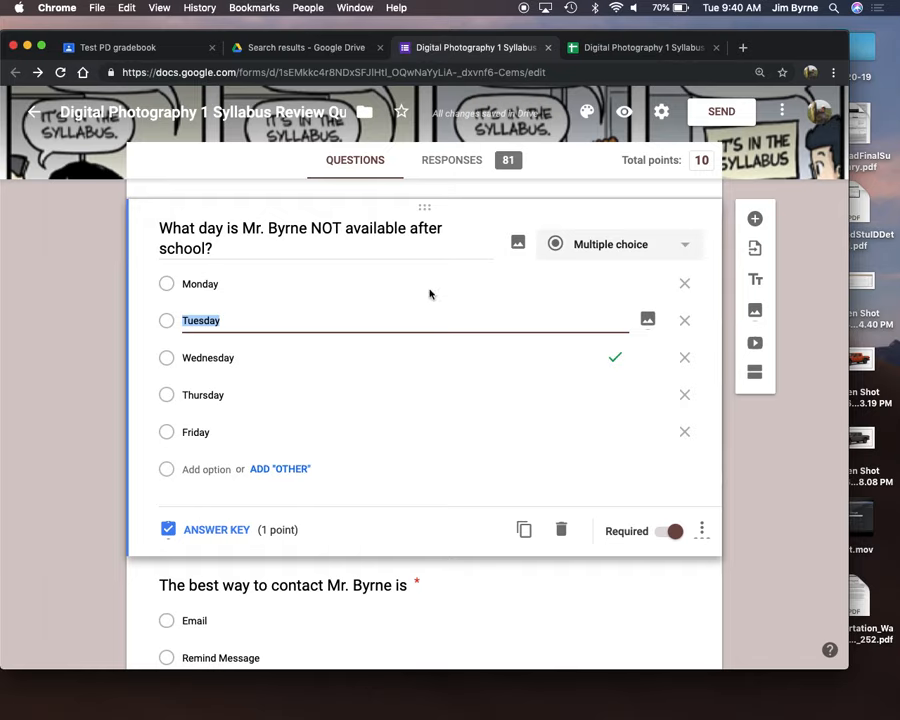
scroll(279, 468, "down", 3)
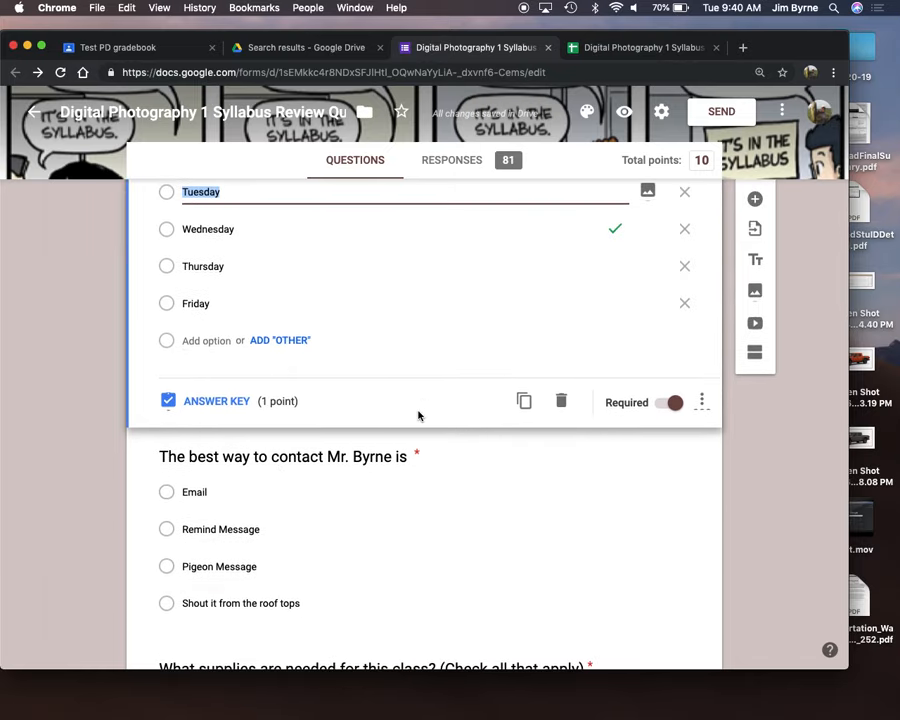
scroll(403, 363, "up", 4)
scroll(401, 362, "down", 3)
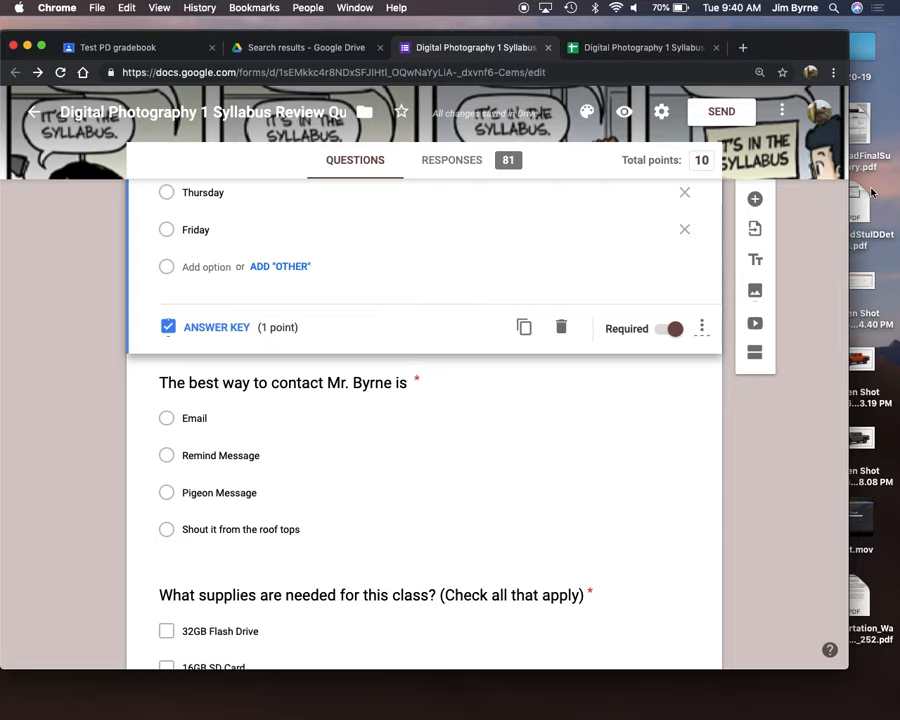
left_click(754, 292)
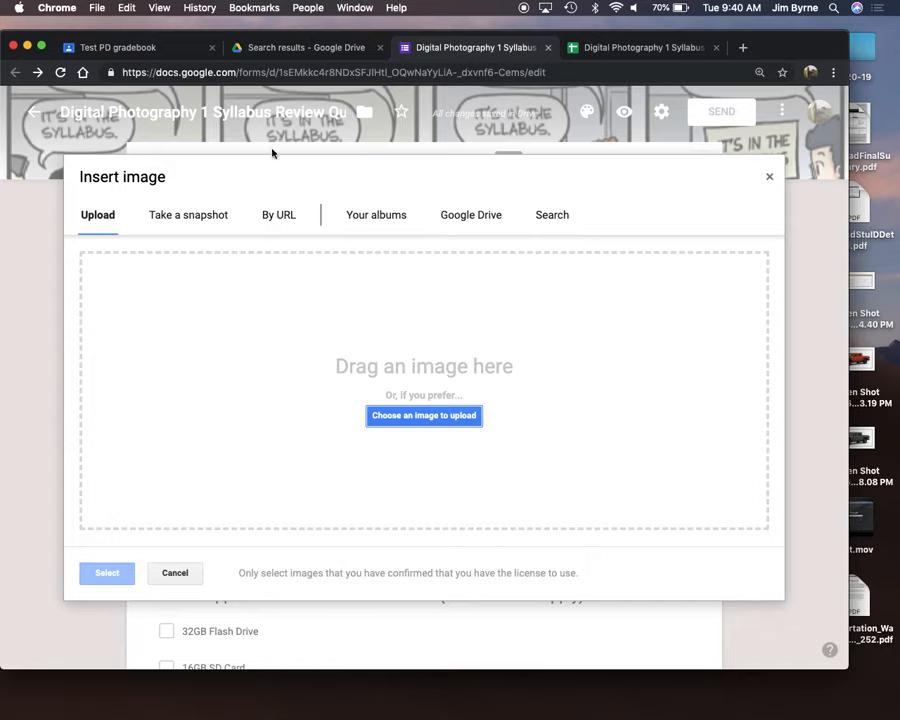
left_click(770, 179)
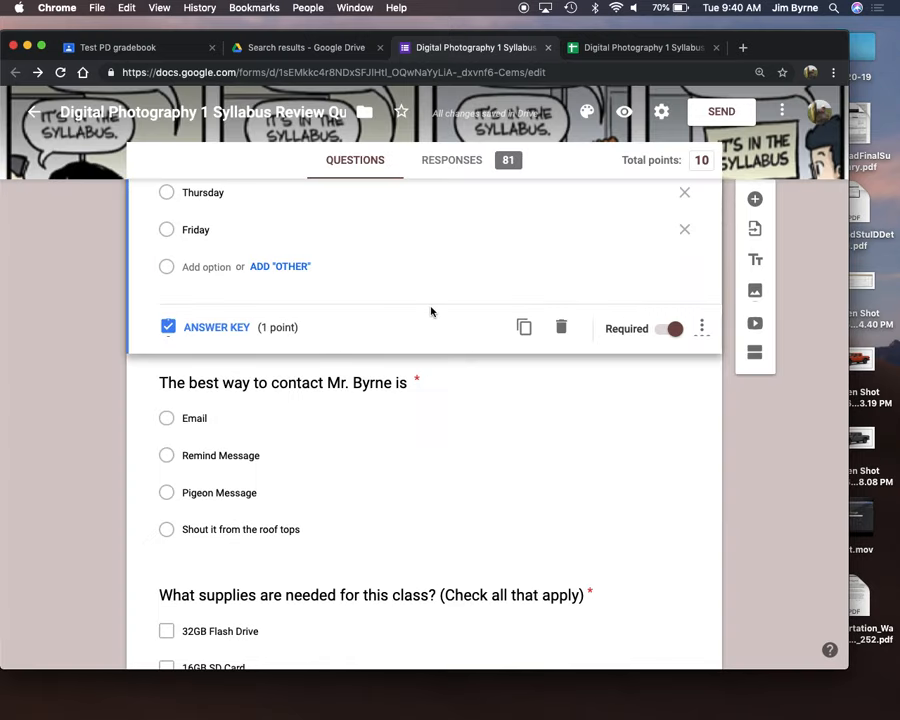
scroll(458, 437, "down", 3)
scroll(459, 436, "up", 2)
scroll(459, 436, "up", 10)
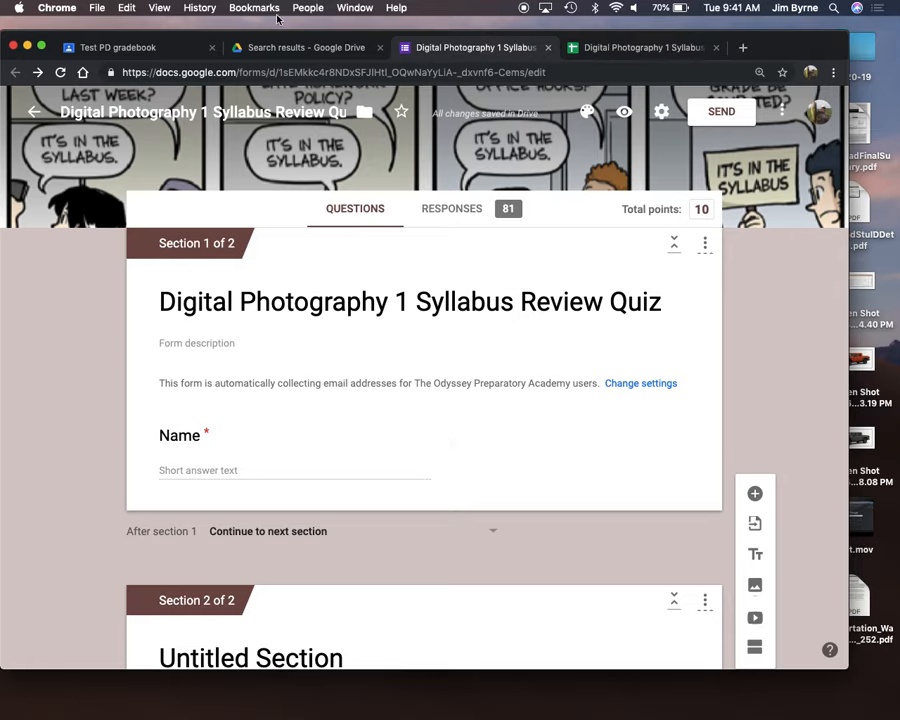
Switch to Google Drive, launch Google Classroom from there and open the Test PD class.
left_click(296, 46)
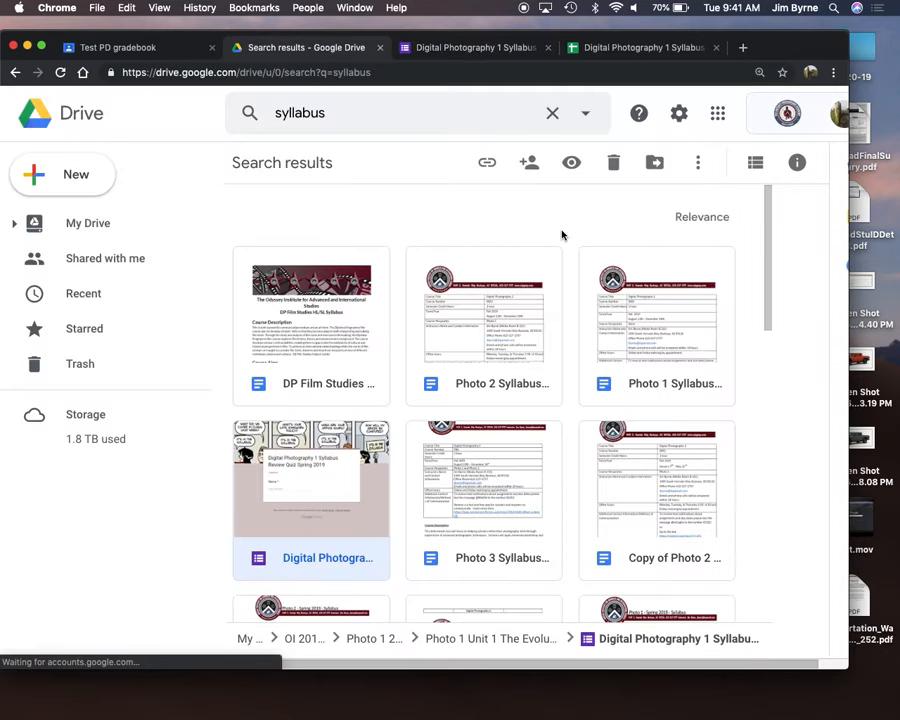
left_click(718, 116)
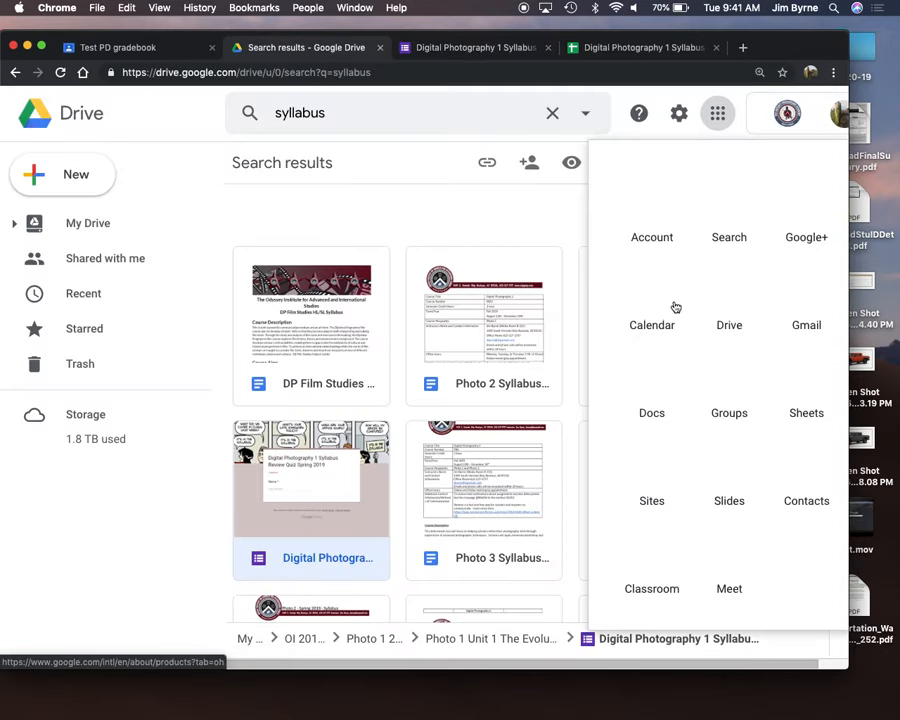
scroll(711, 434, "down", 3)
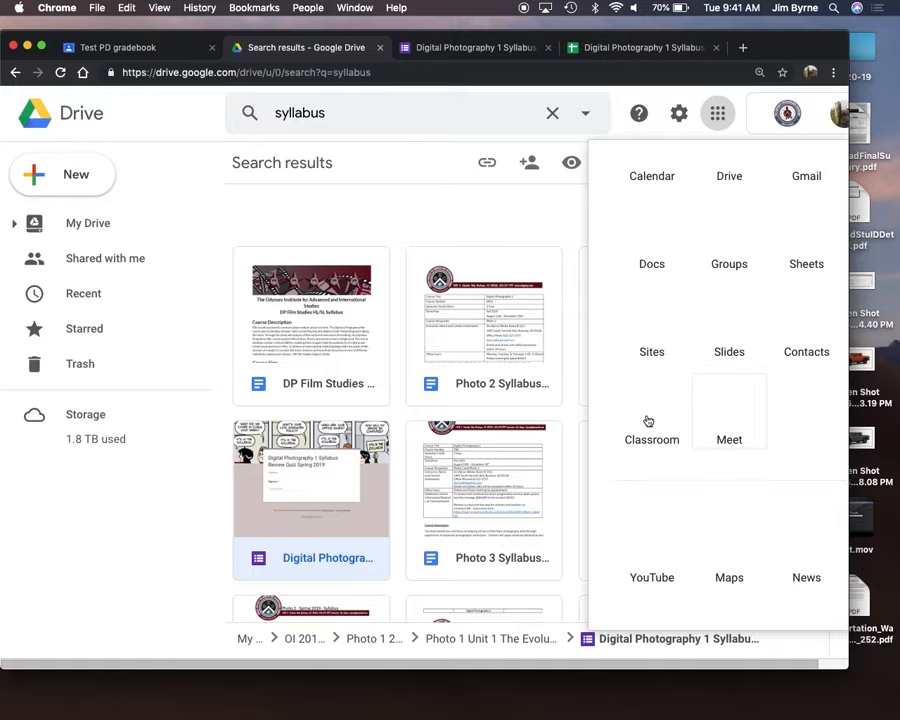
left_click(647, 420)
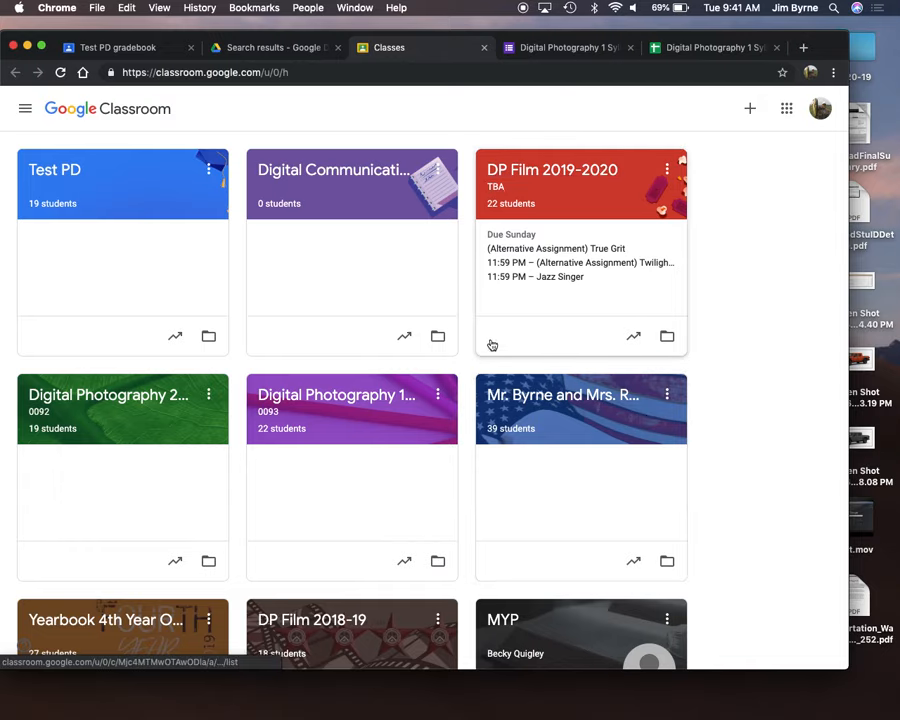
double_click(52, 170)
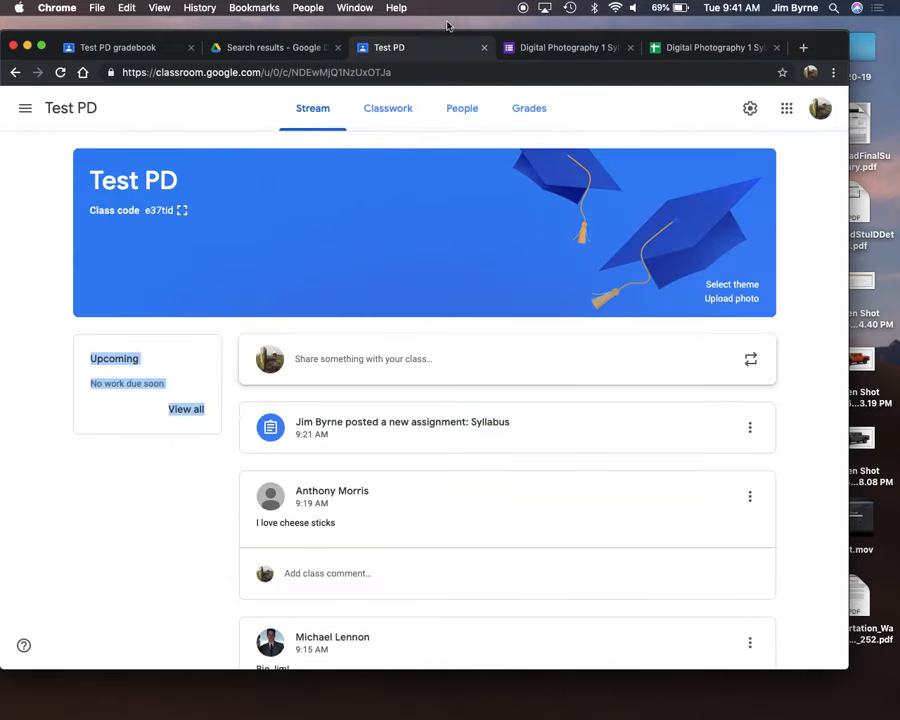
Start a new assignment in the Test PD classwork and title it Summative.
left_click(394, 112)
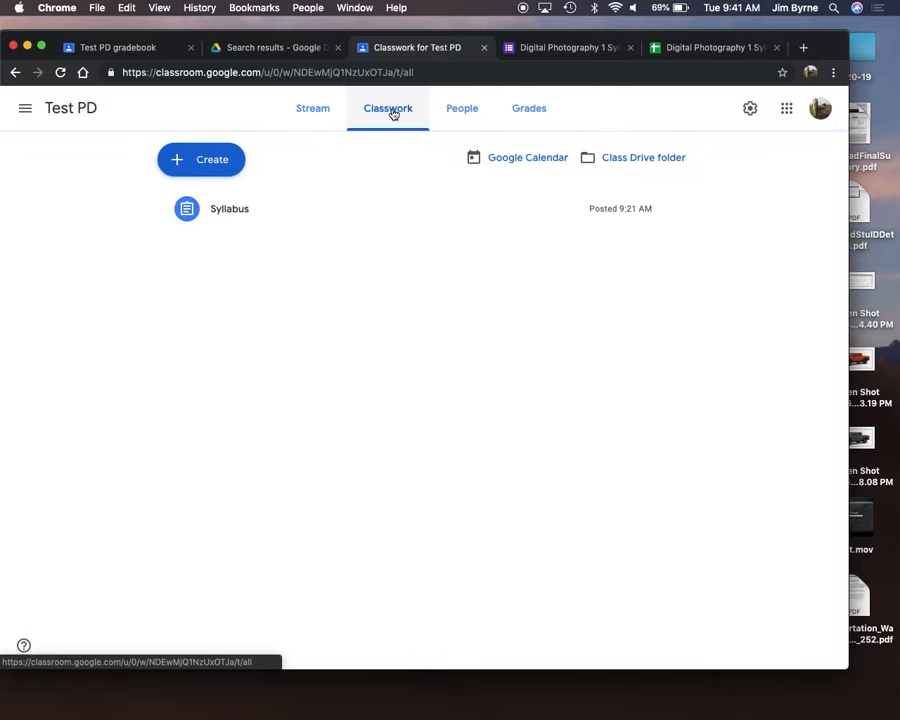
left_click(212, 159)
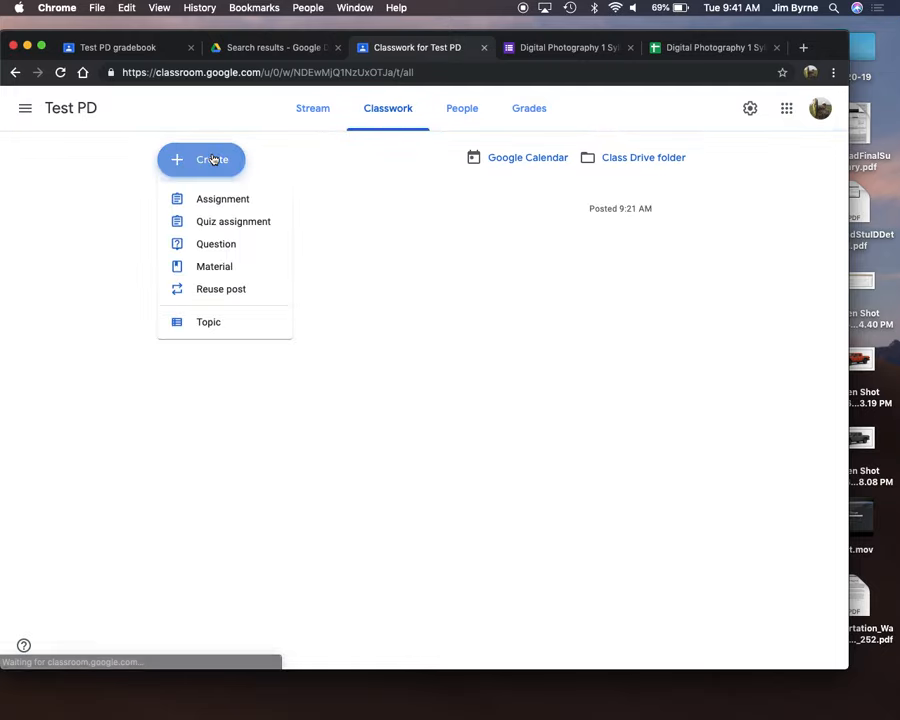
left_click(223, 200)
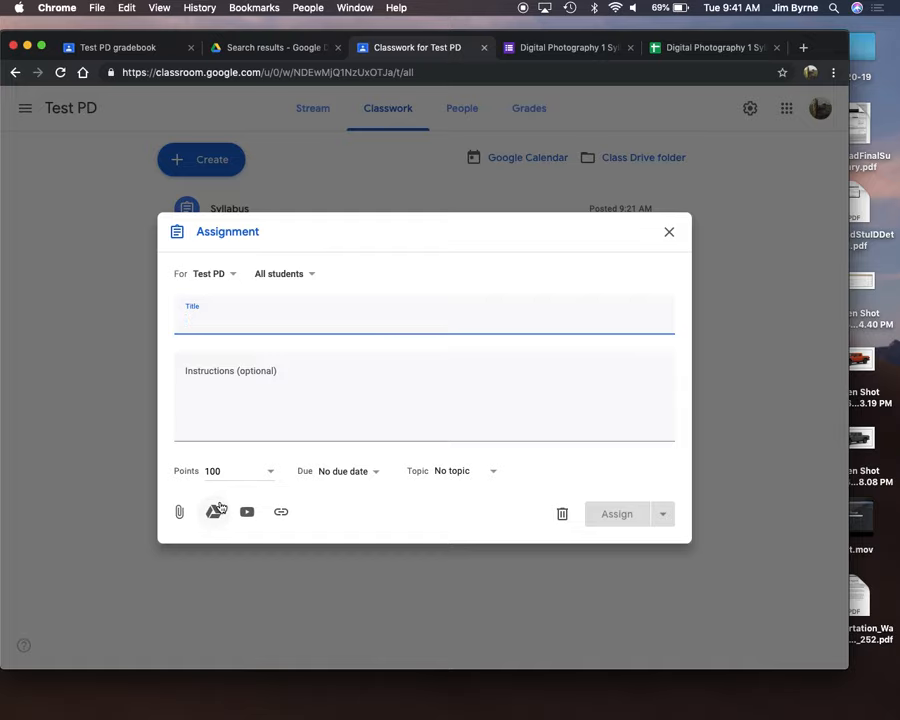
type("Summative")
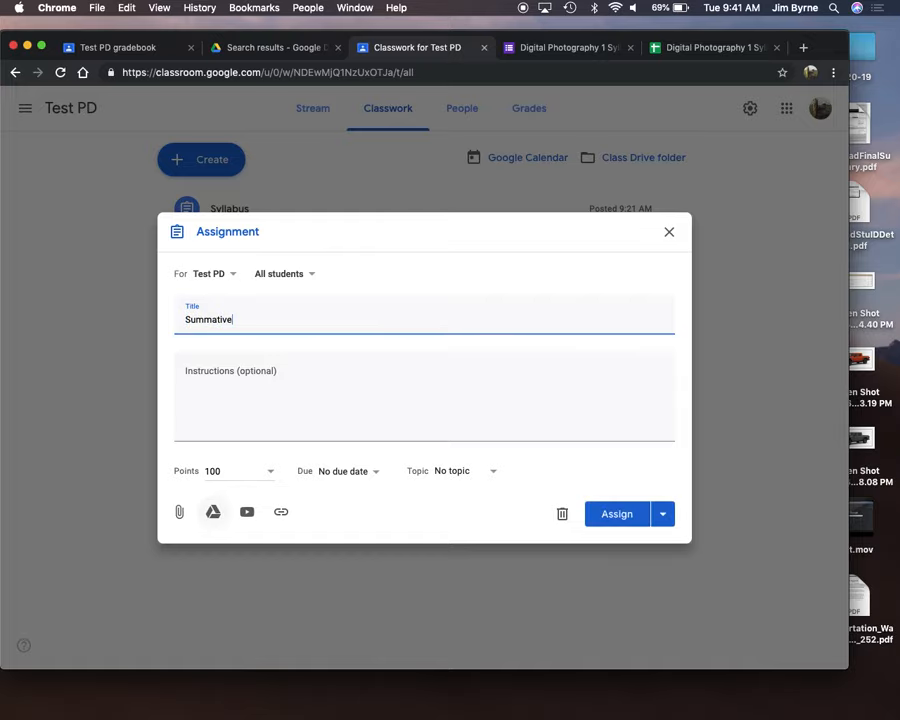
Attach the End of Semester Essay from My Drive to the Summative assignment and remove the attachment again.
left_click(213, 512)
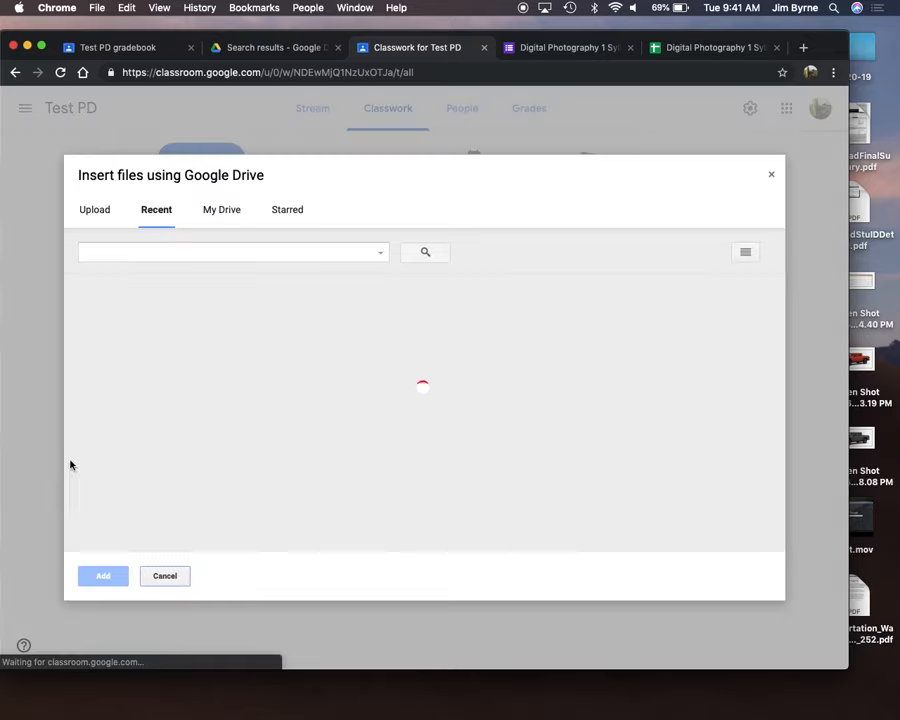
left_click(221, 212)
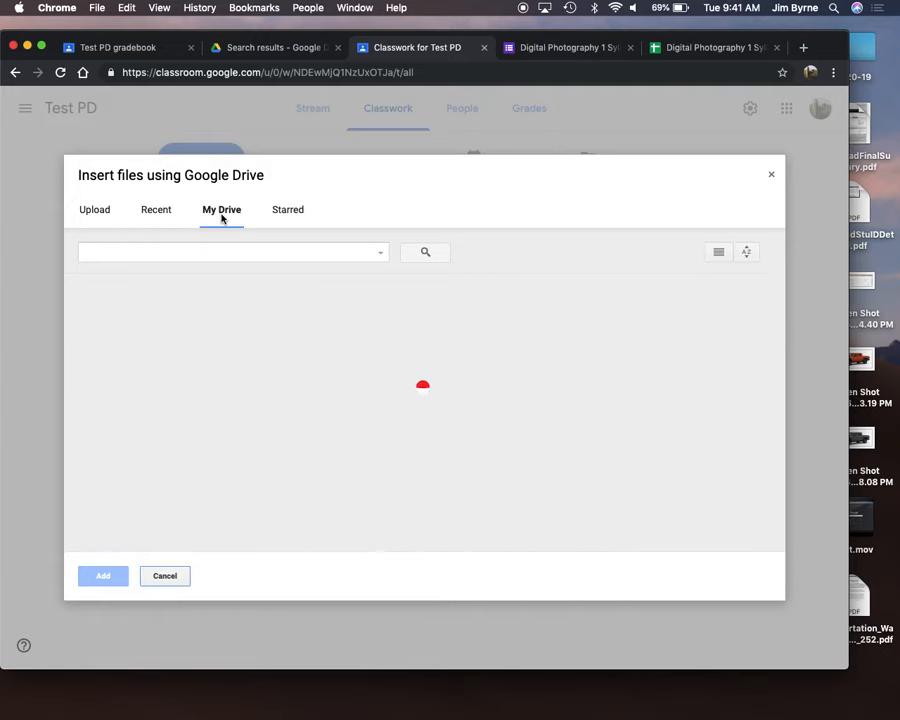
left_click(228, 252)
type("End of")
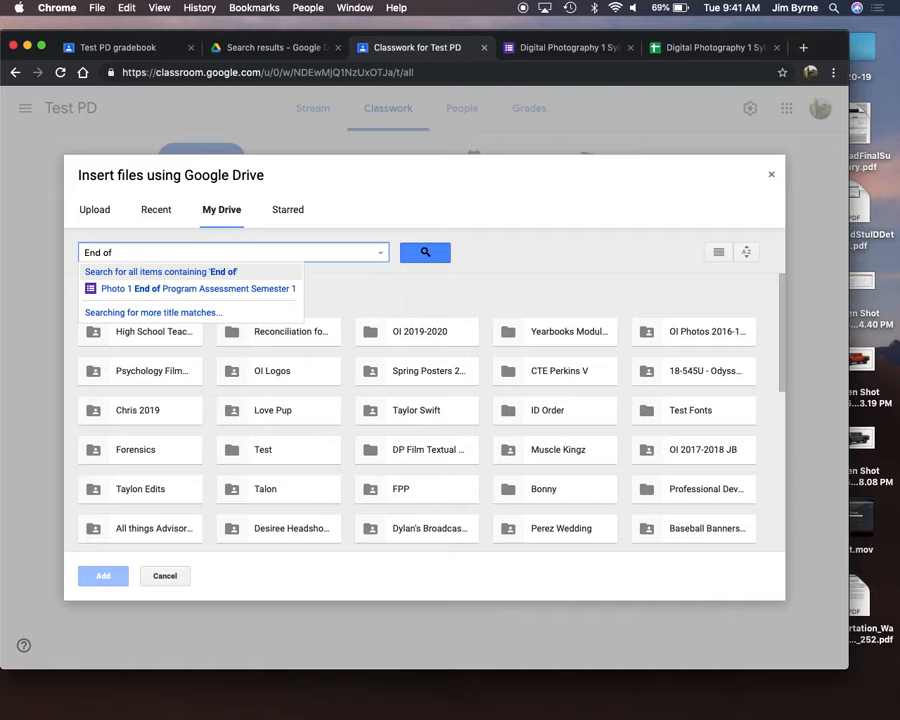
type(" semester")
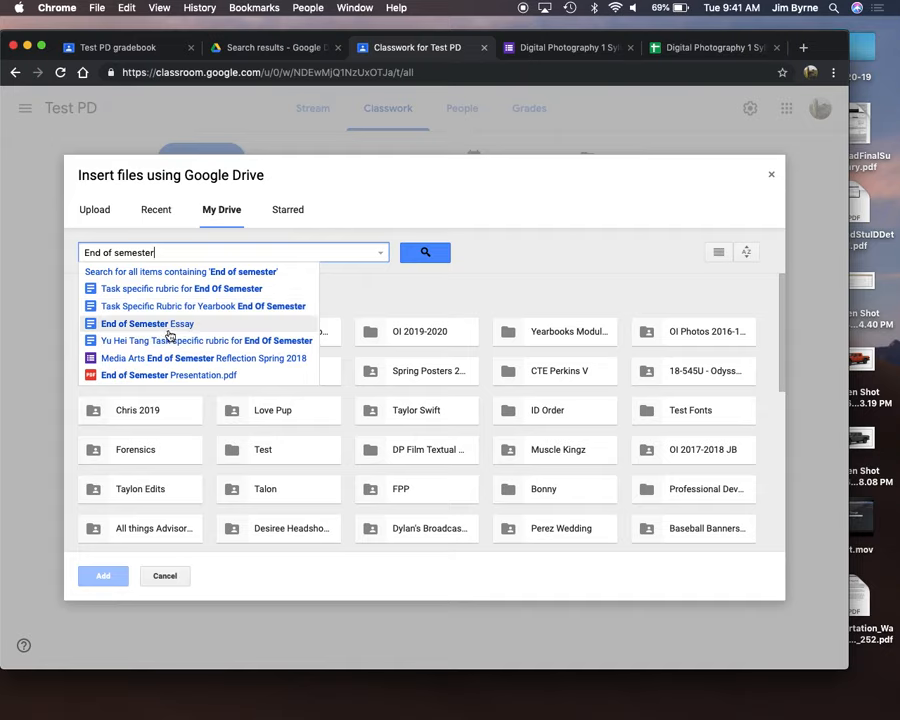
left_click(155, 328)
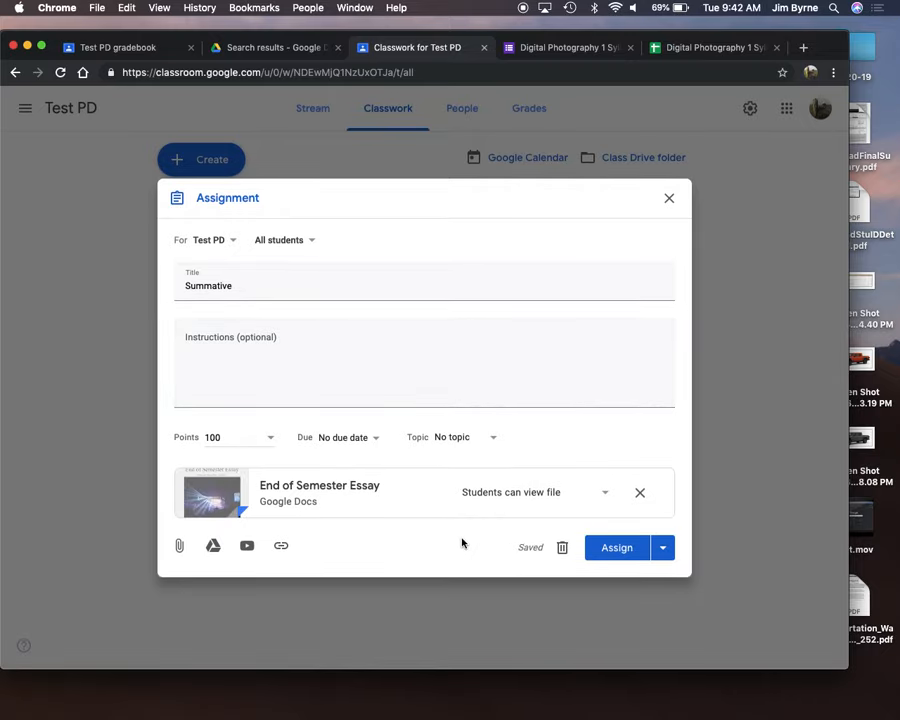
left_click(639, 497)
Reopen the Drive file picker for the assignment and search My Drive for "end of semester".
left_click(181, 512)
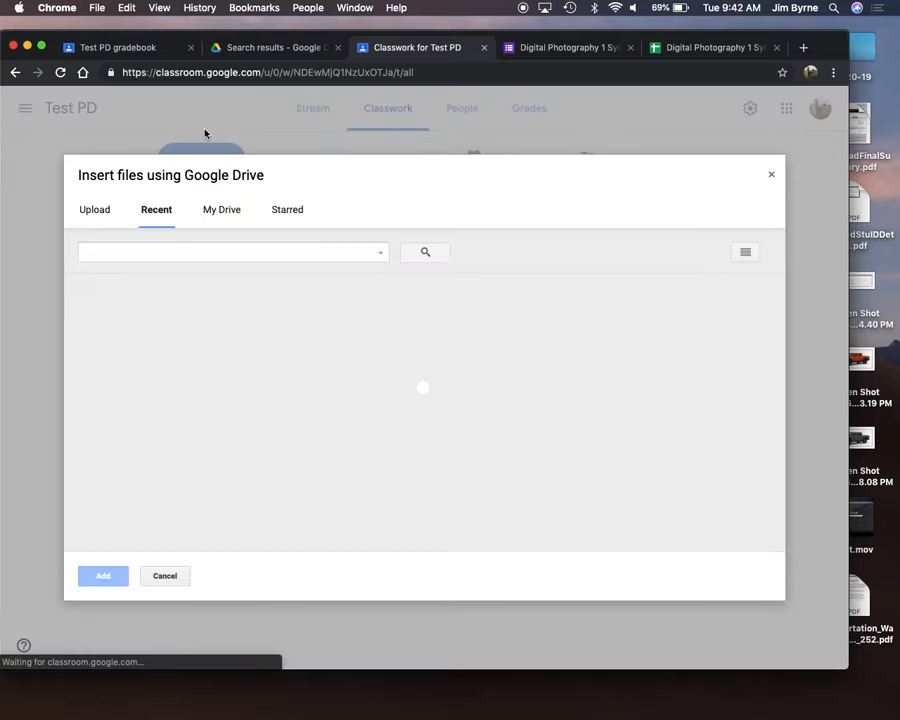
left_click(92, 210)
left_click(218, 212)
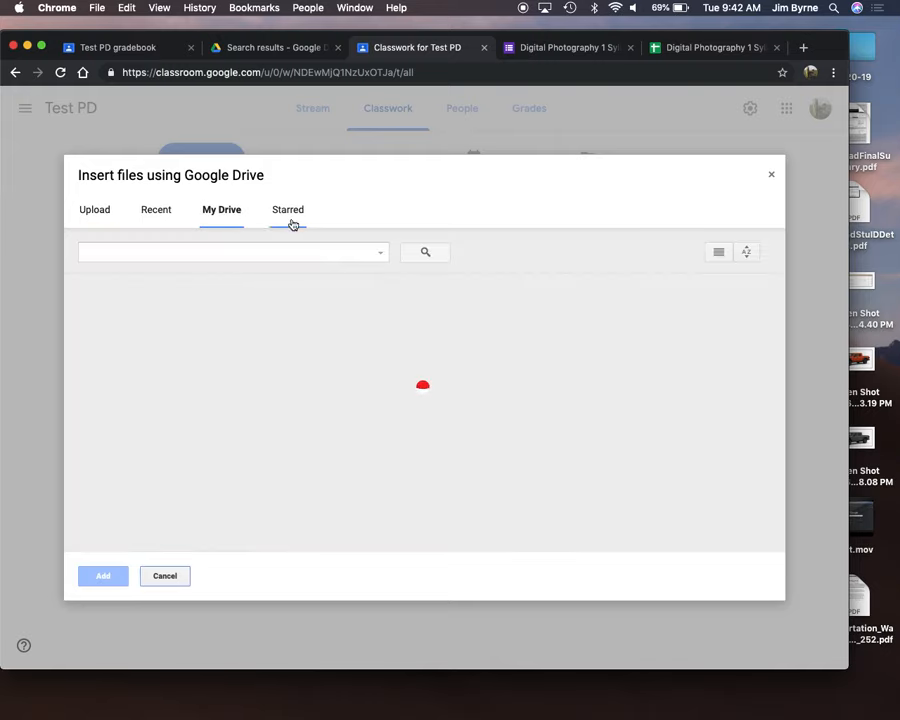
left_click(271, 253)
type("e")
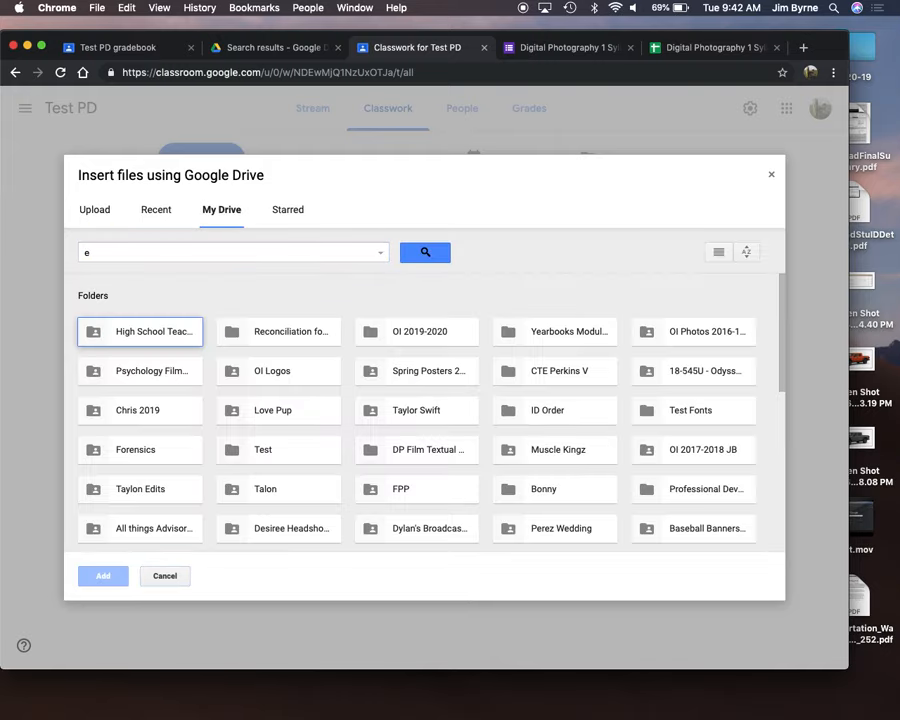
scroll(140, 331, "down", 3)
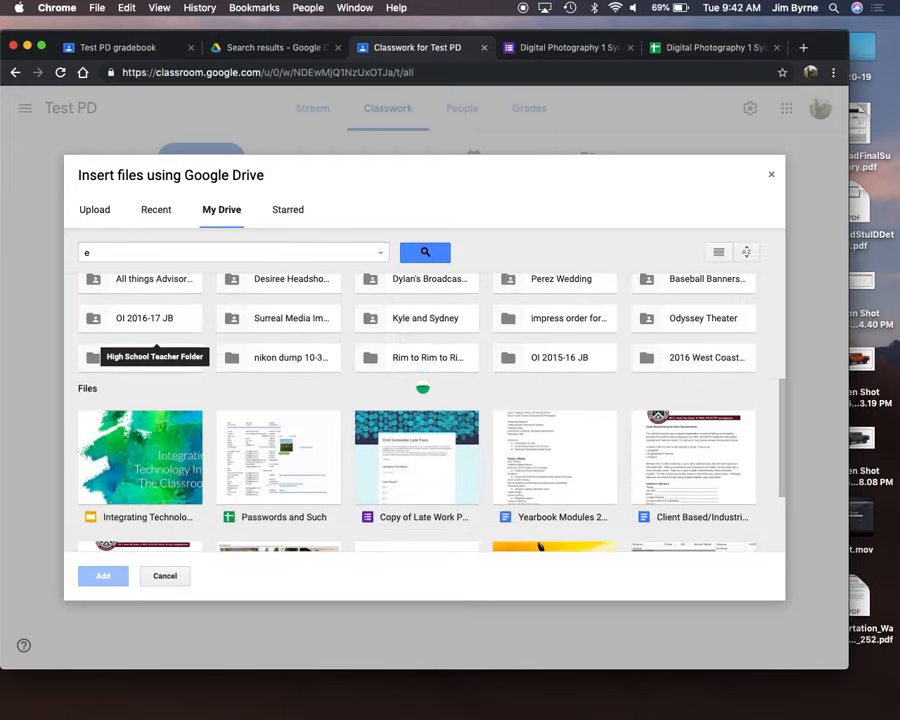
left_click(177, 253)
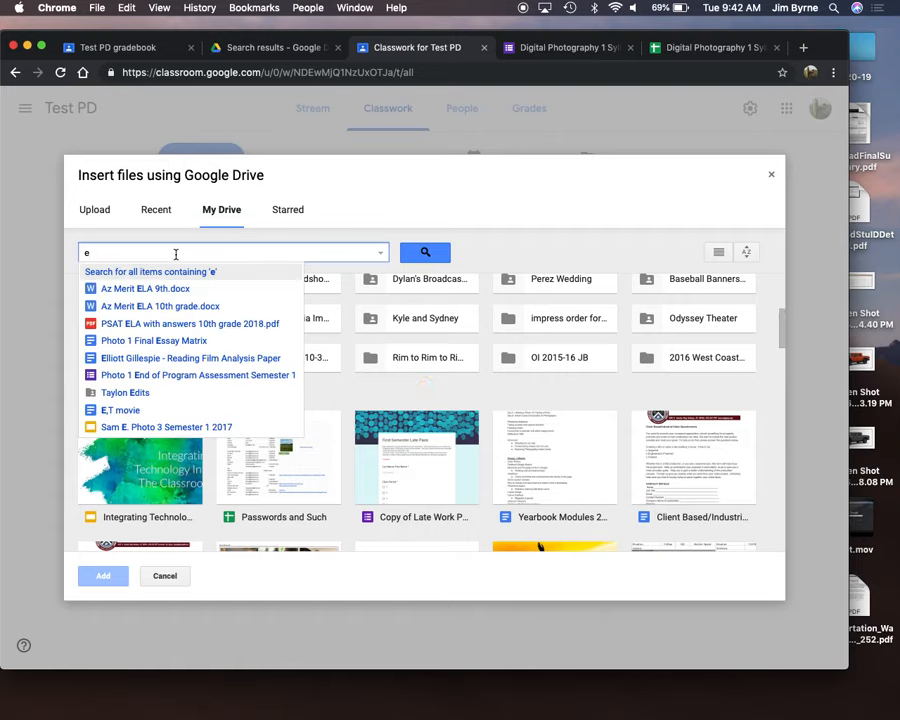
type("nd of")
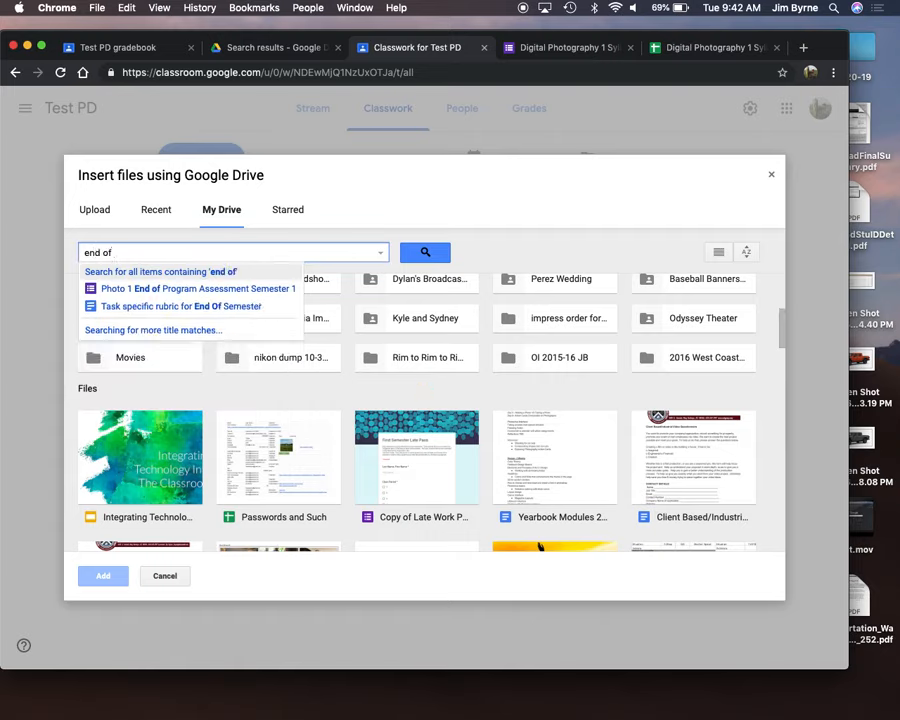
type(" s")
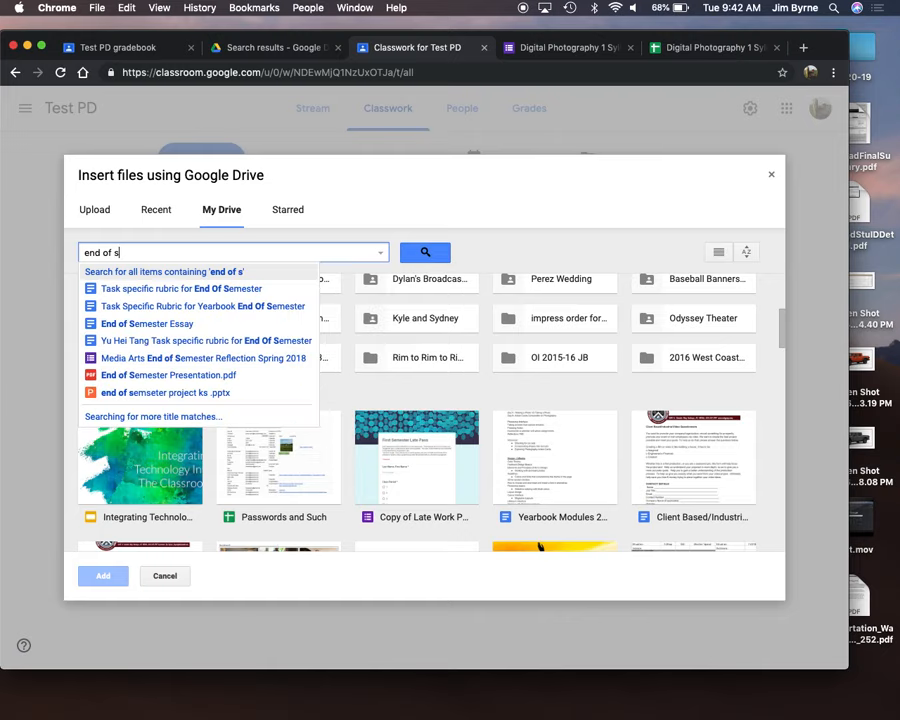
type("emester")
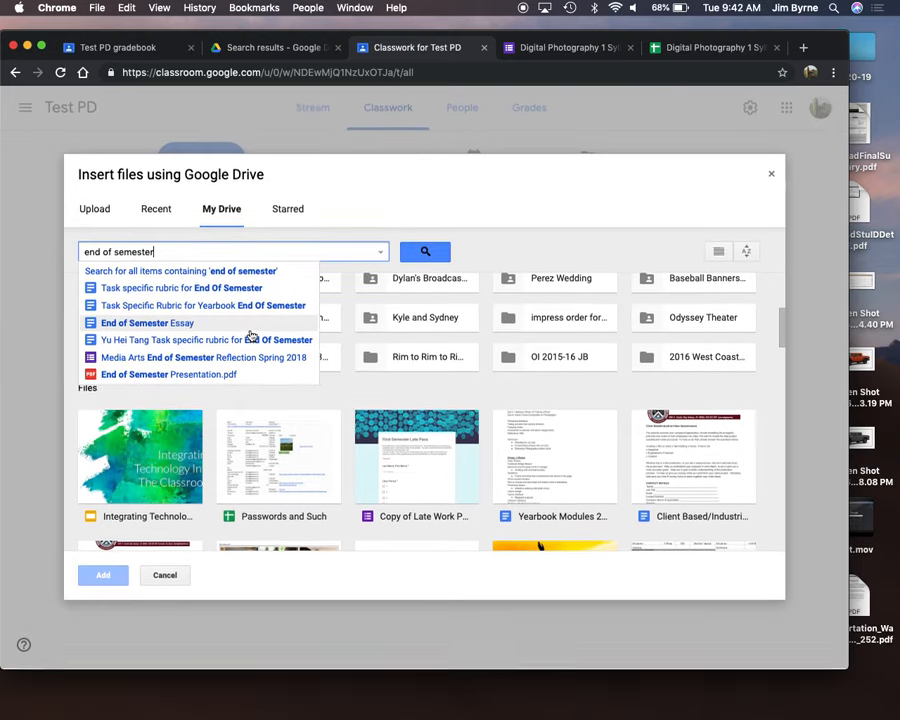
Try narrowing the file search to "end of semester temp" and revert it to "end of semester".
type("te")
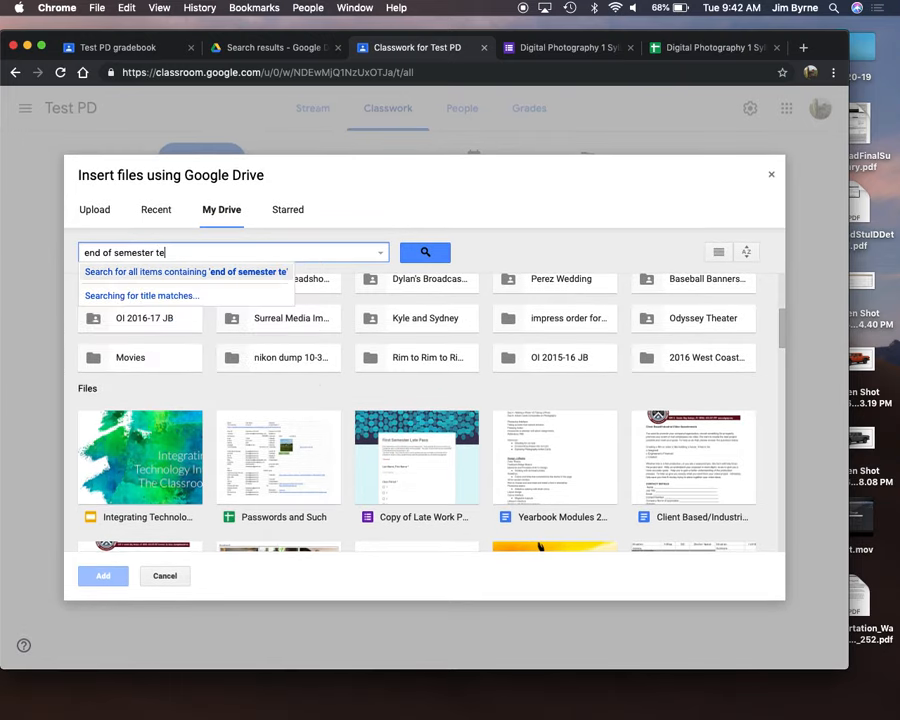
type("m")
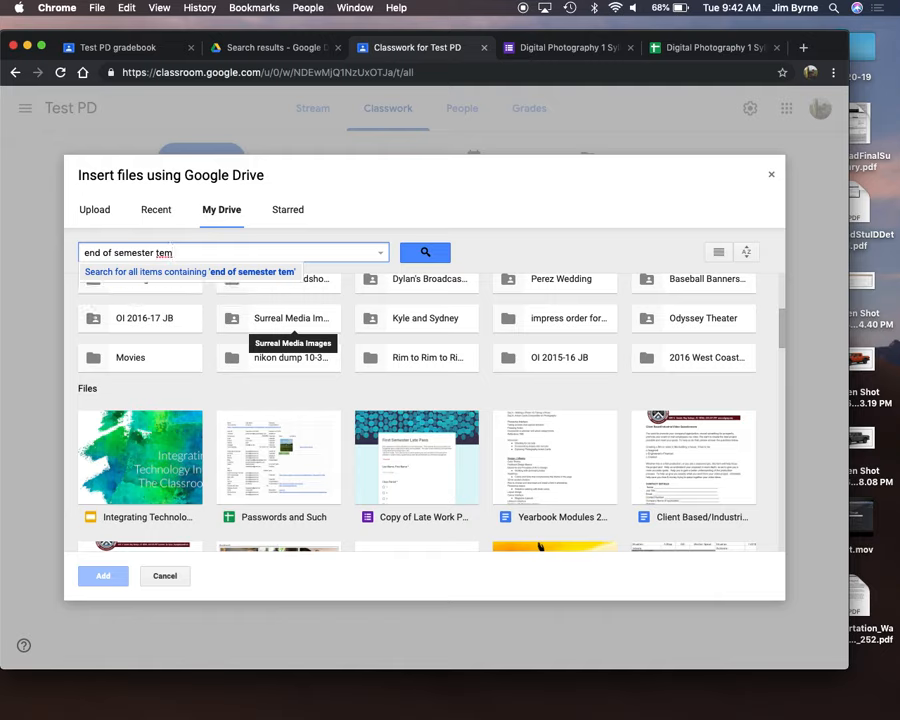
type("p")
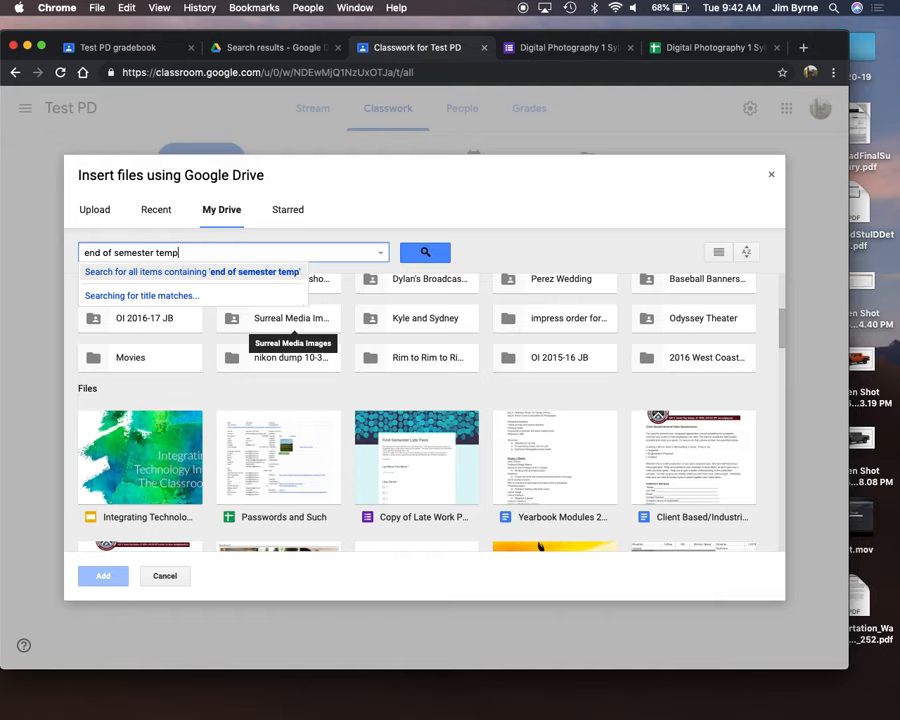
key("BackSpace")
key("BackSpace")
key("BackSpace")
key("BackSpace")
key("BackSpace")
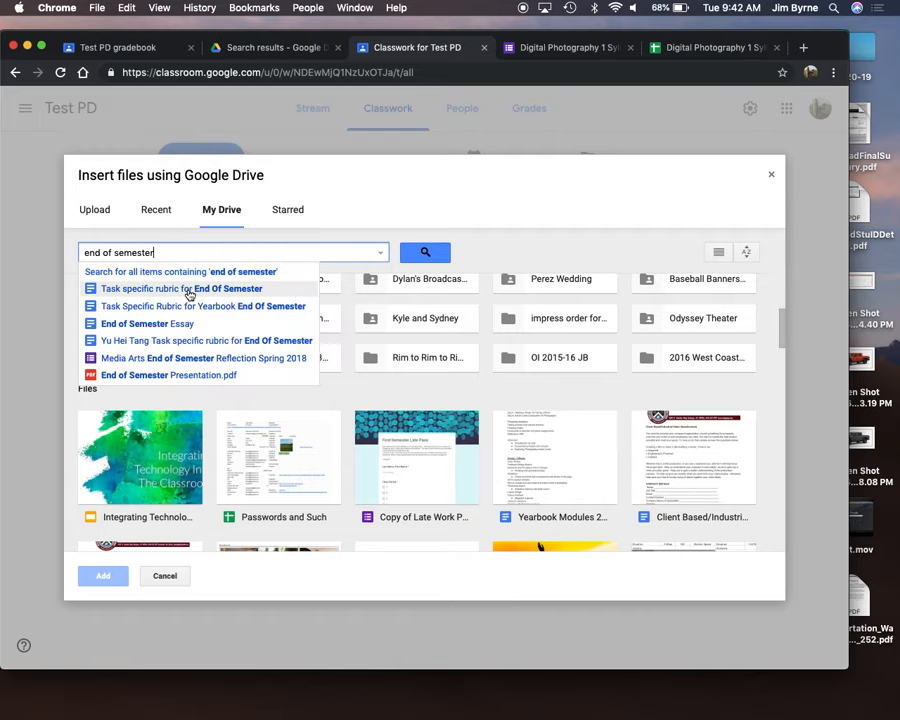
Attach the Task specific rubric for End Of Semester as a copy for each student and assign Summative.
left_click(130, 293)
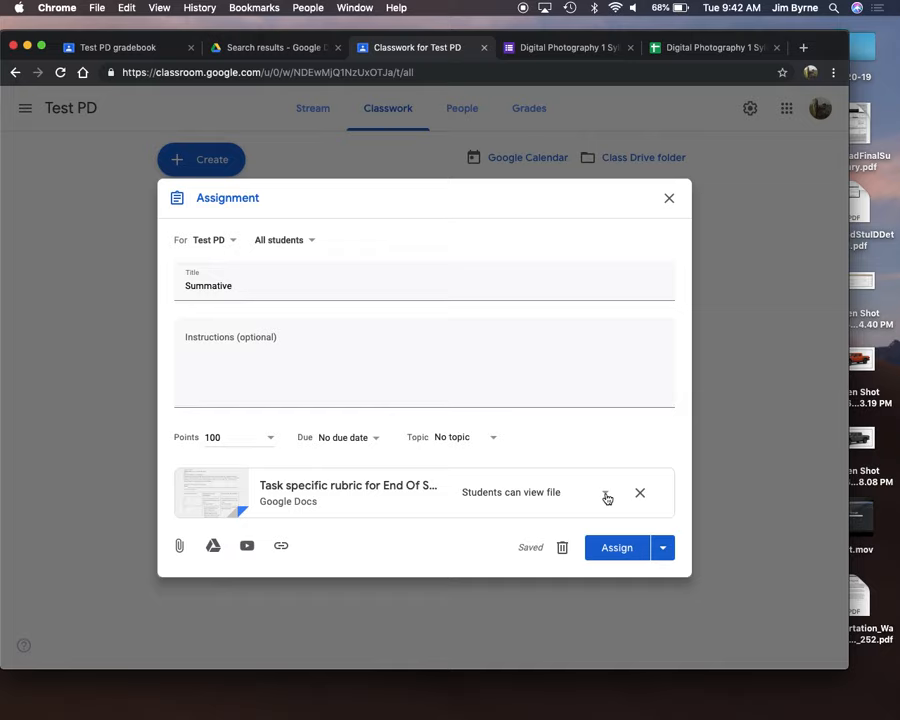
left_click(605, 495)
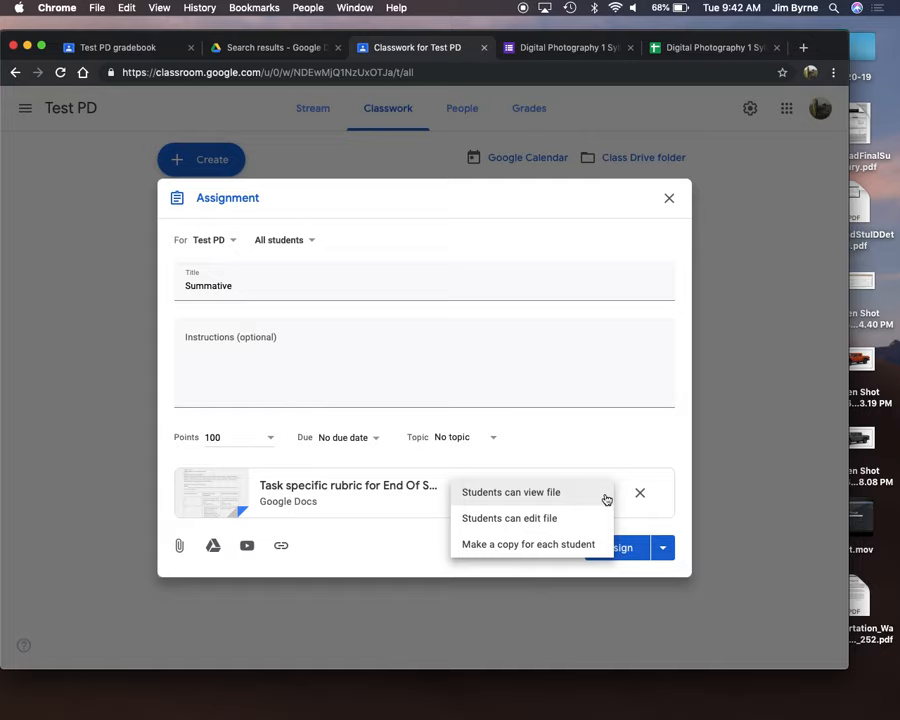
left_click(528, 545)
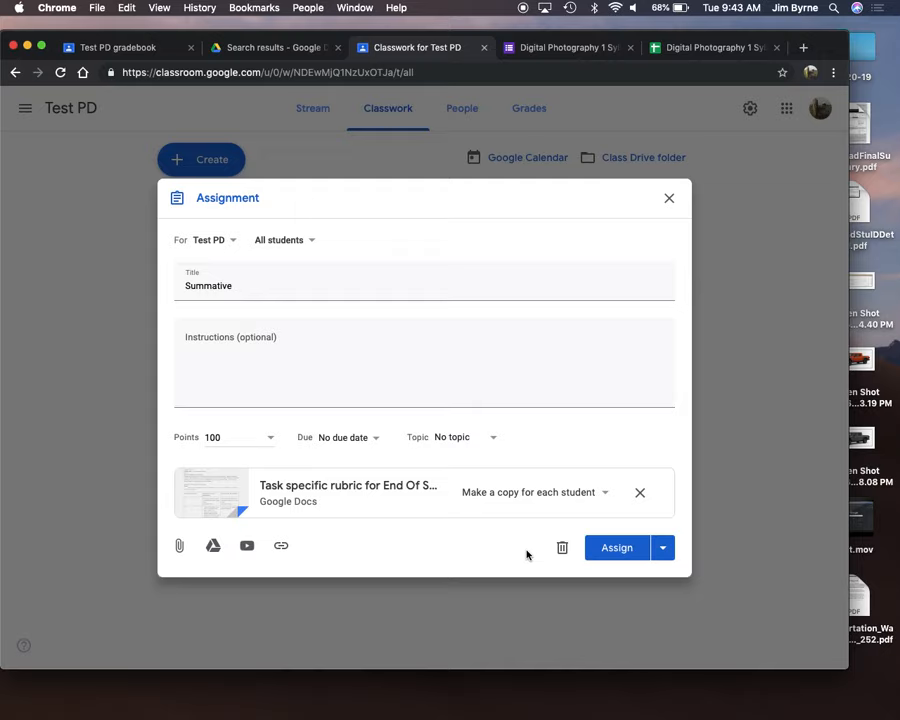
left_click(610, 547)
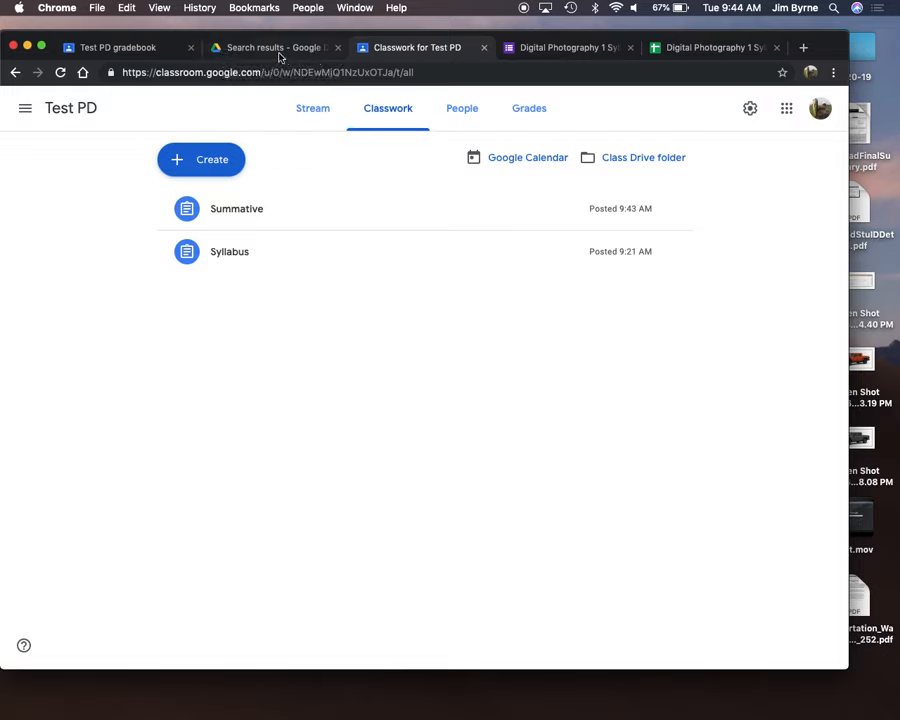
left_click(543, 47)
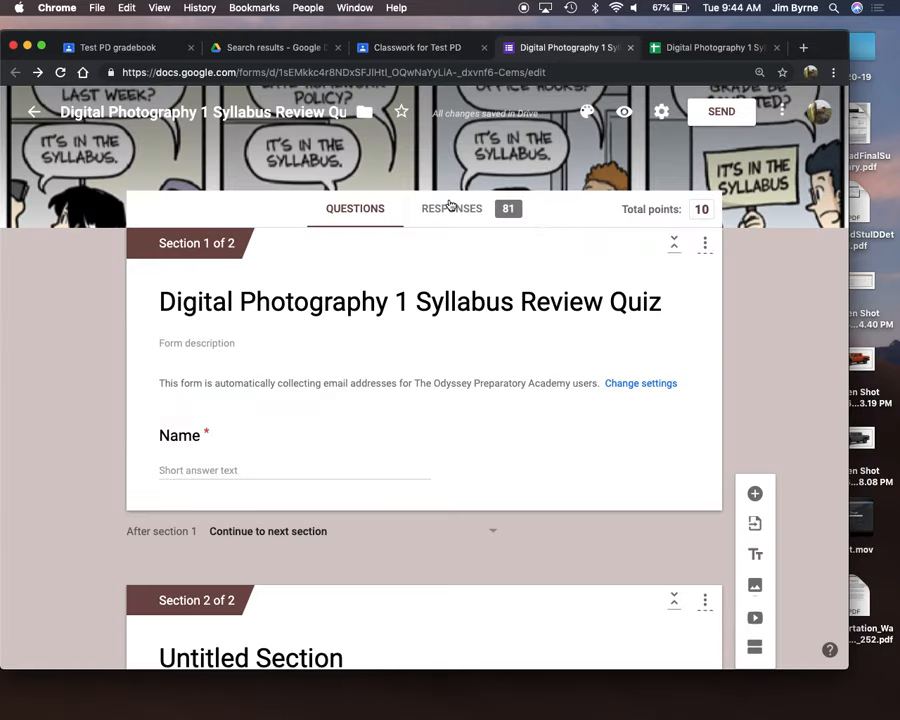
left_click(405, 47)
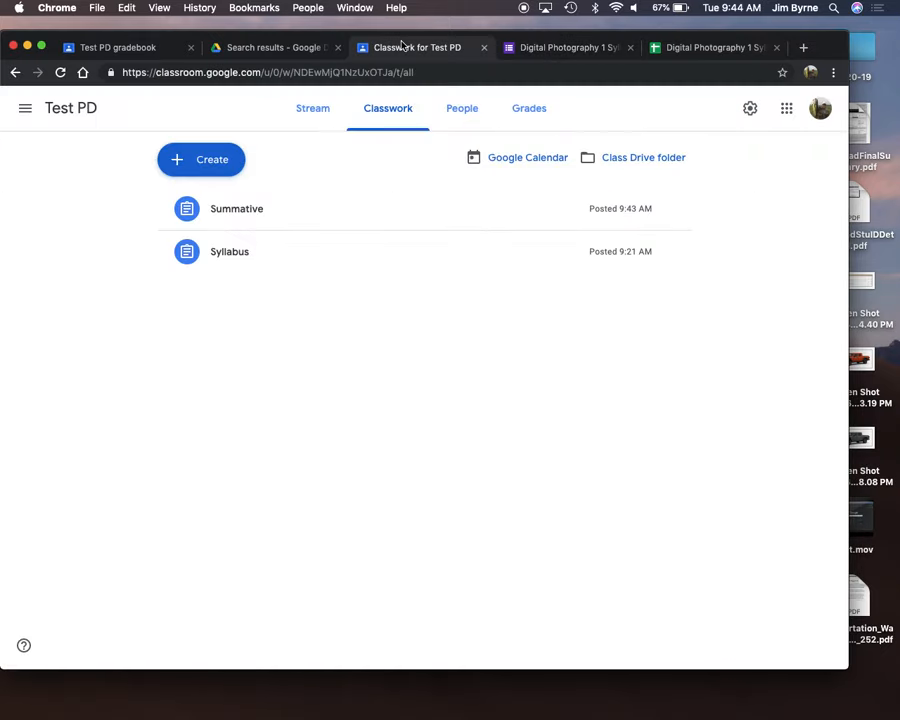
Select all students in the Test PD people list and start an email to them.
left_click(462, 110)
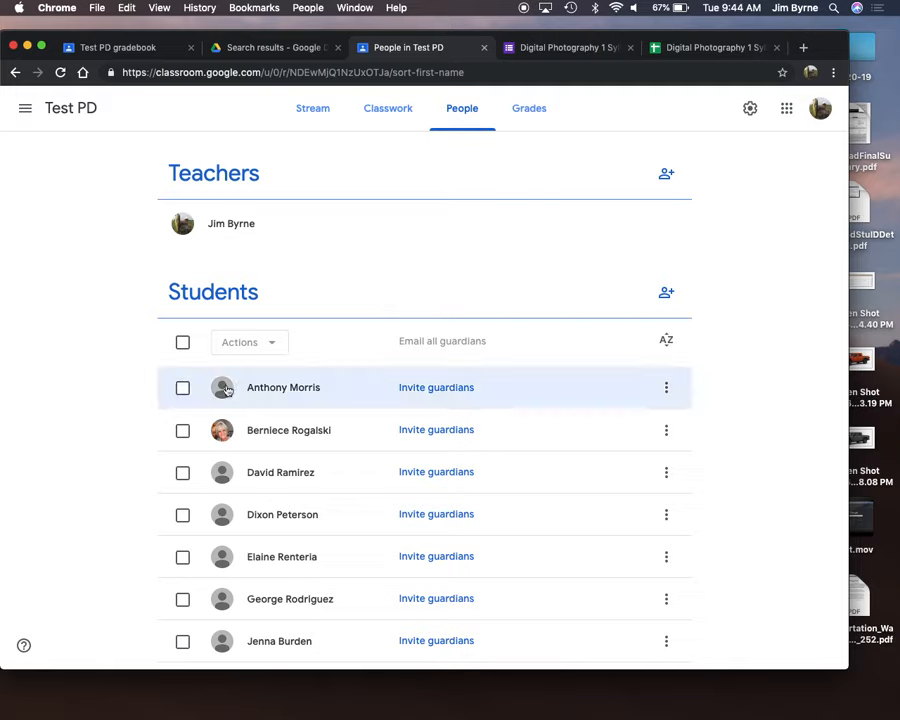
left_click(182, 342)
left_click(255, 344)
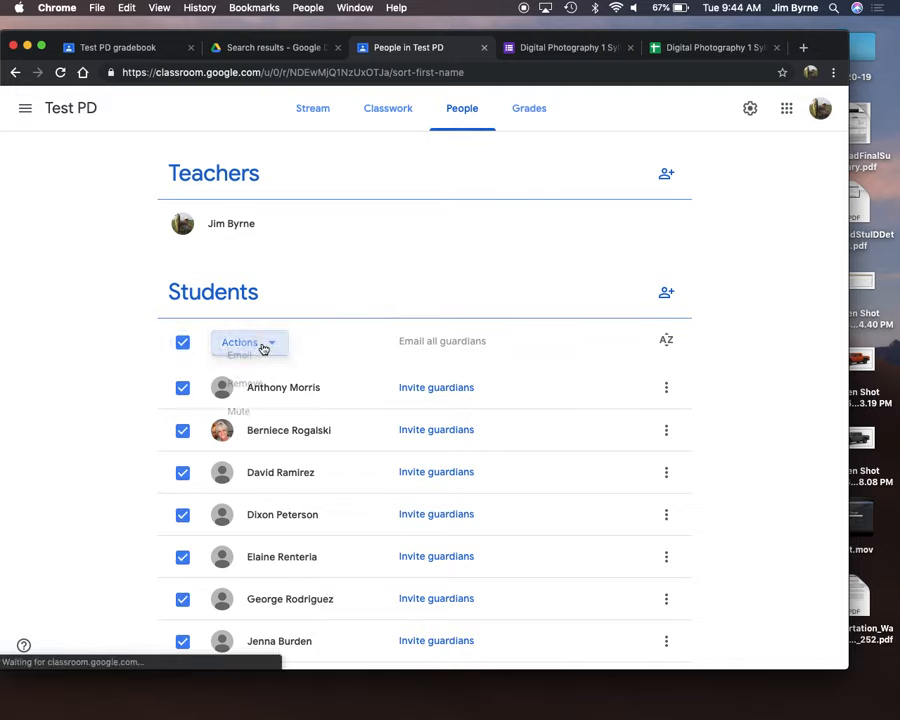
left_click(263, 386)
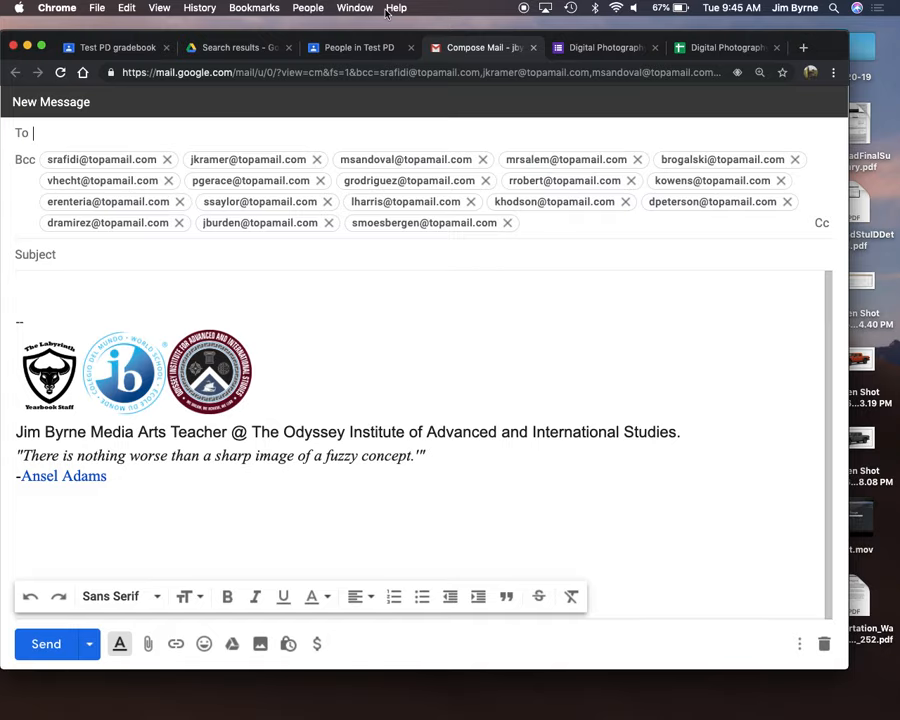
Return to the Test PD people list, select all students again and review the actions available for them.
left_click(600, 47)
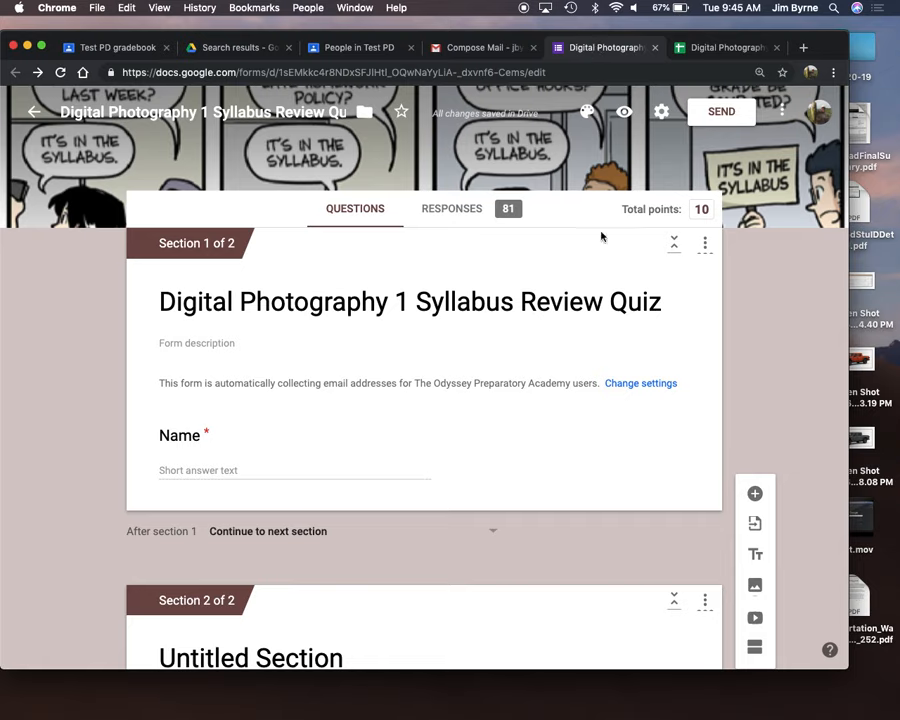
left_click(346, 50)
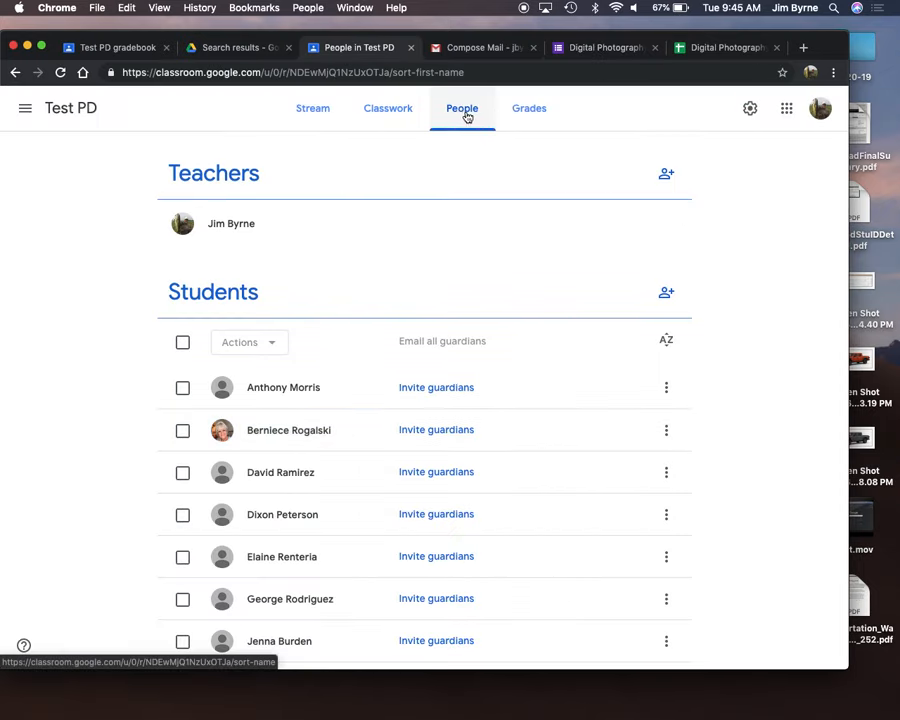
left_click(182, 342)
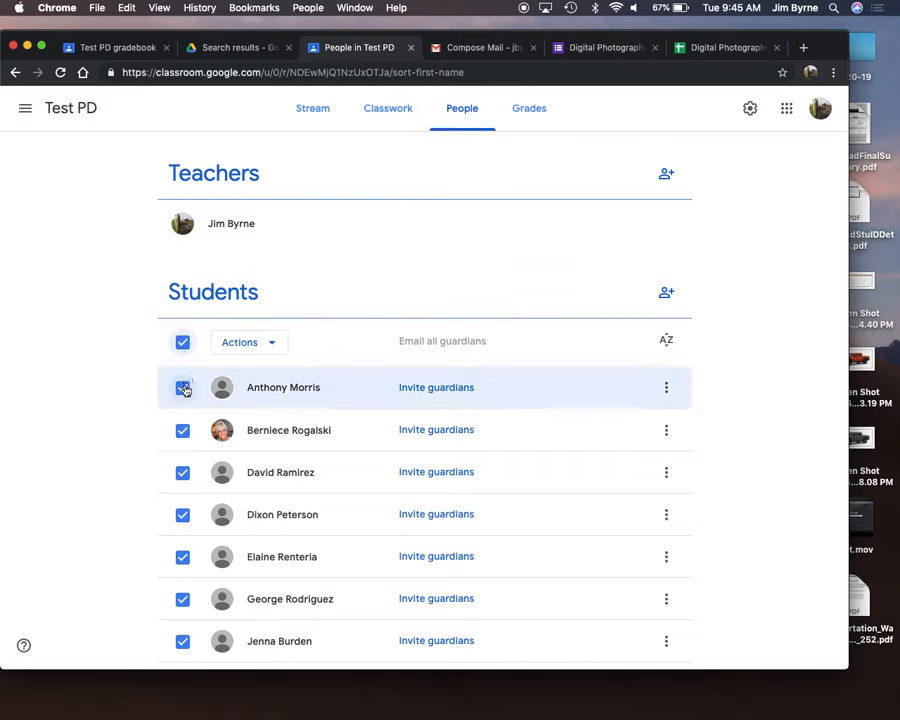
left_click(266, 350)
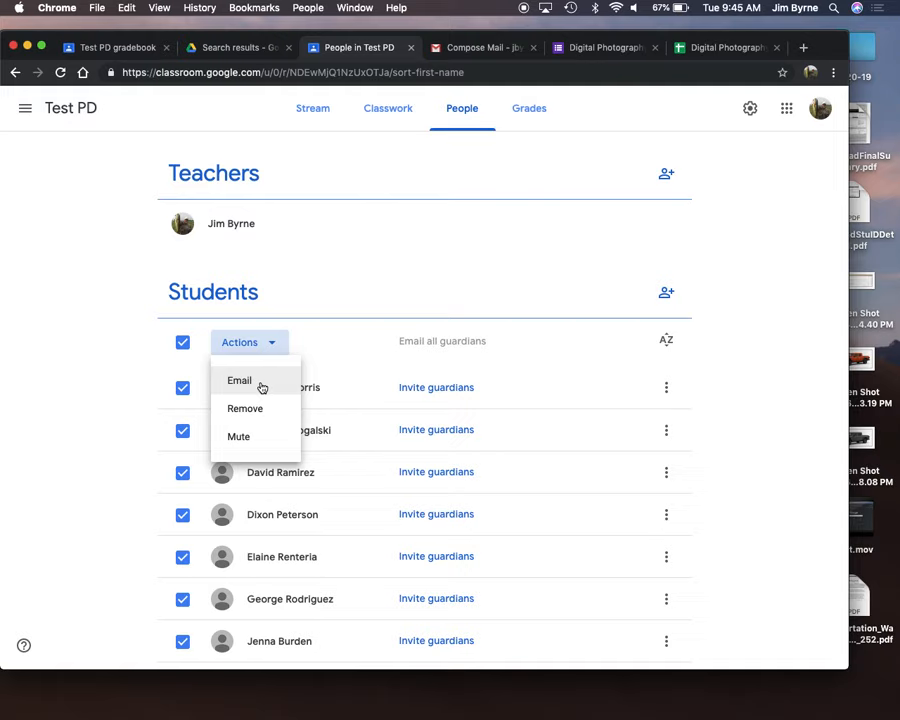
Try limiting a new Test PD assignment to only the first three students in the class list, then discard the draft.
left_click(381, 107)
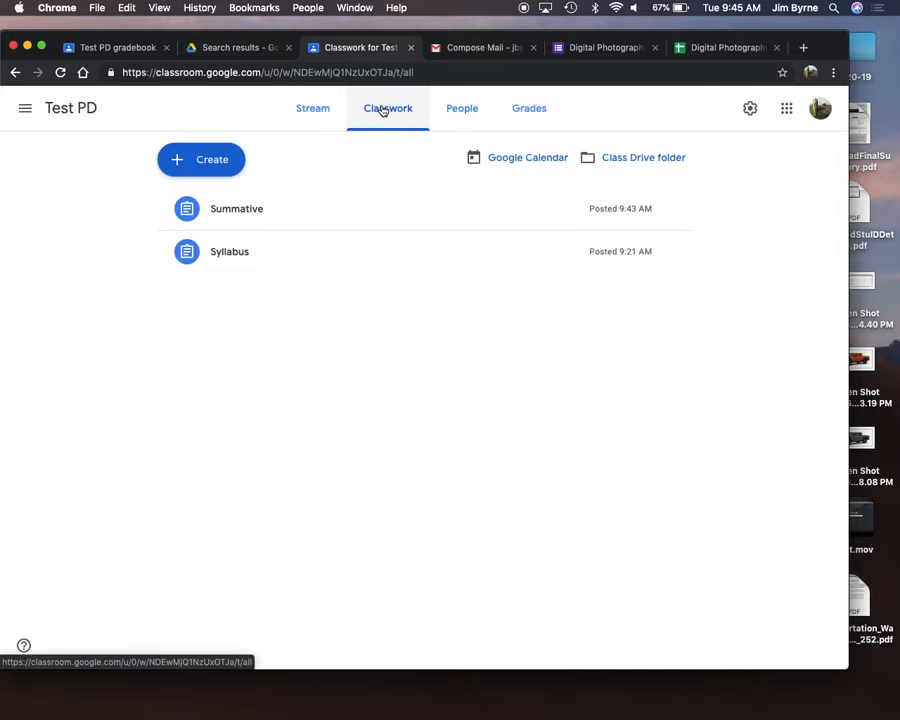
left_click(227, 172)
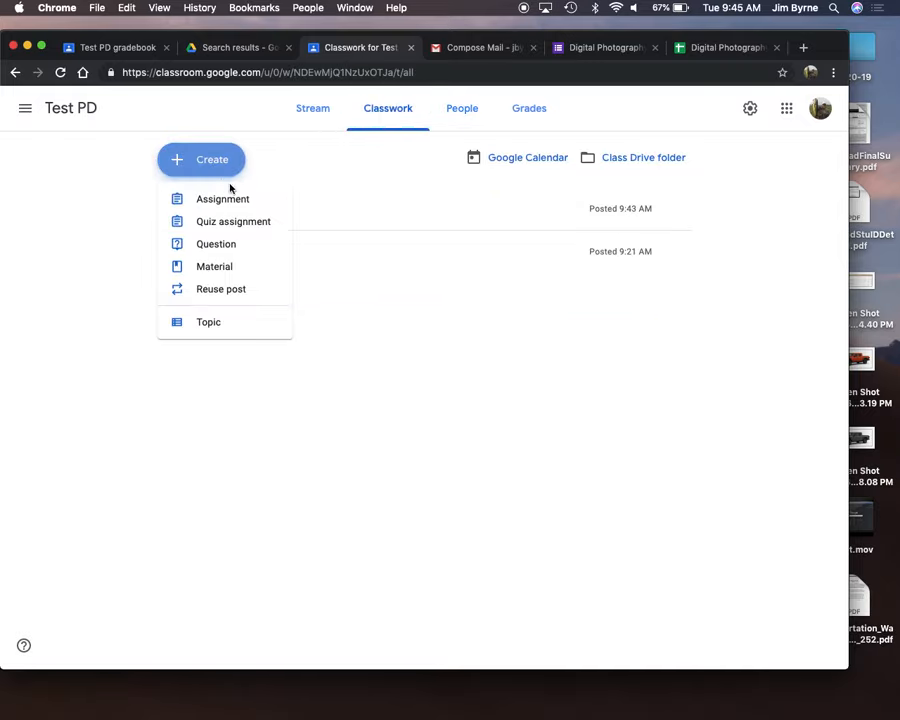
left_click(233, 205)
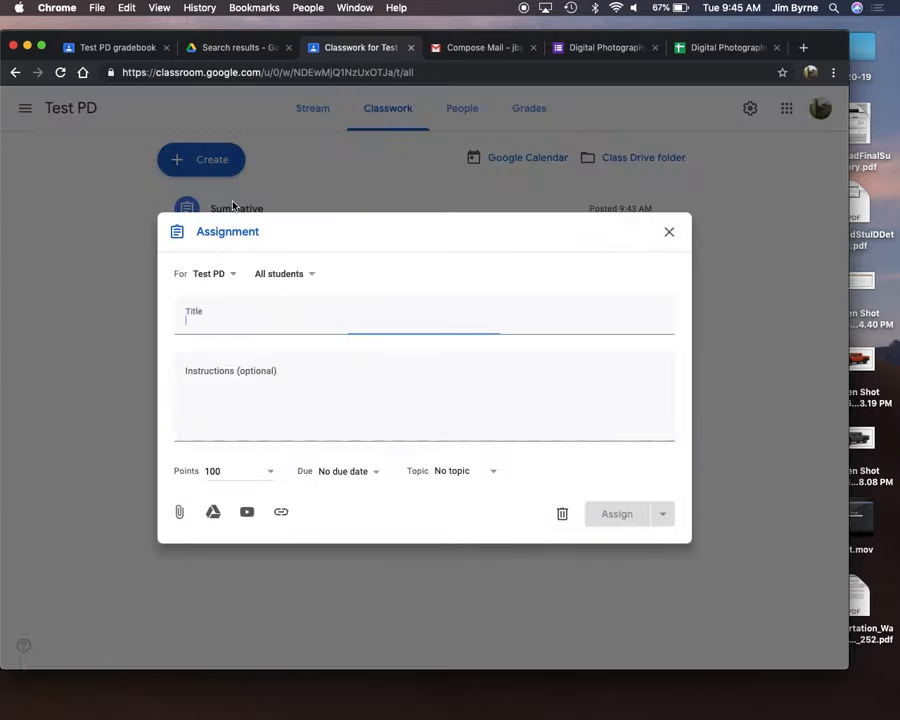
left_click(312, 275)
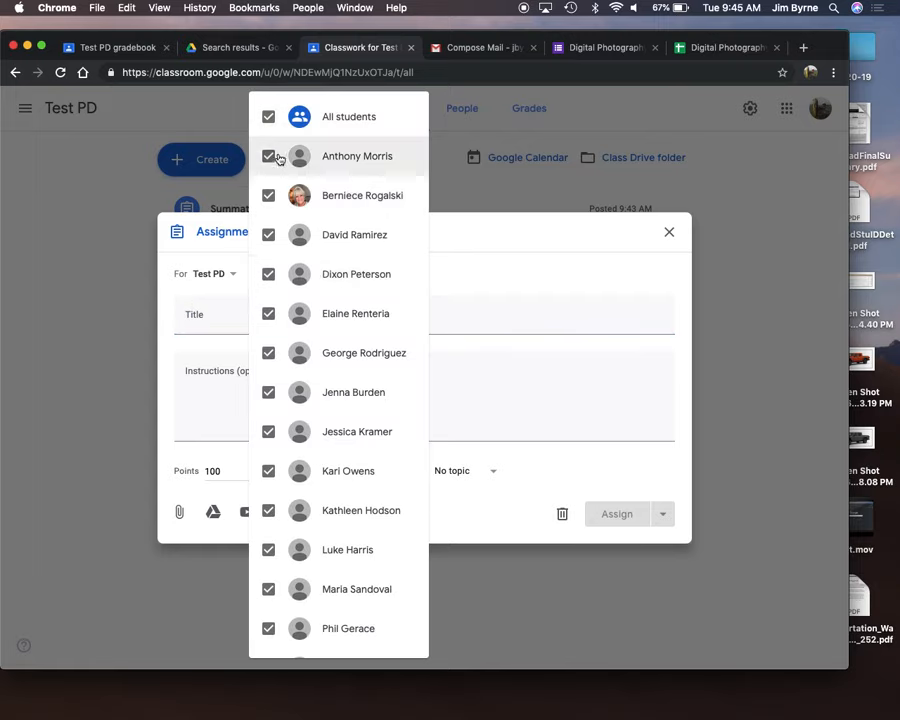
left_click(268, 119)
left_click(268, 156)
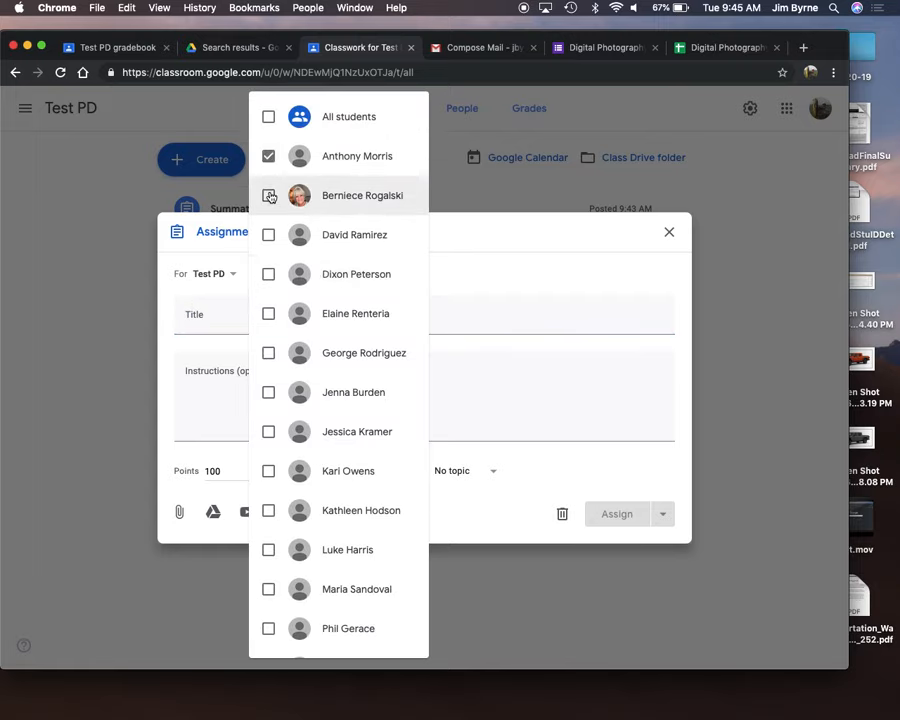
left_click(268, 195)
left_click(268, 235)
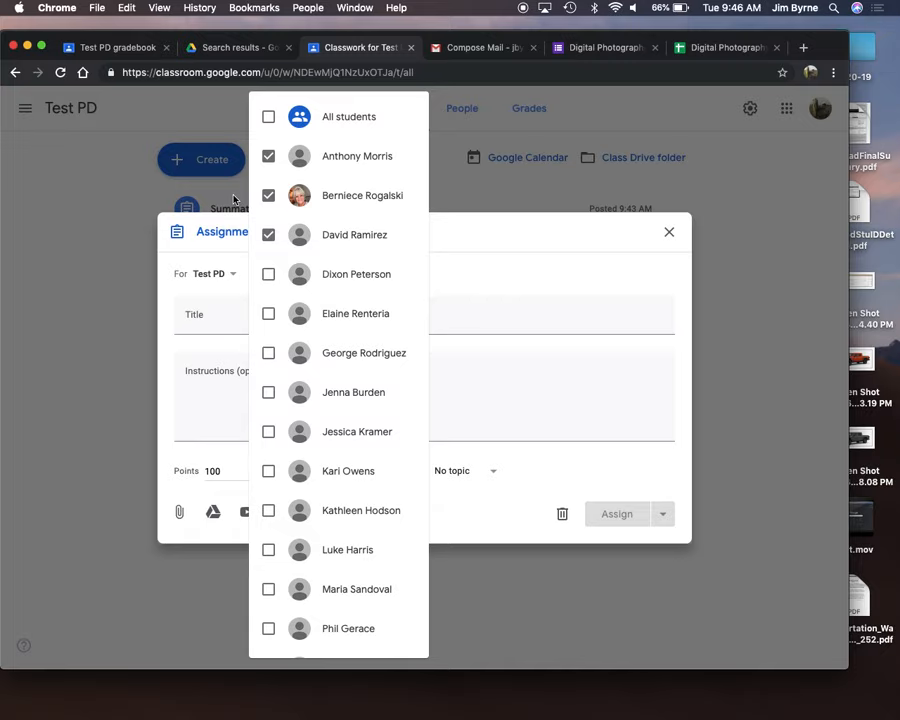
left_click(642, 127)
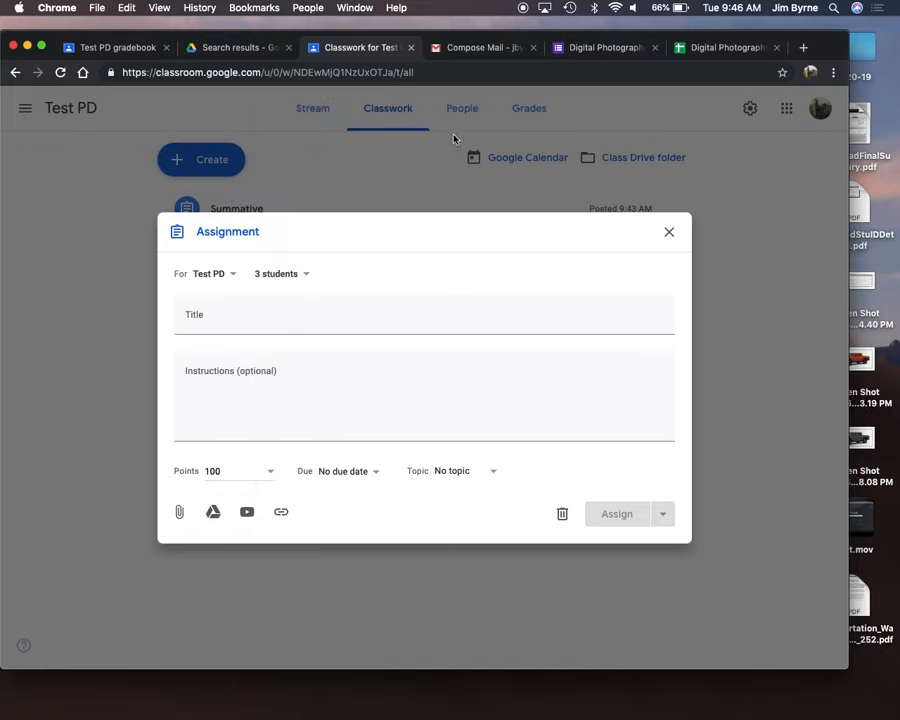
left_click(669, 233)
Search for "kh" among people to invite as Test PD students and add the first matching person to the invitation.
left_click(472, 110)
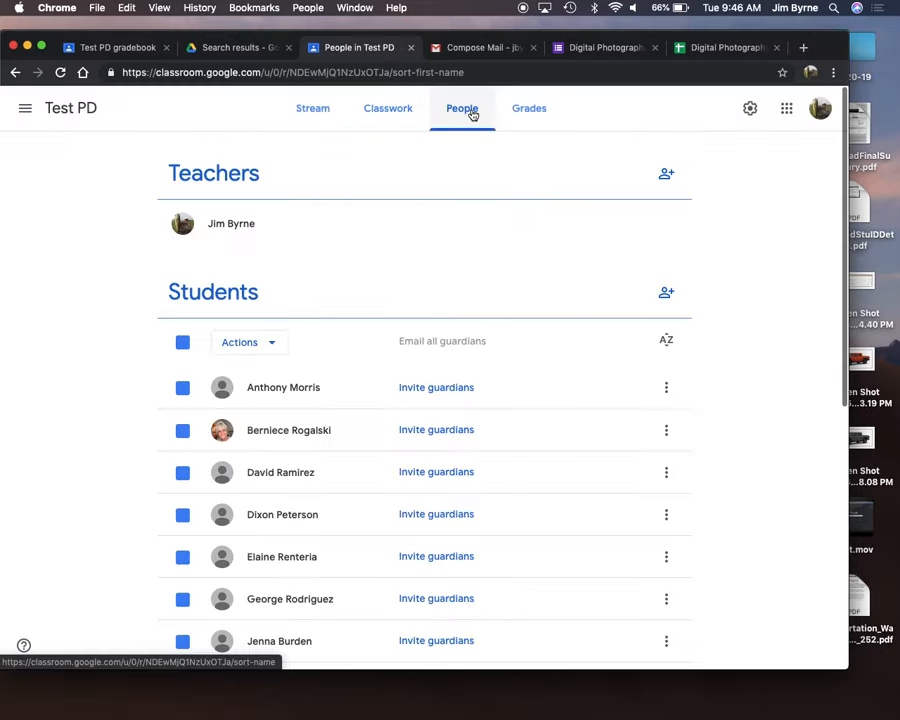
left_click(667, 294)
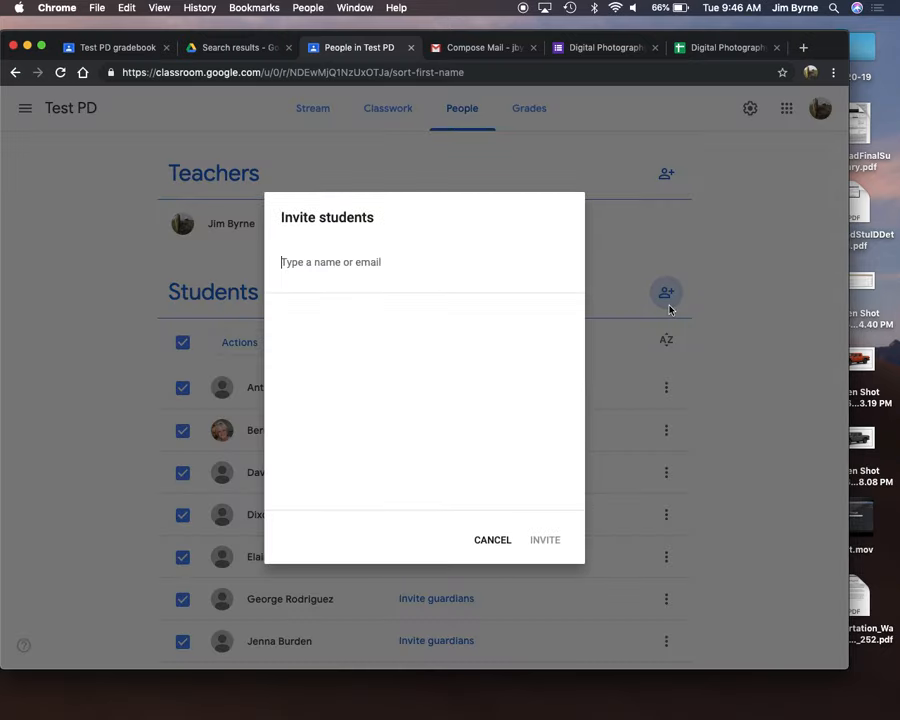
type("kh")
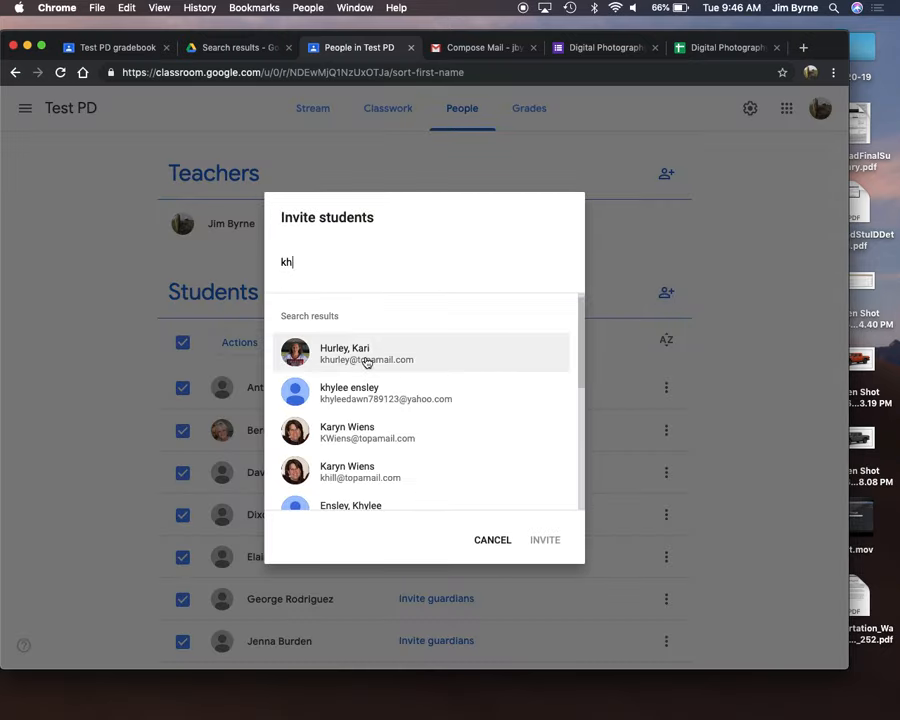
left_click(366, 362)
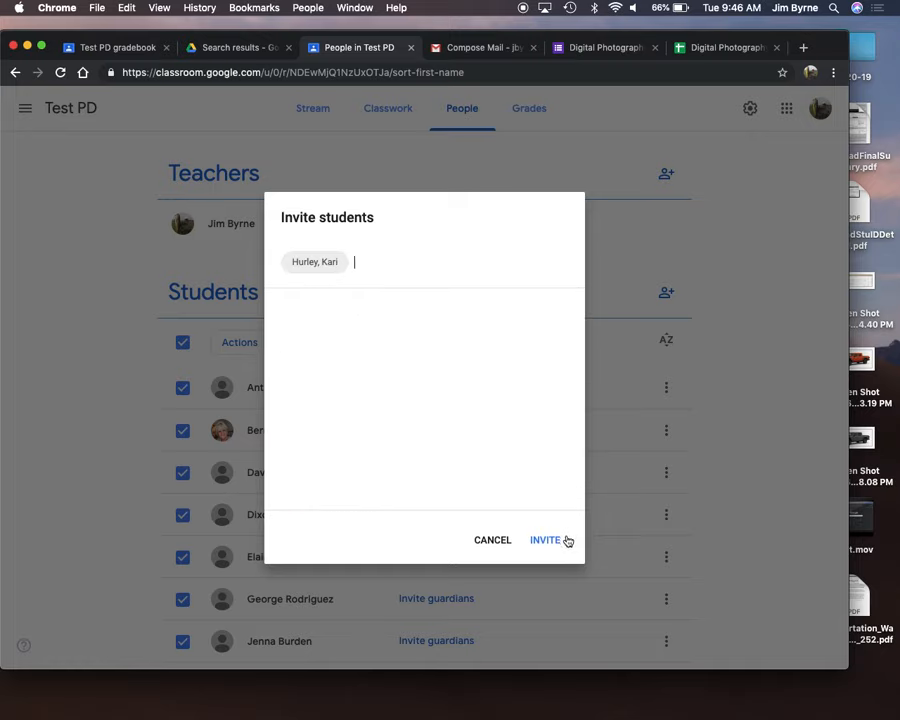